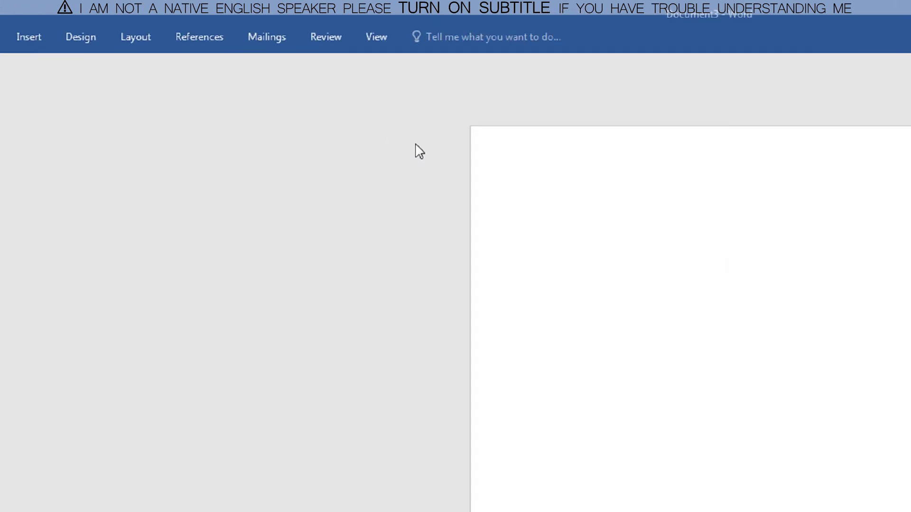
# - Show the ruler around the page
pyautogui.click(382, 44)
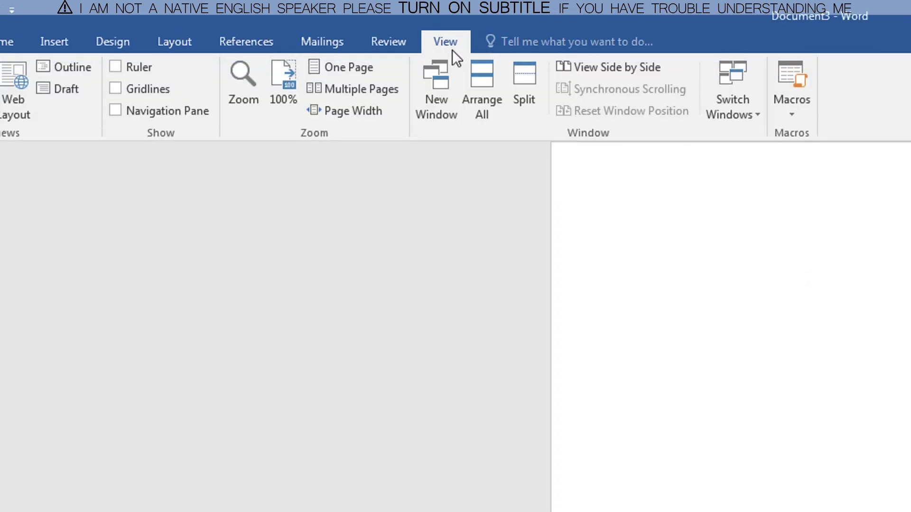
pyautogui.click(117, 67)
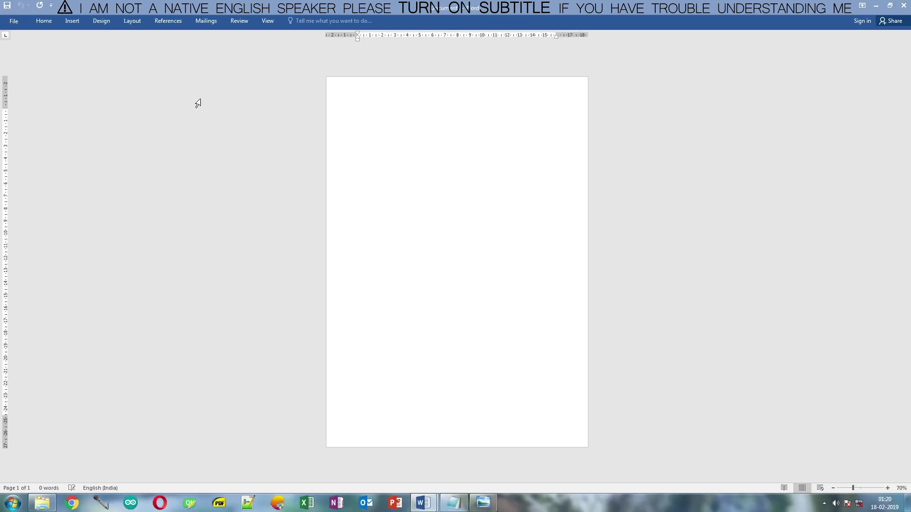
pyautogui.keyDown('ctrl'); pyautogui.scroll(1, 198, 104); pyautogui.keyUp('ctrl')
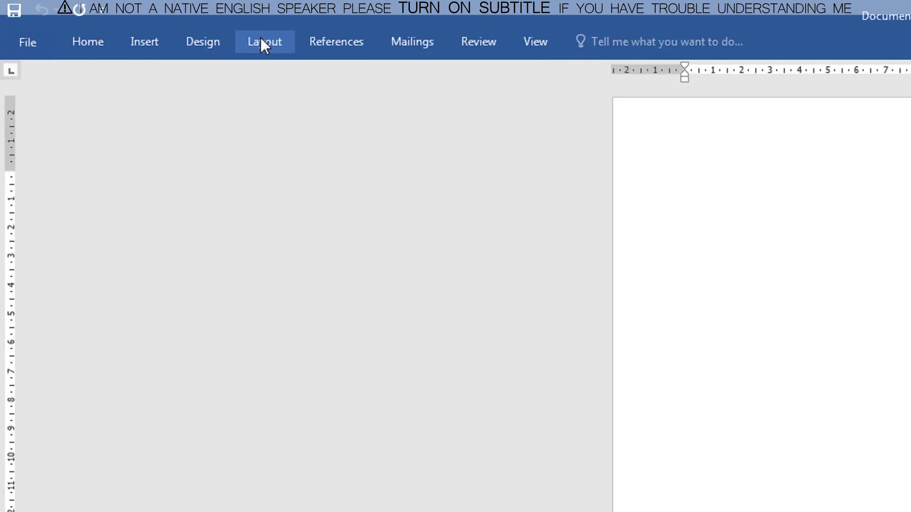
# - Set all four page margins to 0, keeping them despite the printable-area warning
pyautogui.click(132, 22)
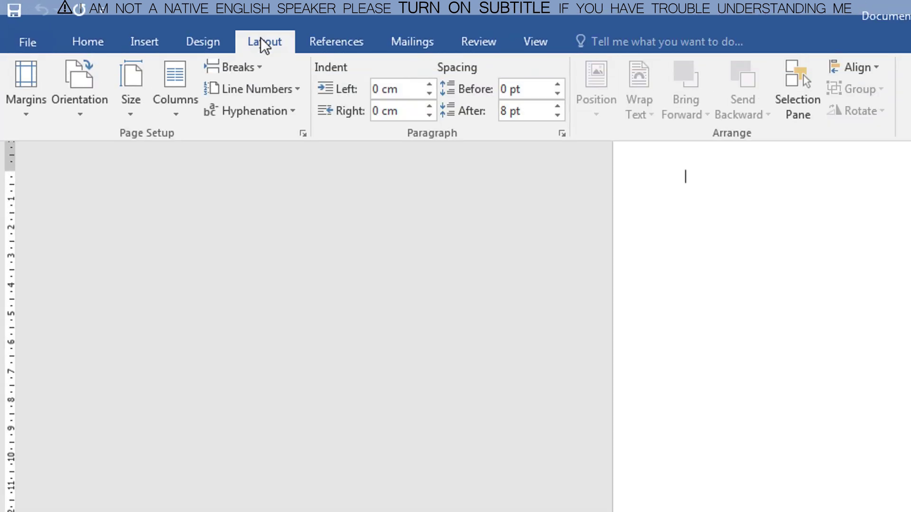
pyautogui.click(33, 116)
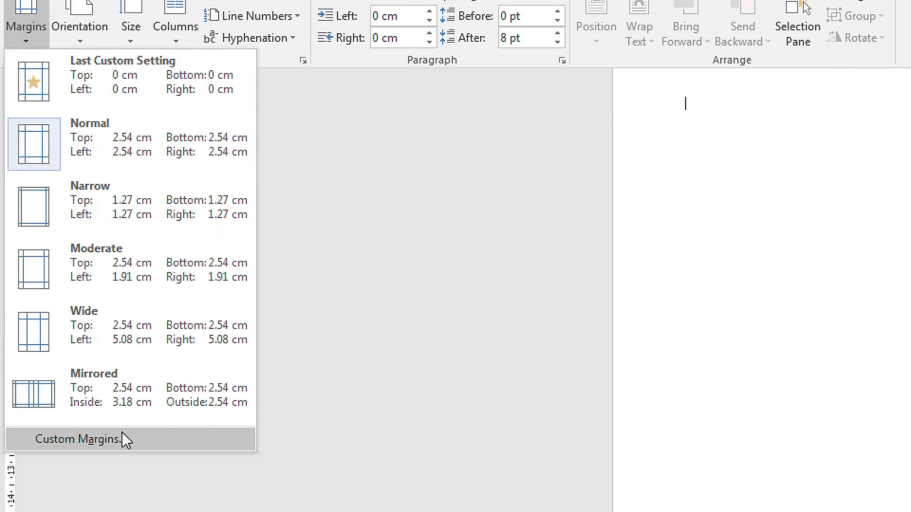
pyautogui.click(122, 510)
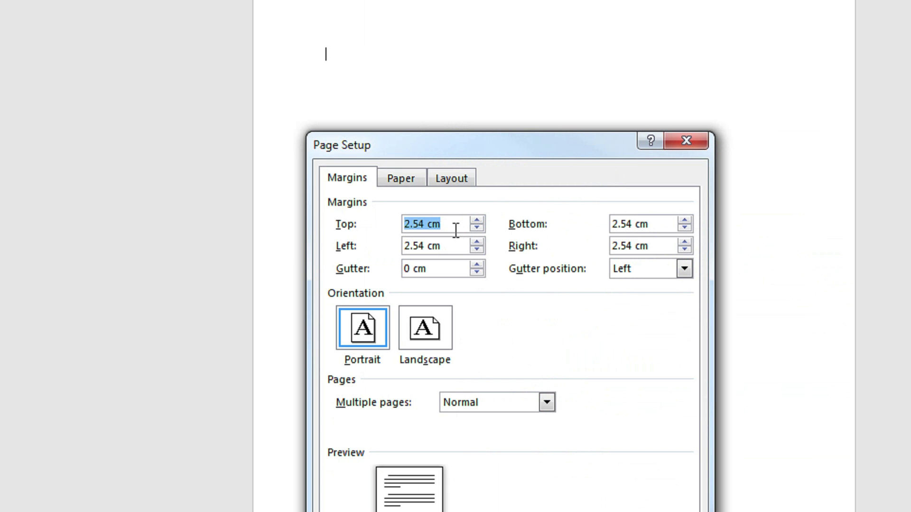
pyautogui.moveTo(455, 231); pyautogui.dragTo(355, 224)
pyautogui.write('0')
pyautogui.press('Tab')
pyautogui.write('0')
pyautogui.press('Tab')
pyautogui.write('0')
pyautogui.press('Tab')
pyautogui.write('0')
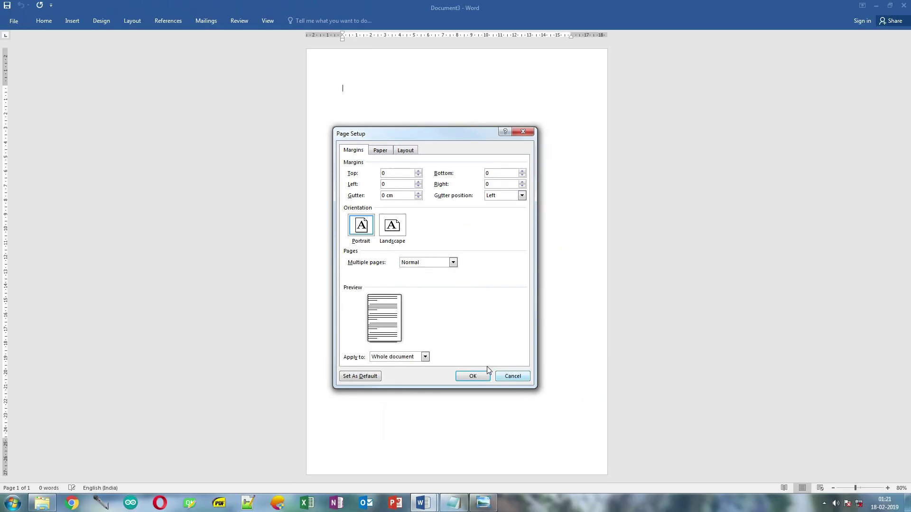
pyautogui.click(586, 511)
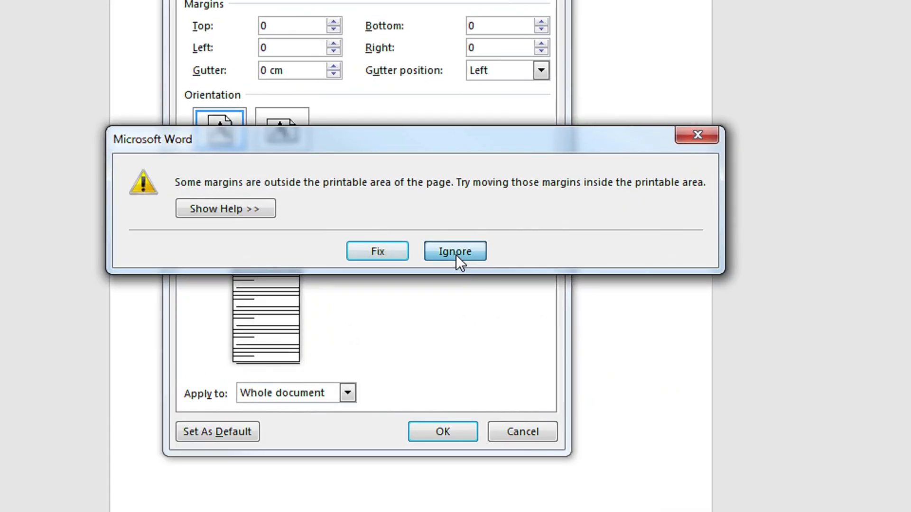
pyautogui.click(478, 286)
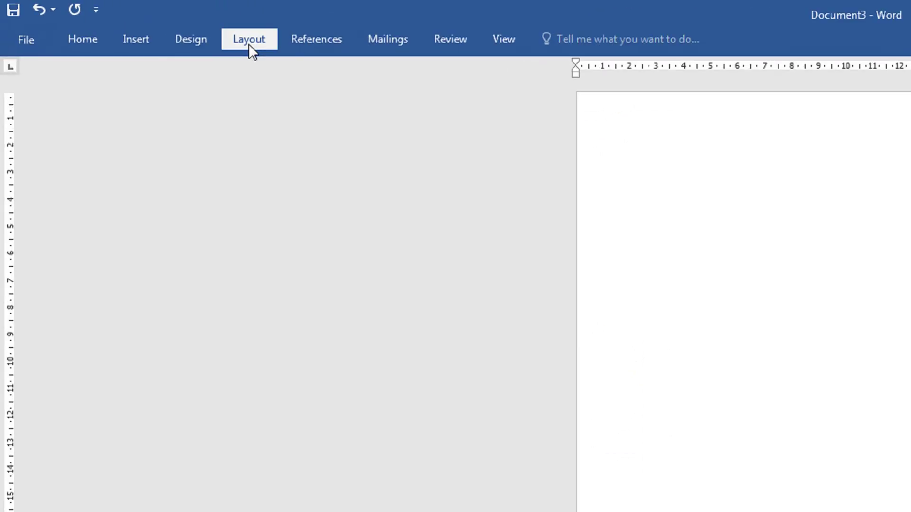
# - Set the paper size to A4
pyautogui.click(132, 22)
pyautogui.click(147, 105)
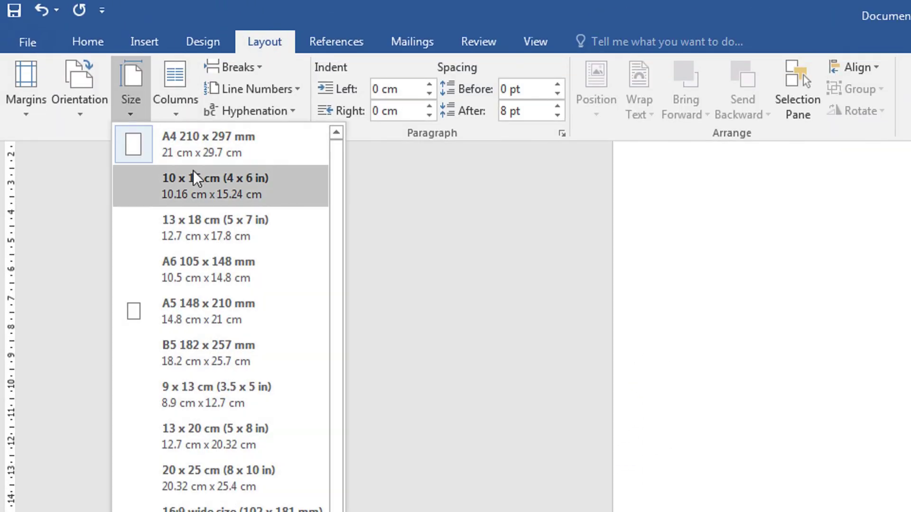
pyautogui.click(220, 153)
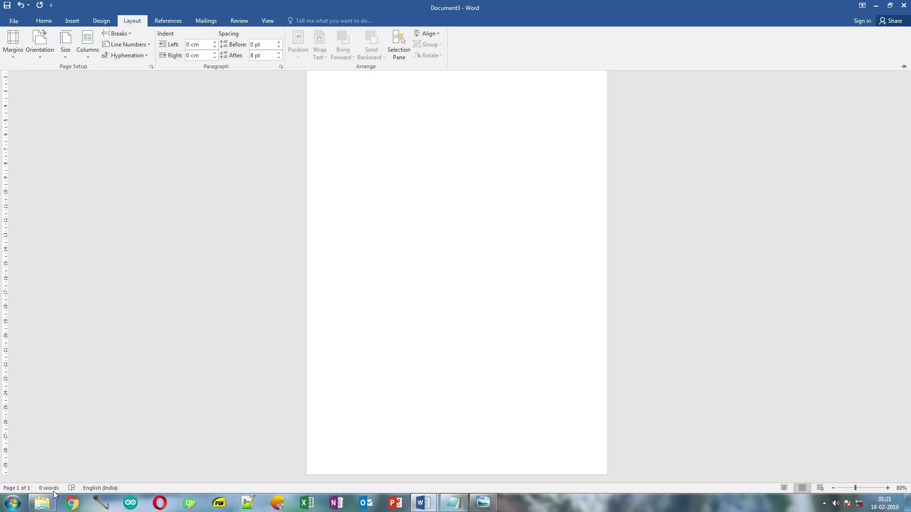
# - Open colour palete.PNG from the project1 folder for reference, close the folder, and move the viewer aside
pyautogui.click(52, 497)
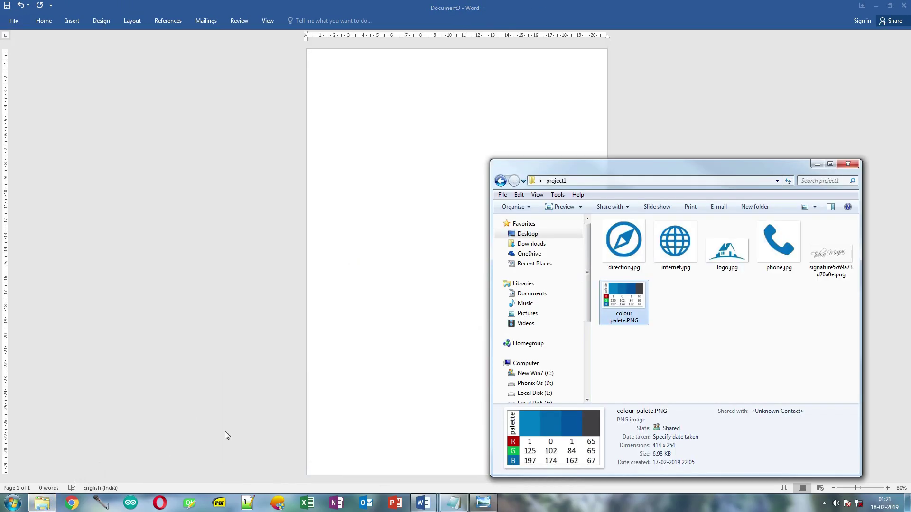
pyautogui.doubleClick(629, 302)
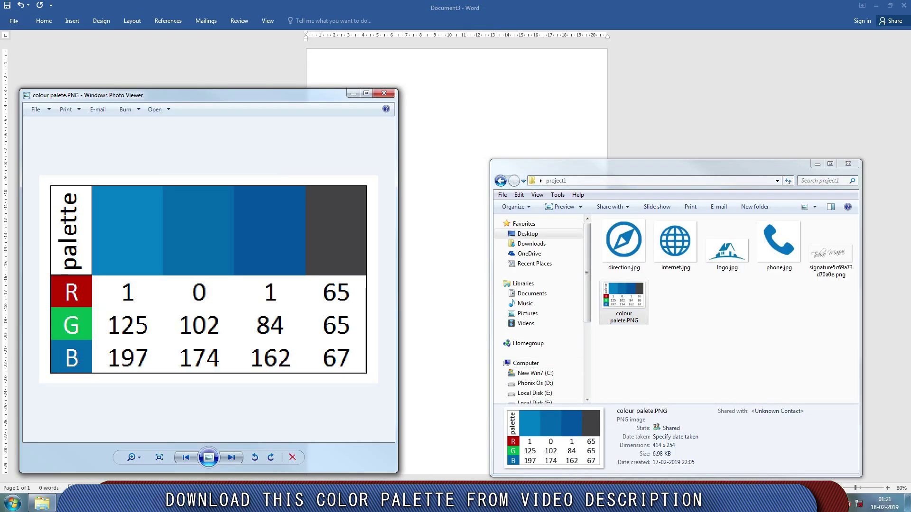
pyautogui.click(848, 164)
pyautogui.moveTo(297, 99); pyautogui.dragTo(305, 101)
# - Draw a rounded rectangle near the page top, round its ends into a pill, and widen it rightward
pyautogui.click(356, 4)
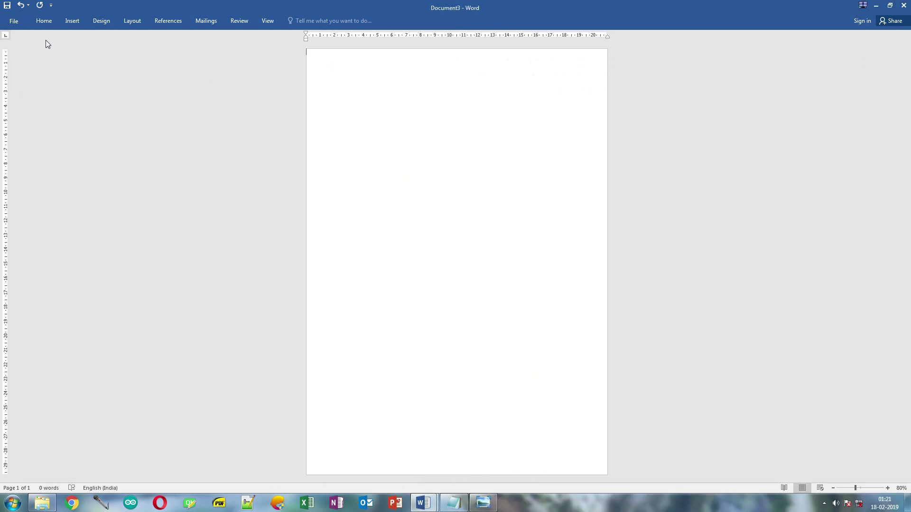
pyautogui.click(65, 26)
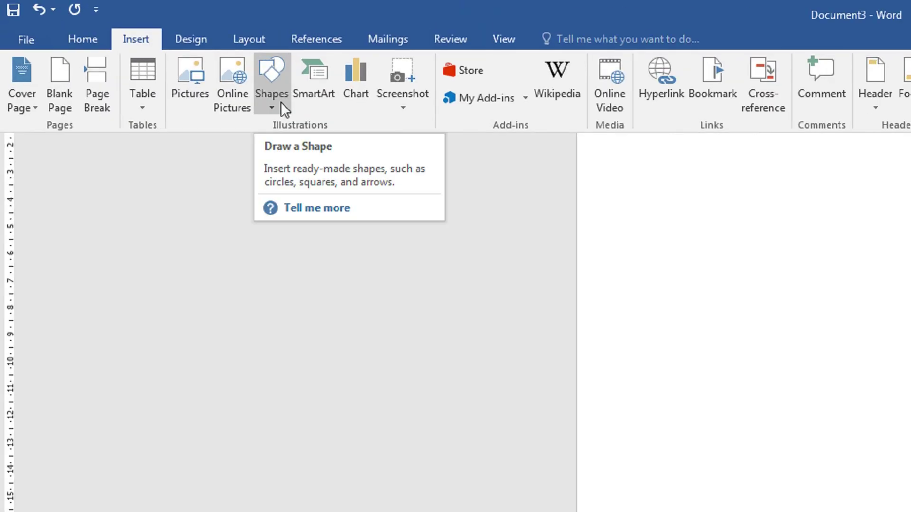
pyautogui.click(149, 55)
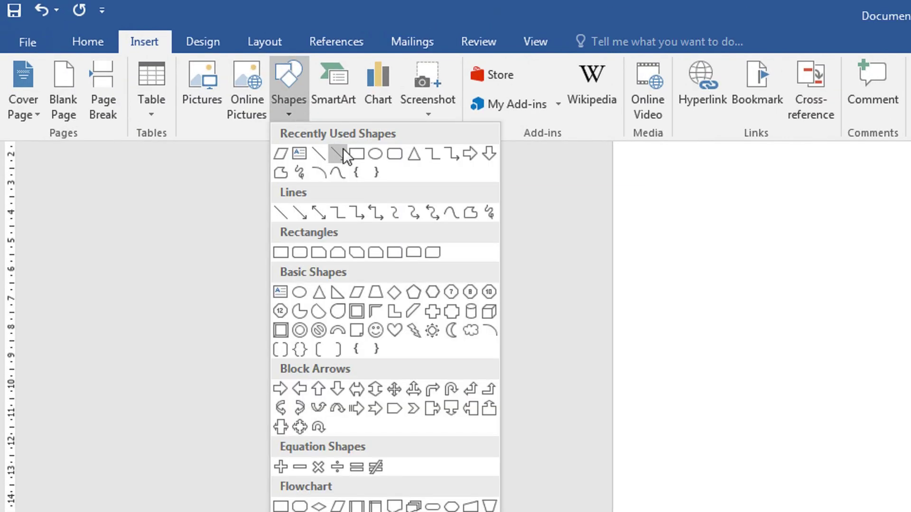
pyautogui.click(396, 158)
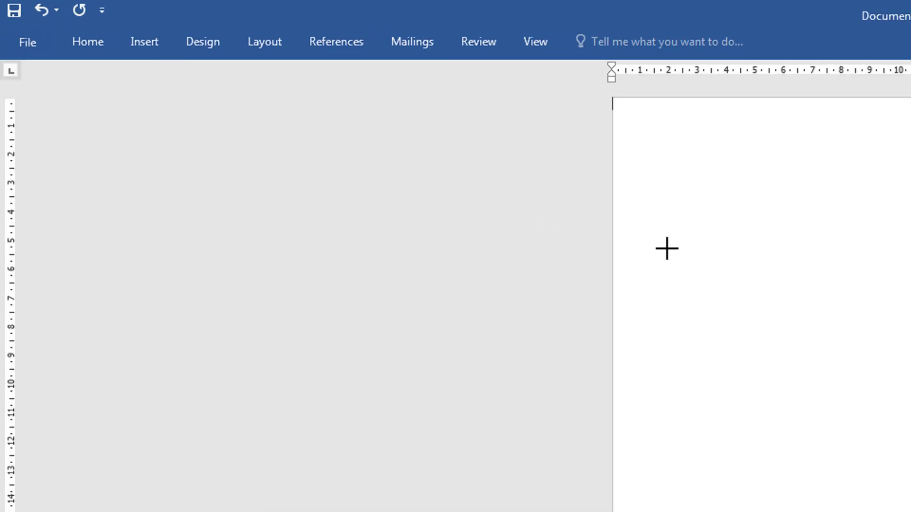
pyautogui.moveTo(330, 109); pyautogui.dragTo(473, 180)
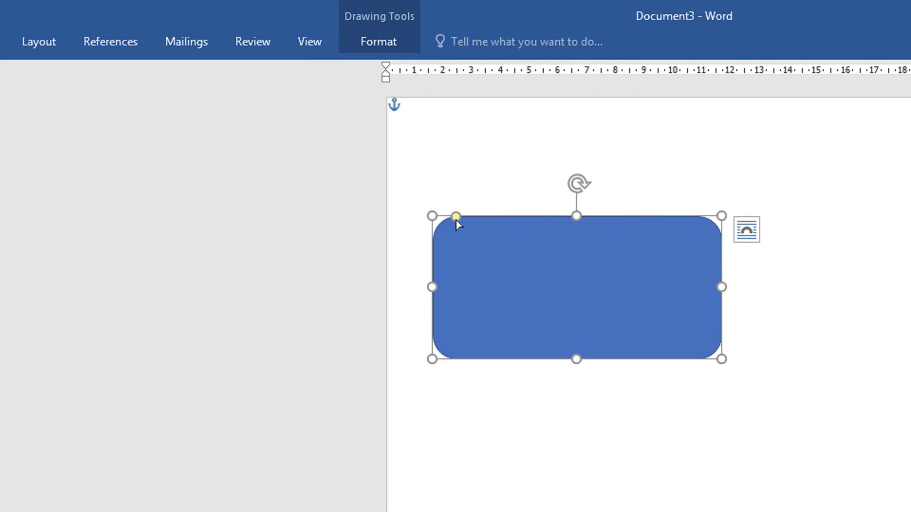
pyautogui.moveTo(341, 109); pyautogui.dragTo(366, 112)
pyautogui.moveTo(509, 220); pyautogui.dragTo(509, 221)
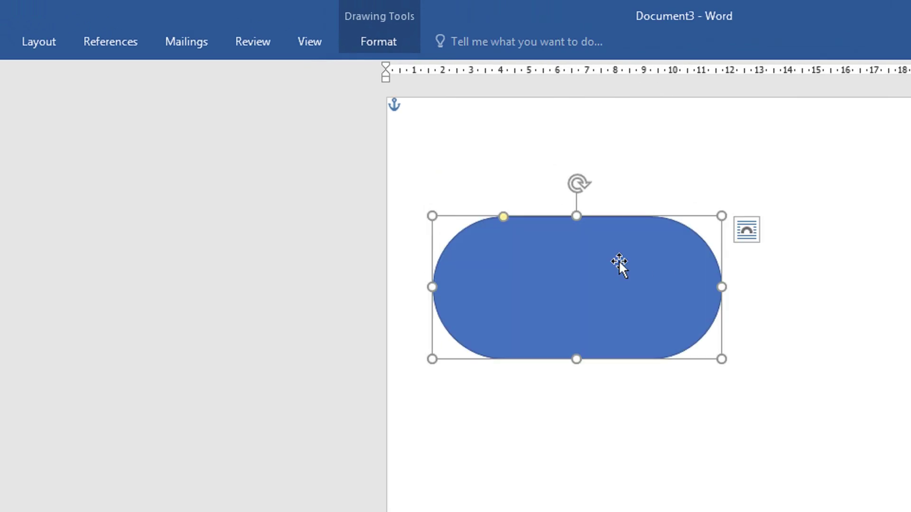
pyautogui.moveTo(722, 286); pyautogui.dragTo(805, 296)
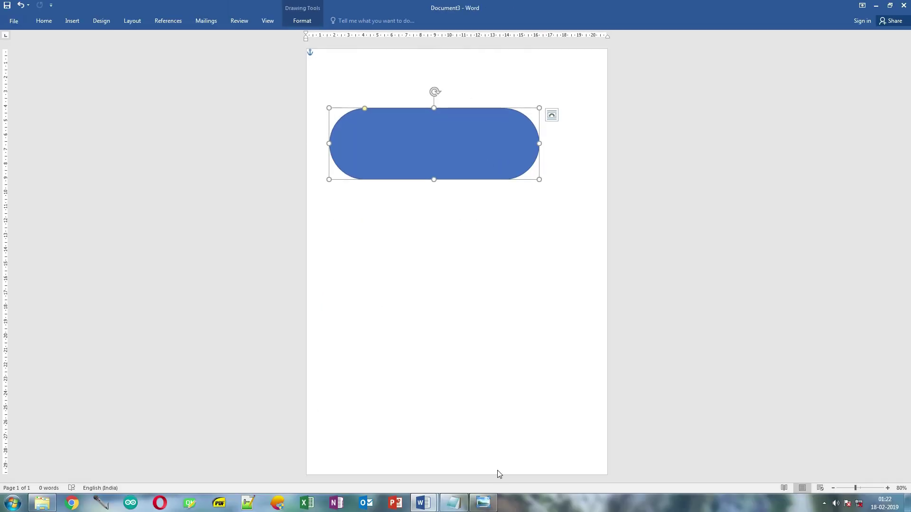
# - Place the palette beside the page and open the pill's custom fill colour settings
pyautogui.click(485, 504)
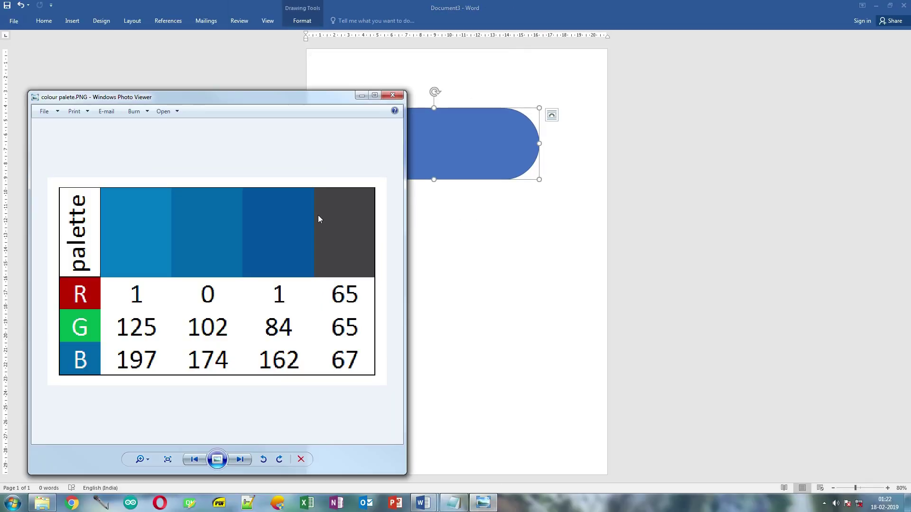
pyautogui.moveTo(312, 104); pyautogui.dragTo(188, 79)
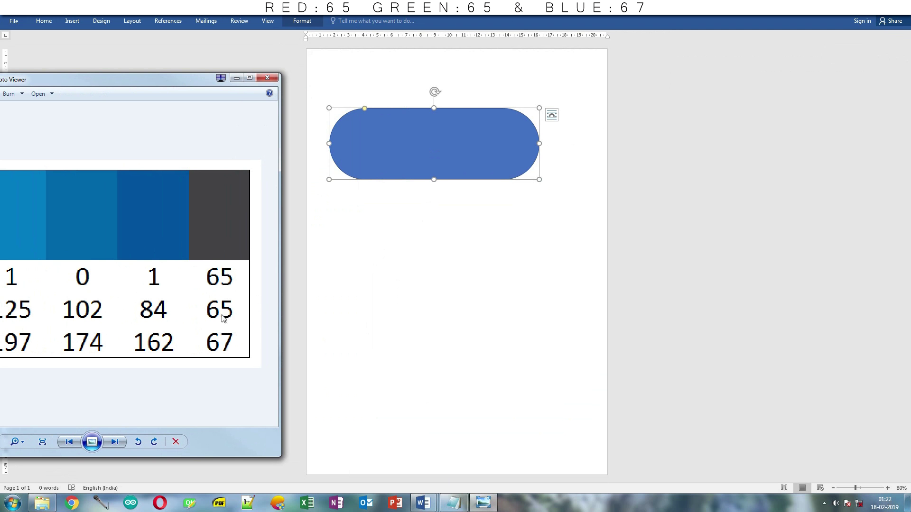
pyautogui.click(303, 21)
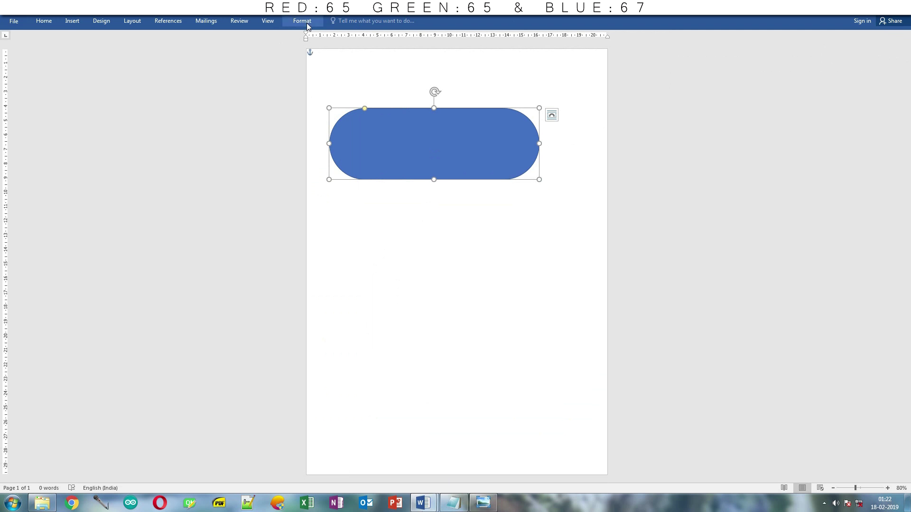
pyautogui.click(306, 23)
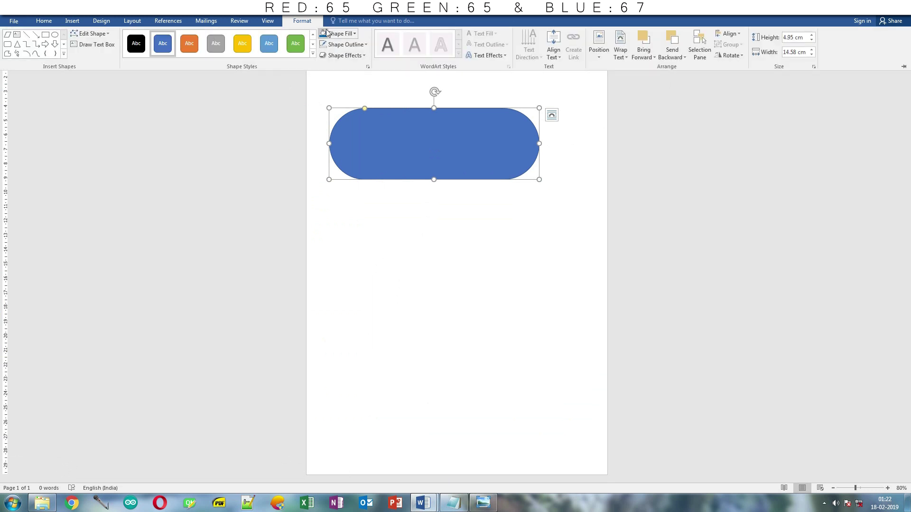
pyautogui.click(347, 35)
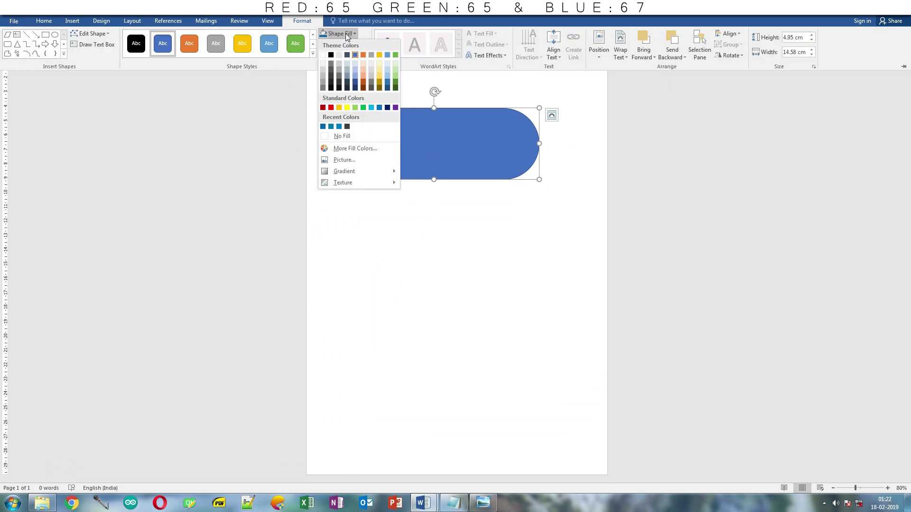
pyautogui.click(350, 149)
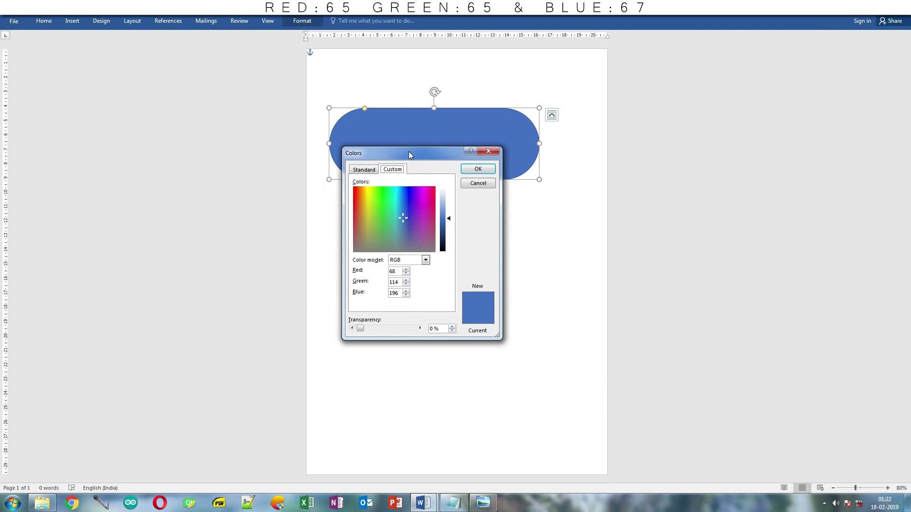
pyautogui.moveTo(409, 153); pyautogui.dragTo(212, 145)
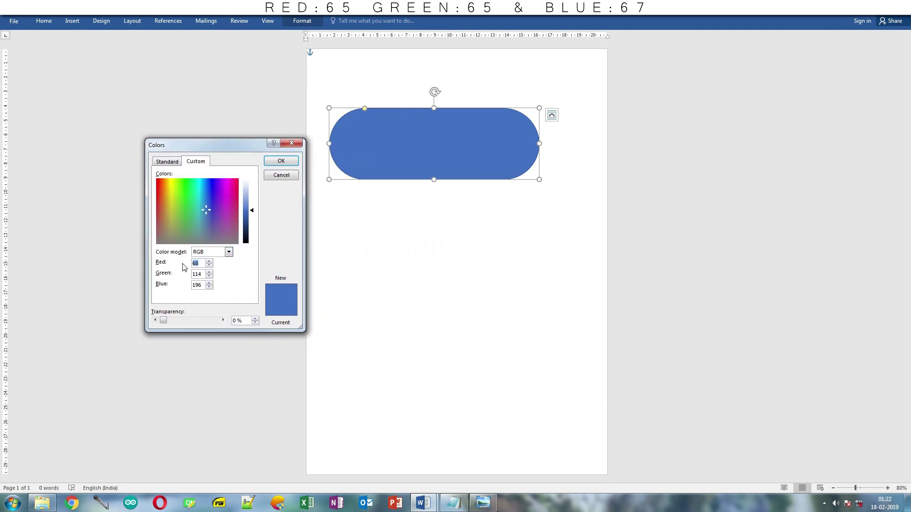
pyautogui.click(471, 502)
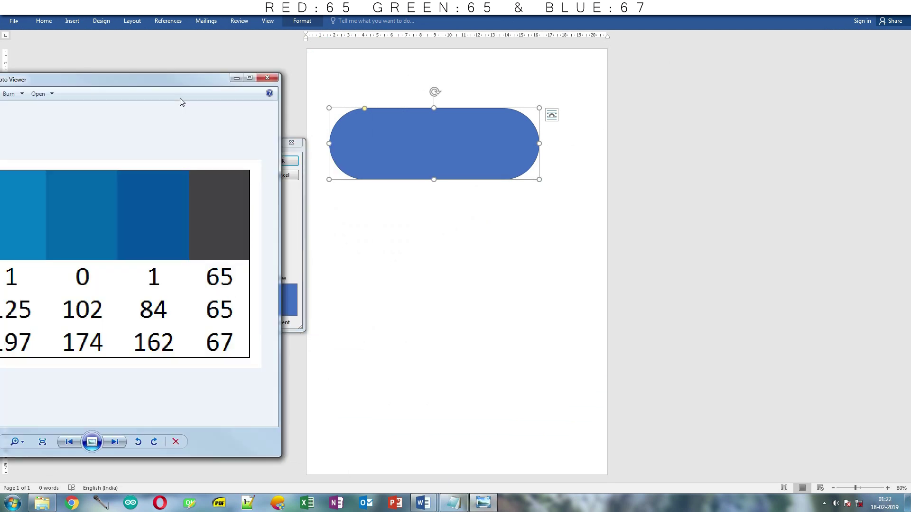
pyautogui.moveTo(179, 84); pyautogui.dragTo(81, 63)
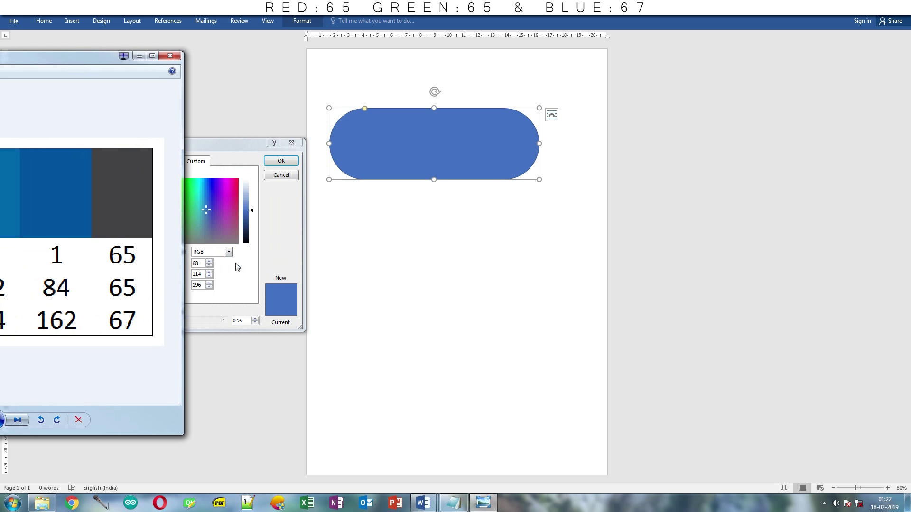
# - Enter the dark grey RGB 65, 65, 67 as the custom fill colour
pyautogui.doubleClick(201, 265)
pyautogui.write('6565')
pyautogui.press('Tab')
pyautogui.write('67')
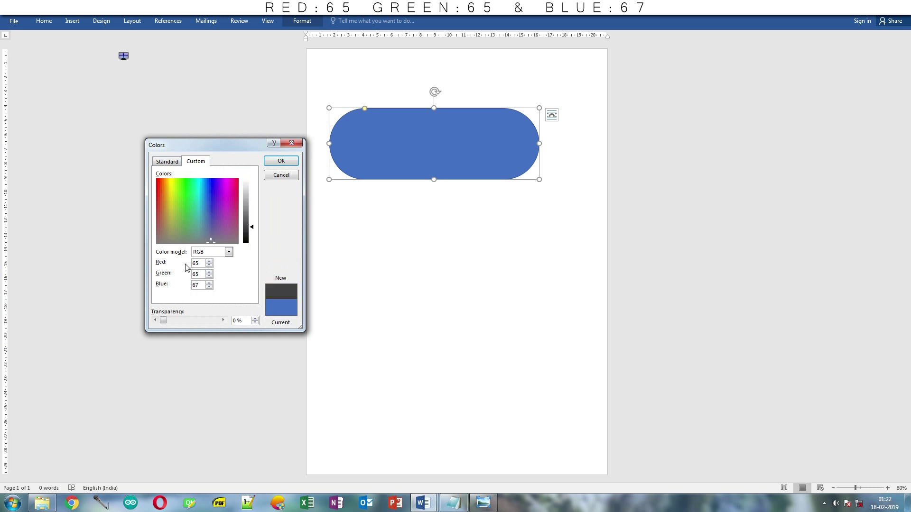
# - Apply the dark grey fill and move the pill into the page's top-left corner
pyautogui.click(276, 161)
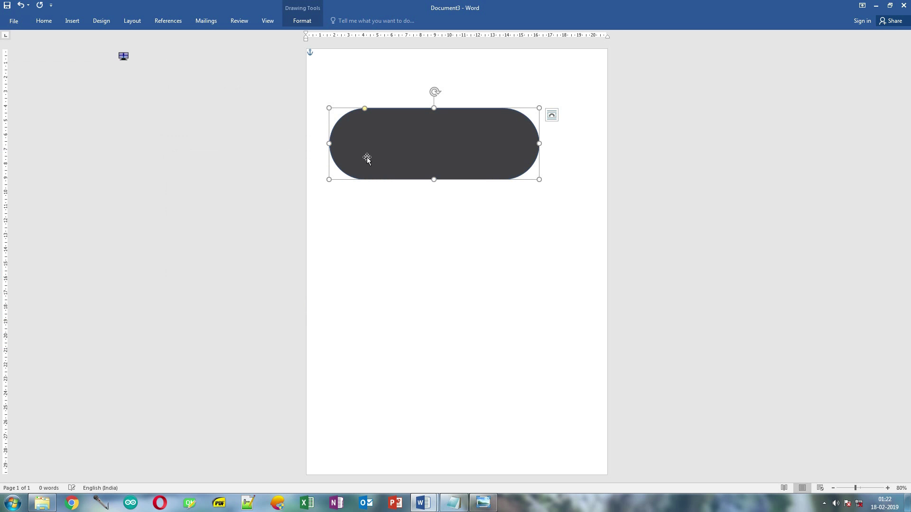
pyautogui.moveTo(441, 155)
pyautogui.mouseDown()
pyautogui.moveTo(388, 93)
pyautogui.moveTo(385, 70)
pyautogui.moveTo(358, 71)
pyautogui.moveTo(366, 81)
pyautogui.mouseUp()
pyautogui.click(400, 194)
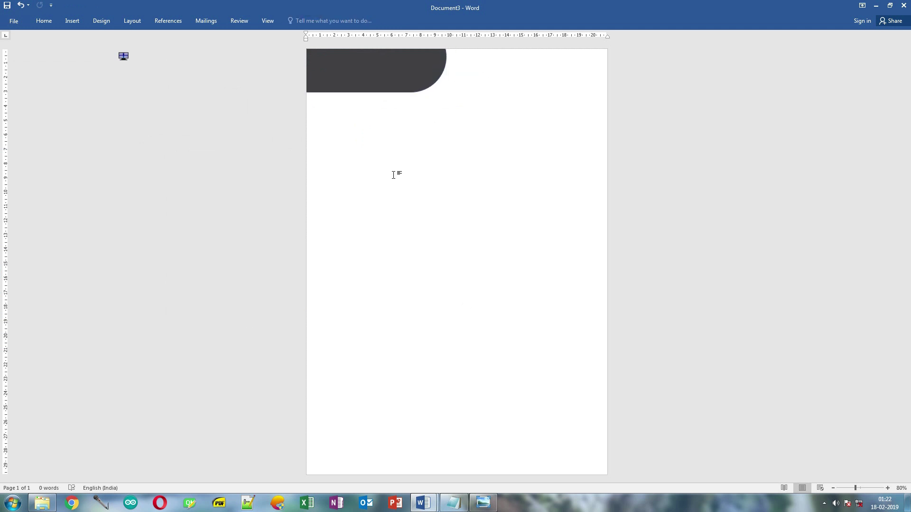
# - Remove the pill's outline and nudge it slightly down, keeping the ribbon pinned open
pyautogui.click(340, 69)
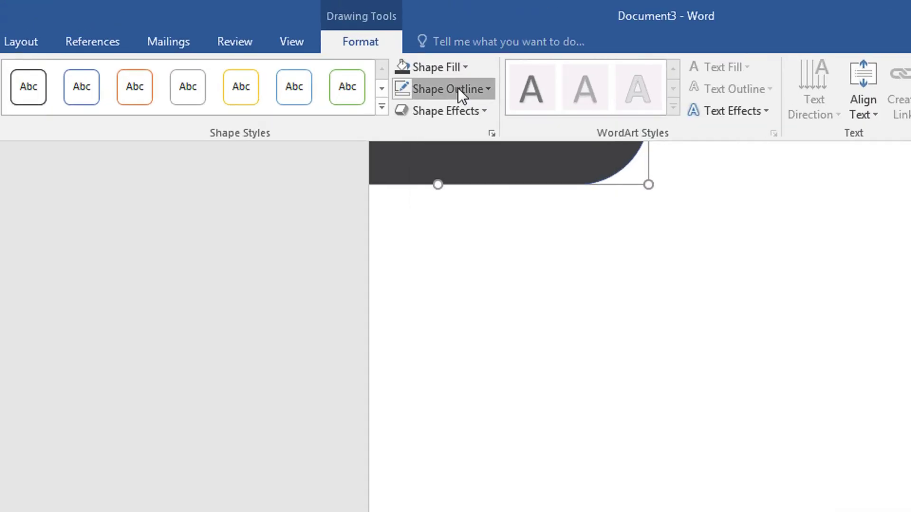
pyautogui.click(457, 87)
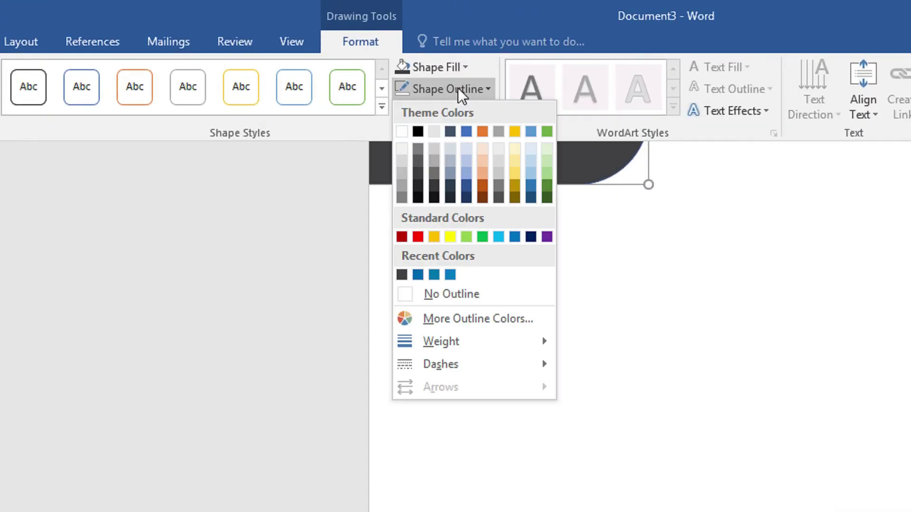
pyautogui.click(482, 293)
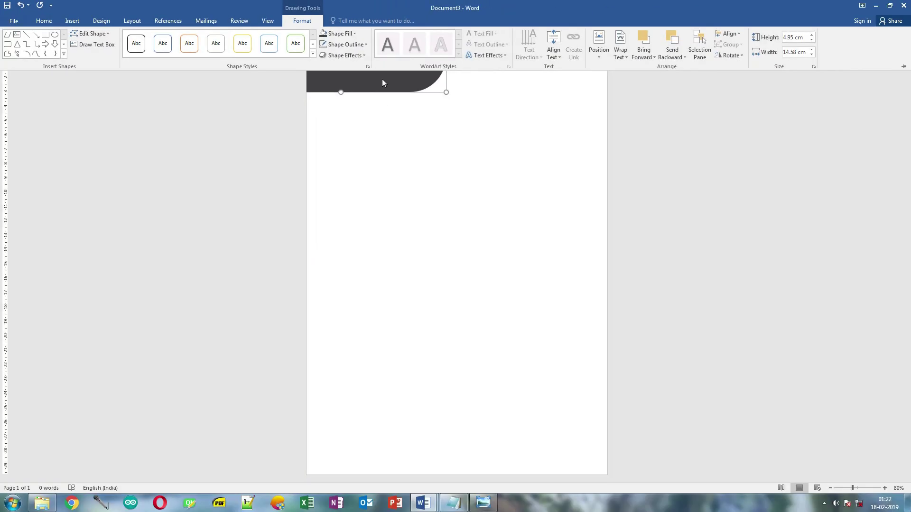
pyautogui.click(383, 82)
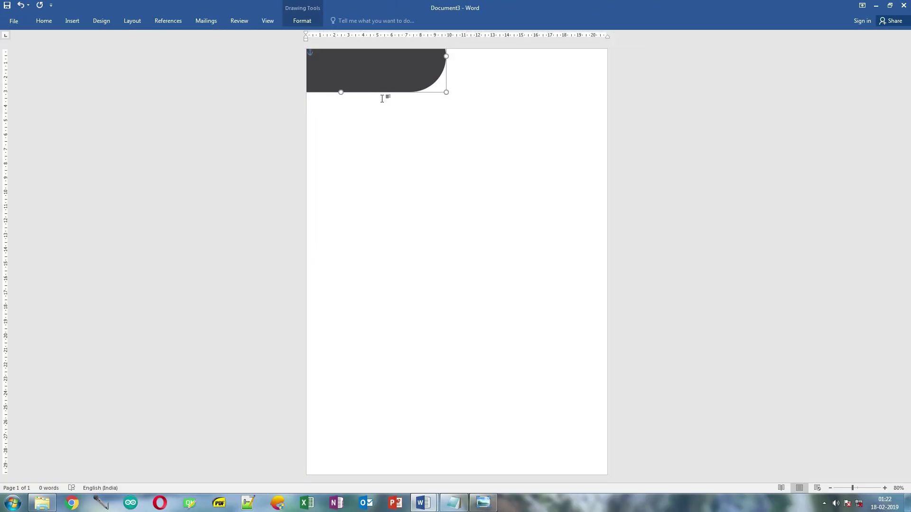
pyautogui.moveTo(382, 83); pyautogui.dragTo(382, 89)
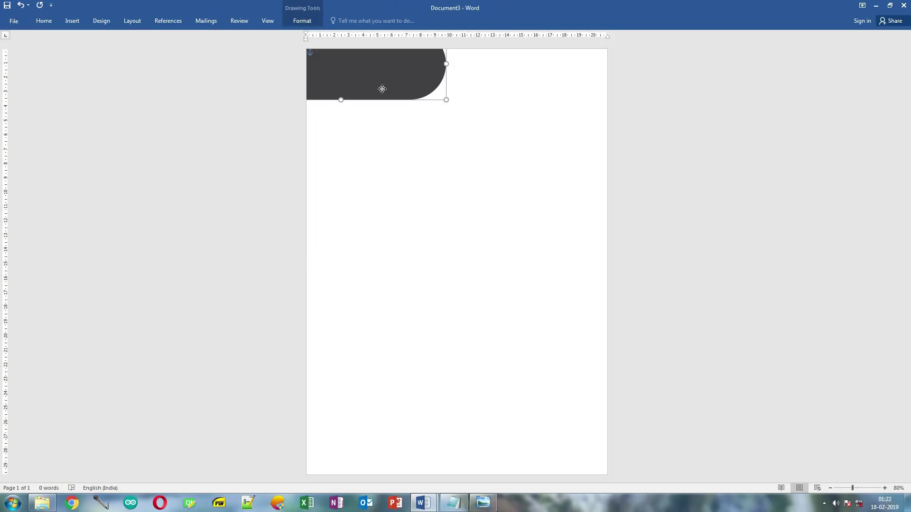
pyautogui.click(312, 21)
pyautogui.doubleClick(313, 21)
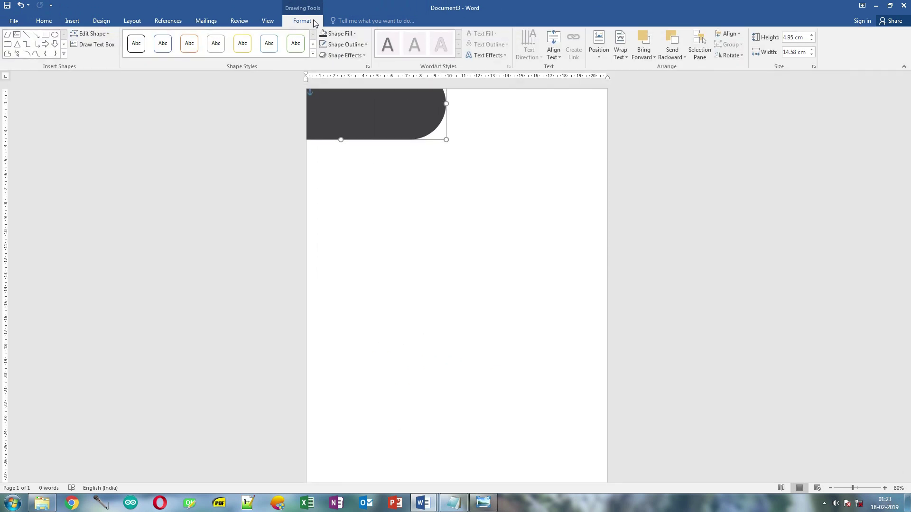
pyautogui.click(402, 177)
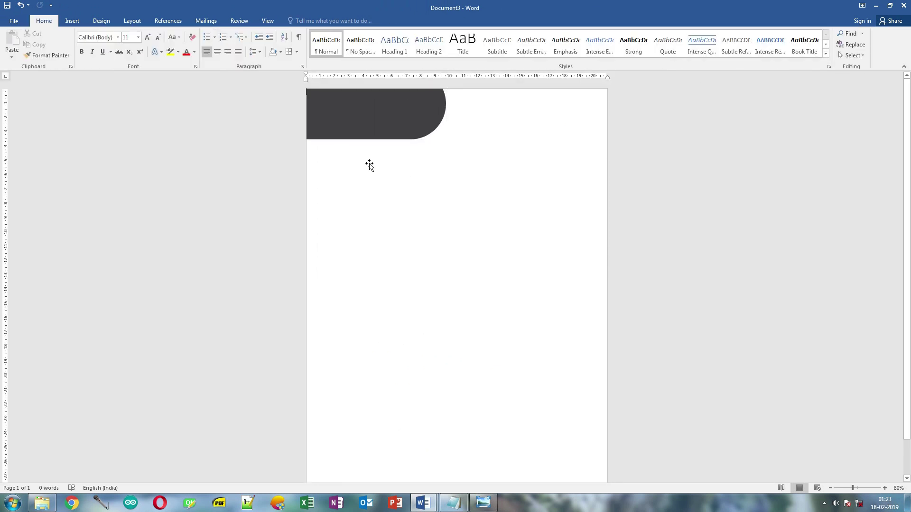
# - Draw a wide rectangle below the dark pill reaching the page's right edge
pyautogui.click(76, 22)
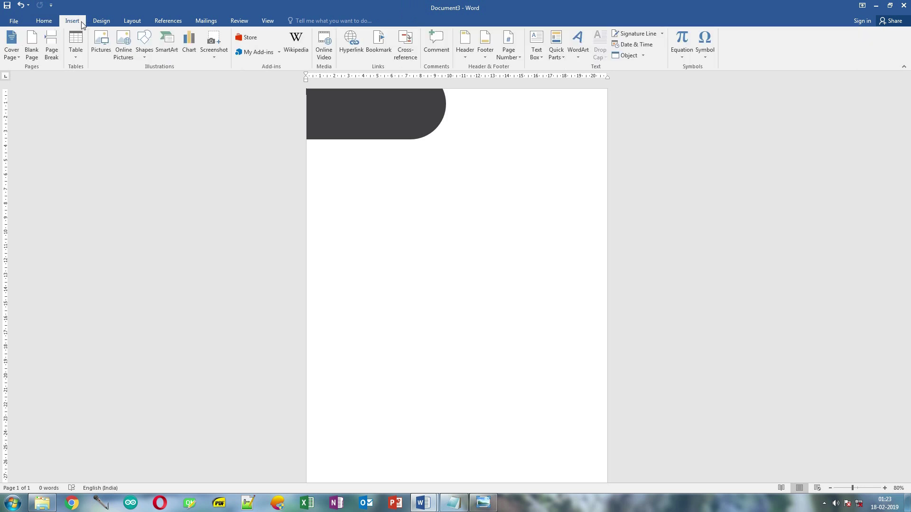
pyautogui.click(143, 54)
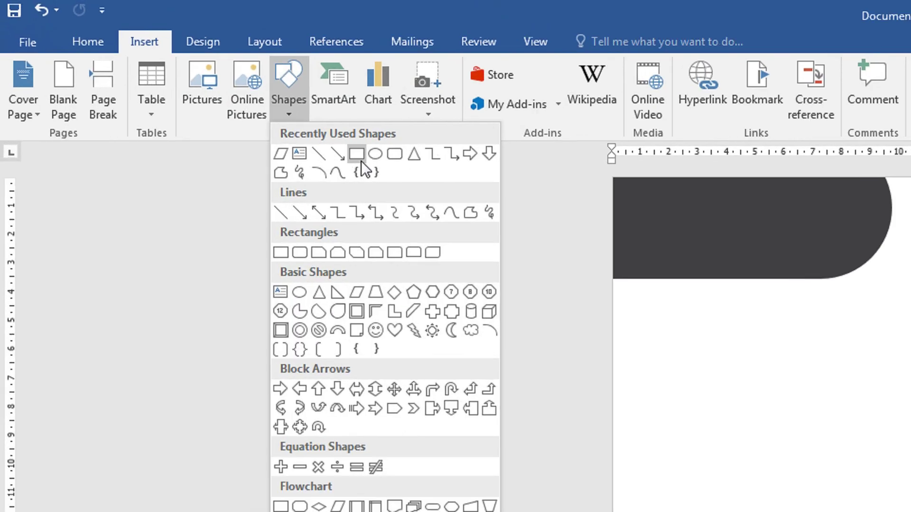
pyautogui.click(238, 102)
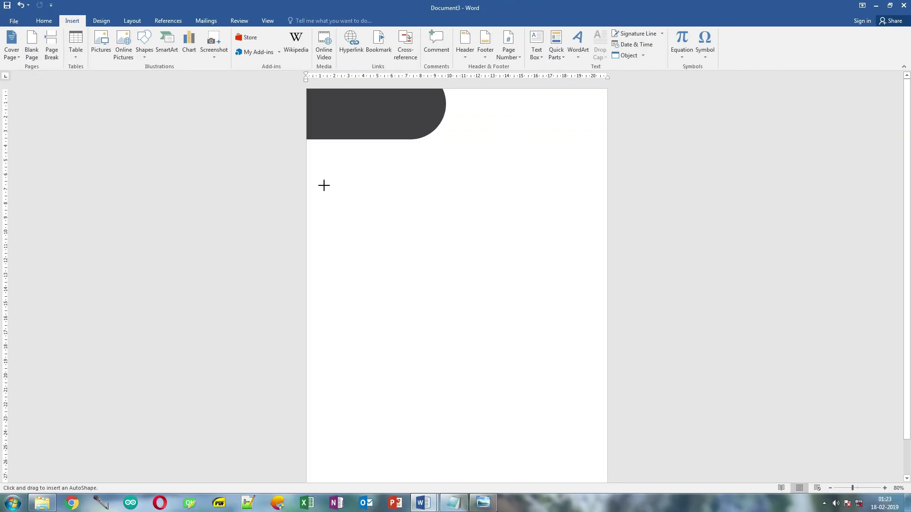
pyautogui.moveTo(358, 201); pyautogui.dragTo(715, 263)
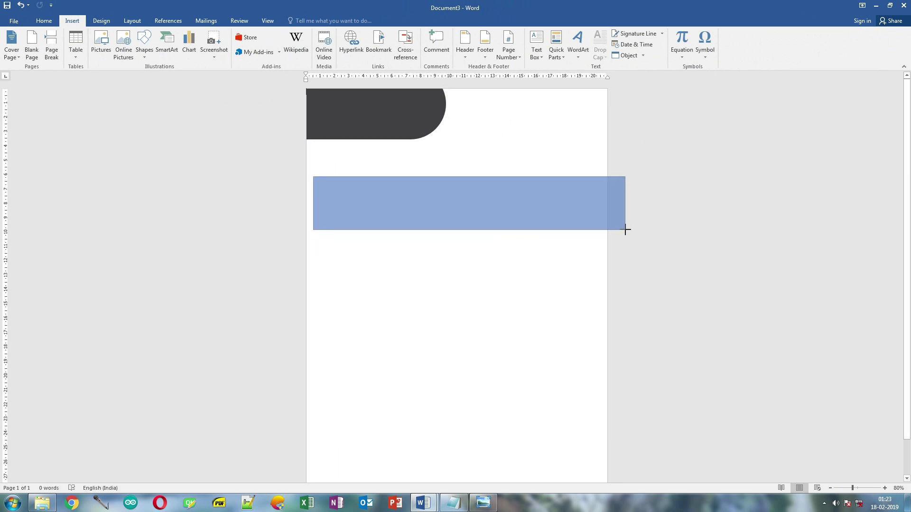
pyautogui.moveTo(625, 230); pyautogui.dragTo(636, 232)
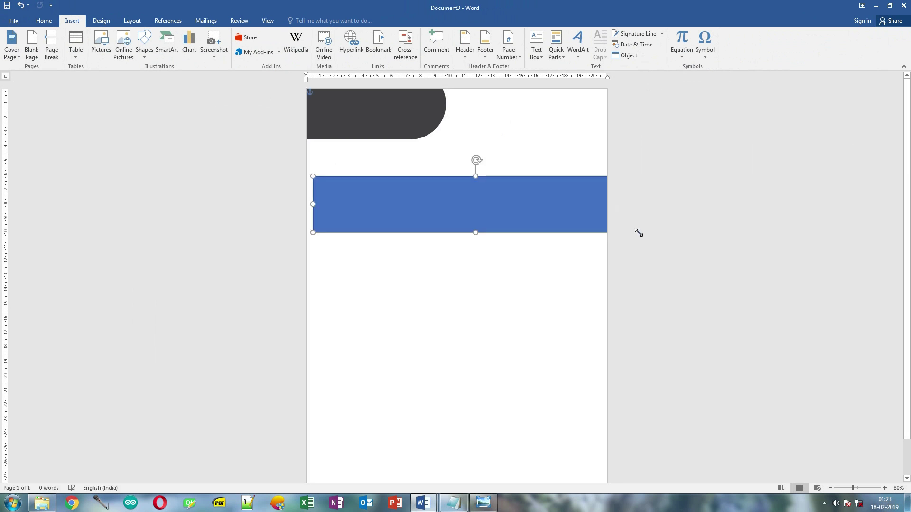
# - Fill the rectangle with the palette blue RGB 1, 125, 197
pyautogui.click(492, 506)
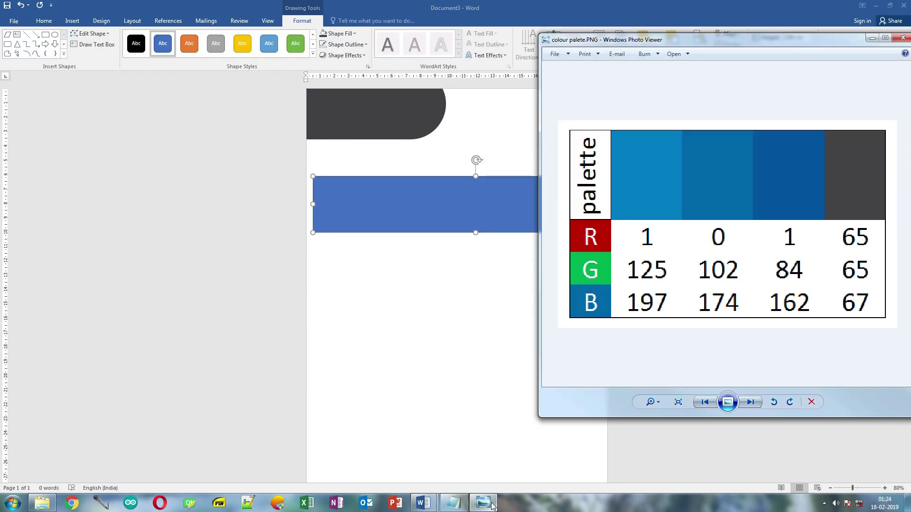
pyautogui.moveTo(857, 39); pyautogui.dragTo(904, 65)
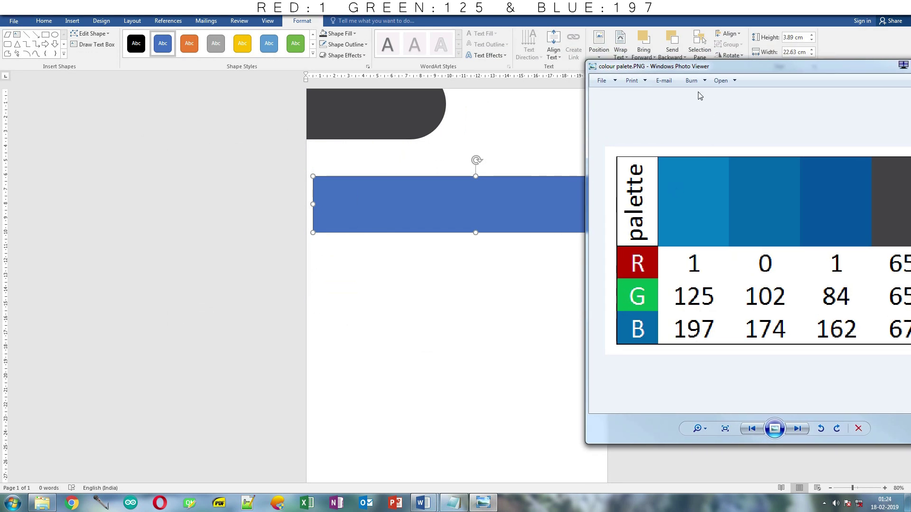
pyautogui.hotkey('alt', 'Tab')
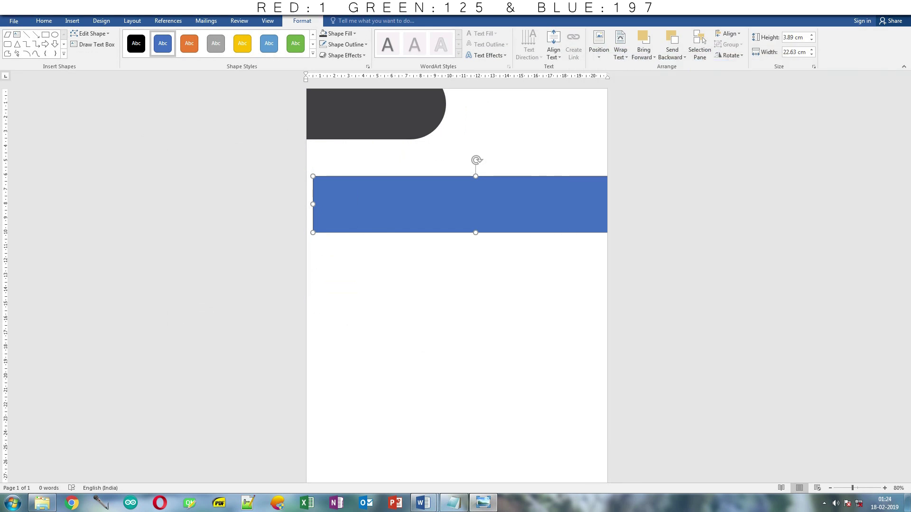
pyautogui.click(343, 36)
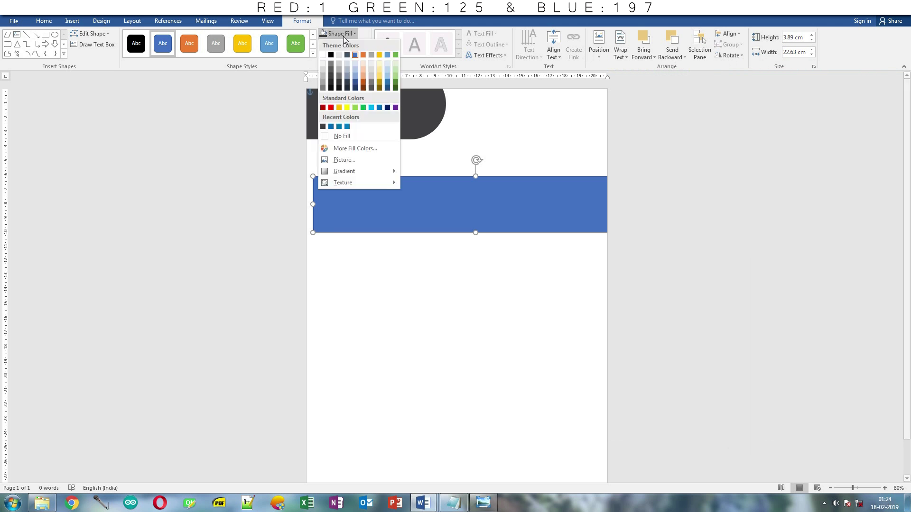
pyautogui.click(349, 149)
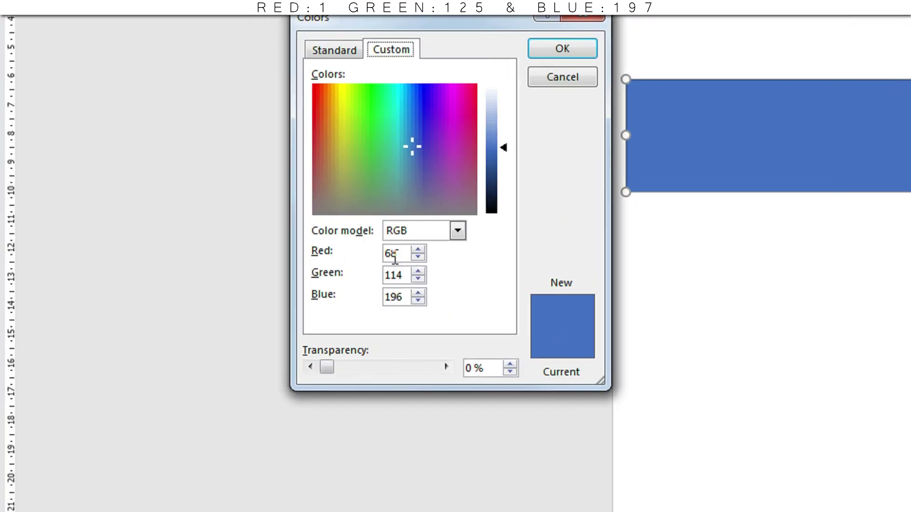
pyautogui.moveTo(202, 265); pyautogui.dragTo(199, 264)
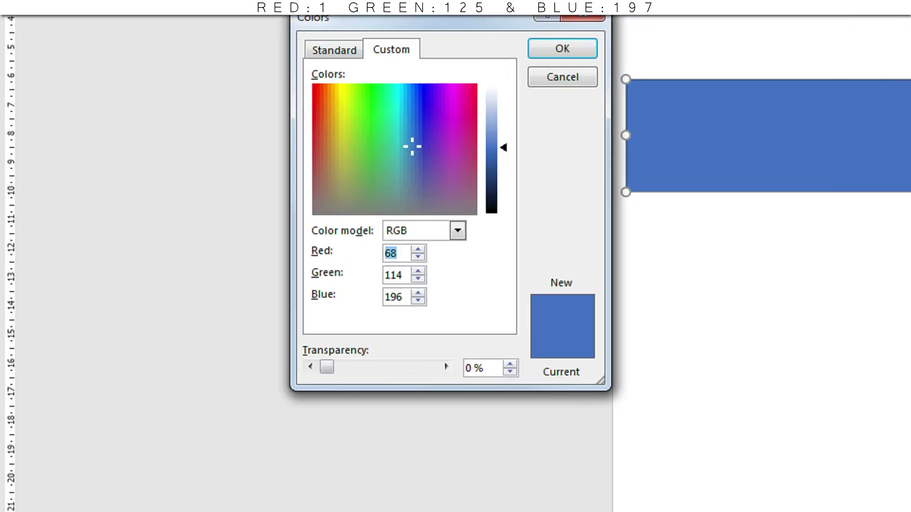
pyautogui.write('1')
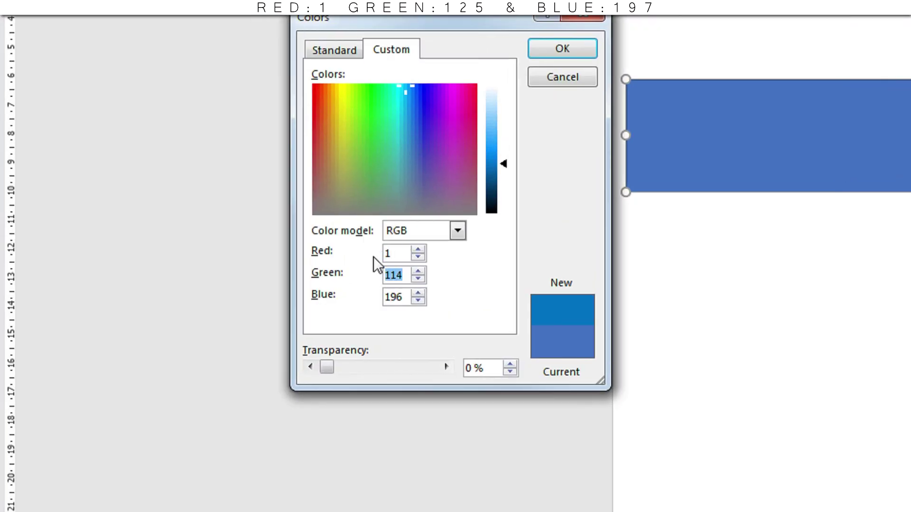
pyautogui.write('125')
pyautogui.press('Tab')
pyautogui.write('197')
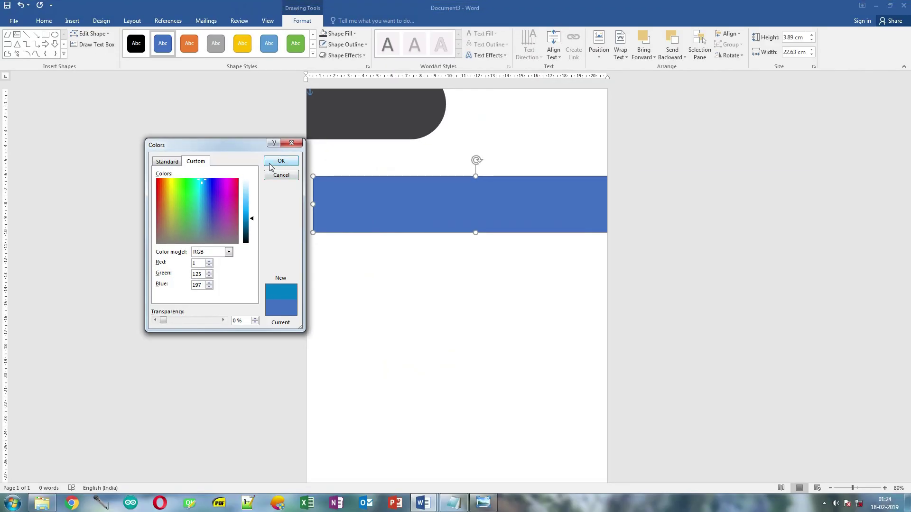
pyautogui.click(270, 164)
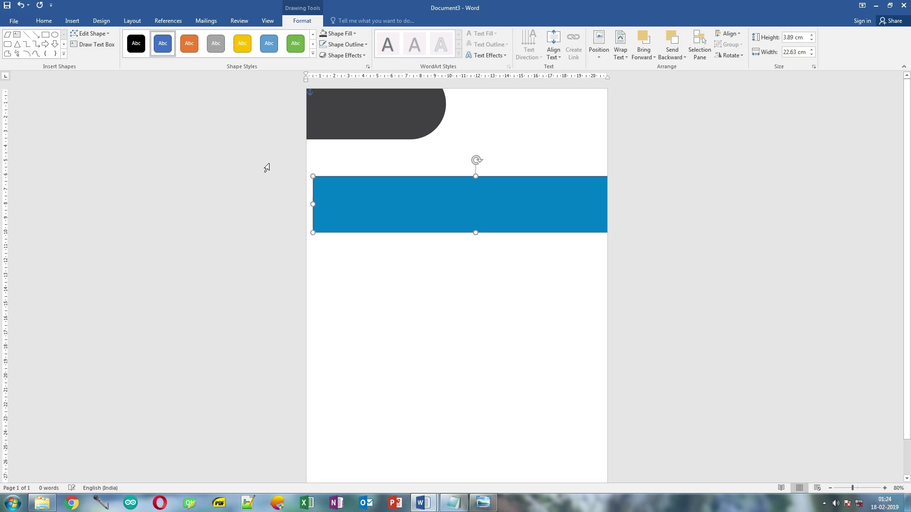
# - Remove the blue rectangle's outline and move it to span the page top over the dark pill
pyautogui.click(356, 44)
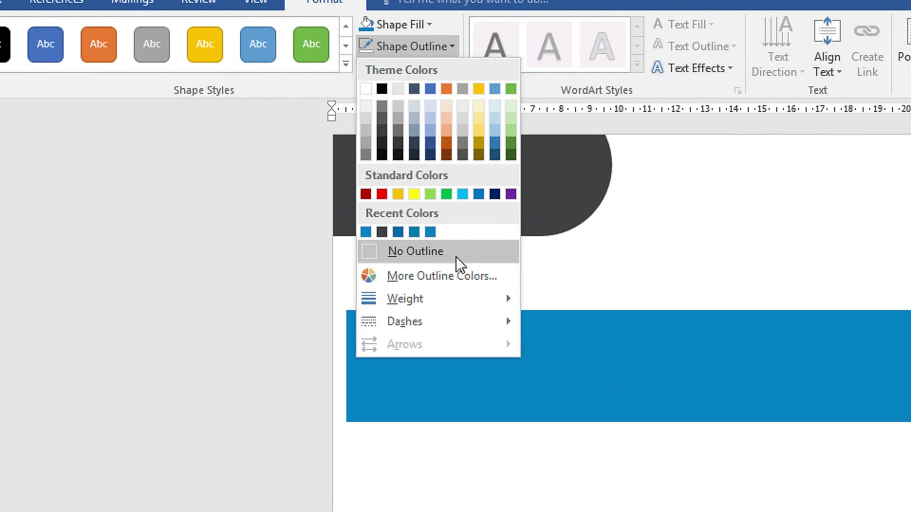
pyautogui.click(457, 251)
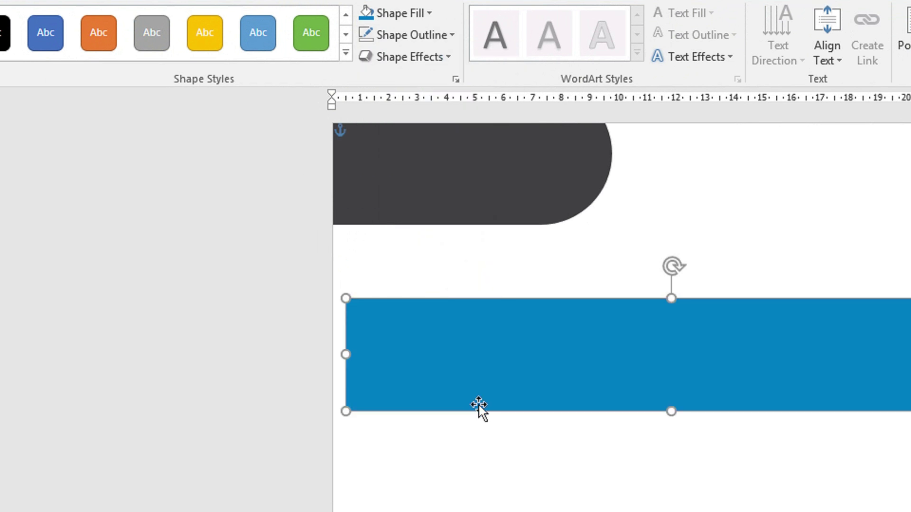
pyautogui.moveTo(480, 417); pyautogui.dragTo(440, 188)
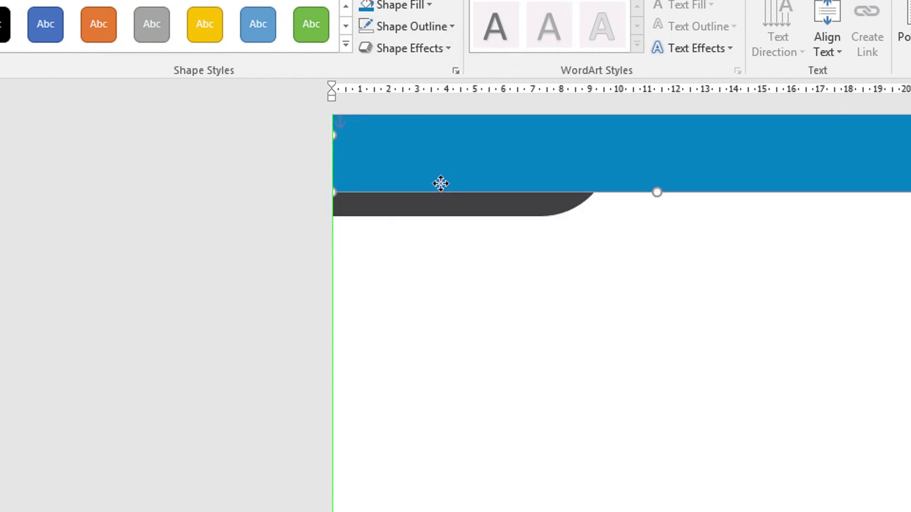
pyautogui.click(576, 290)
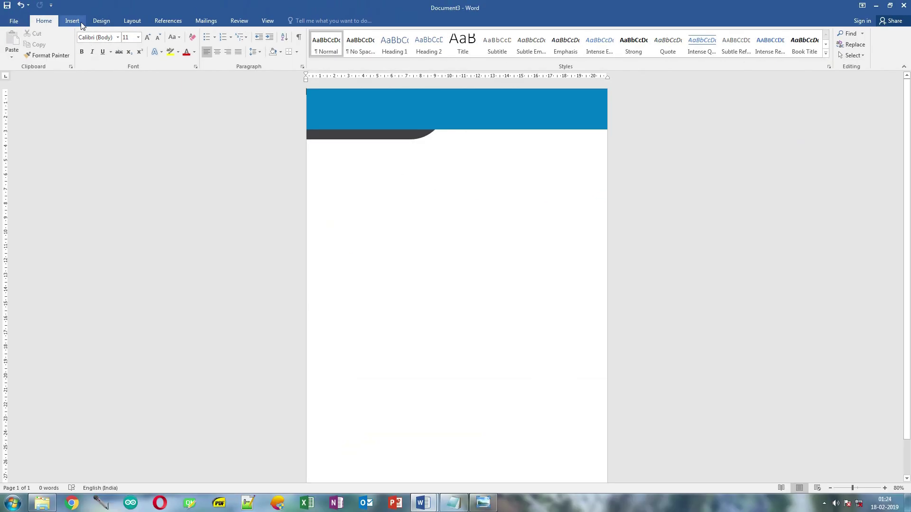
# - Draw a thin outline-free bar and move it up to the blue band's lower edge
pyautogui.click(72, 21)
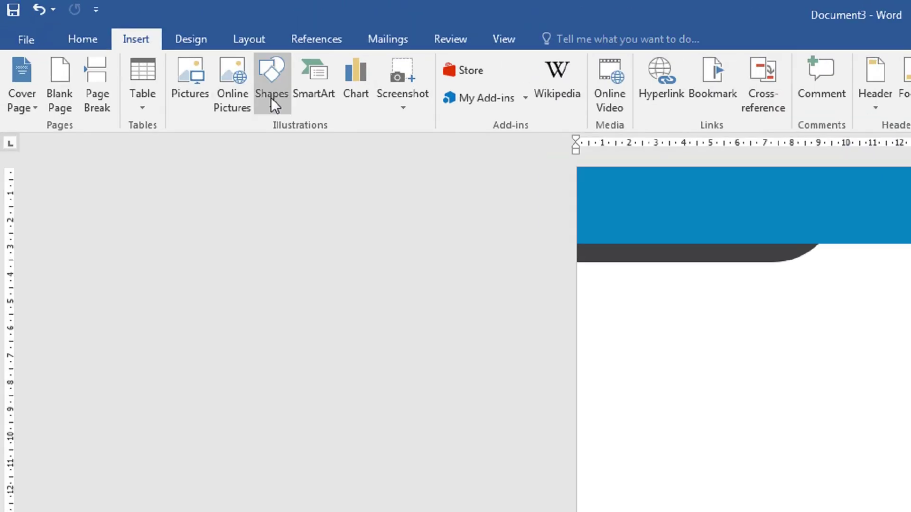
pyautogui.click(147, 53)
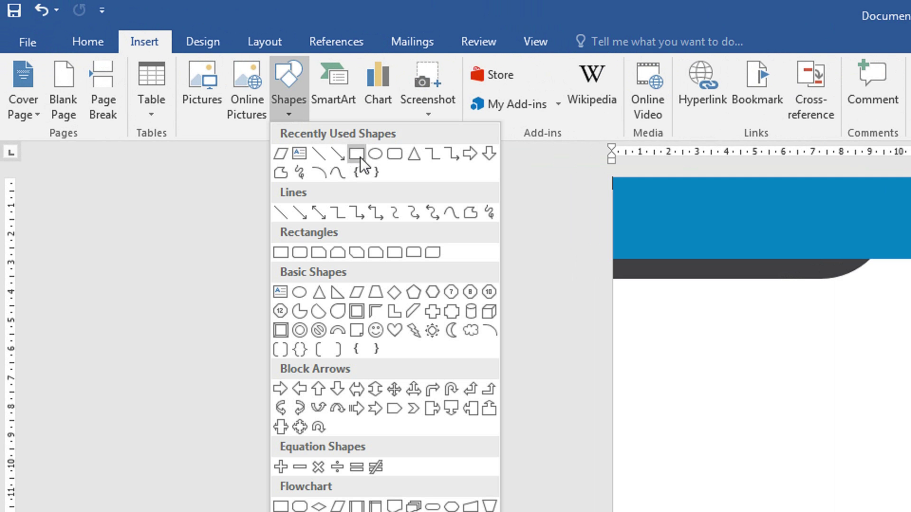
pyautogui.click(358, 155)
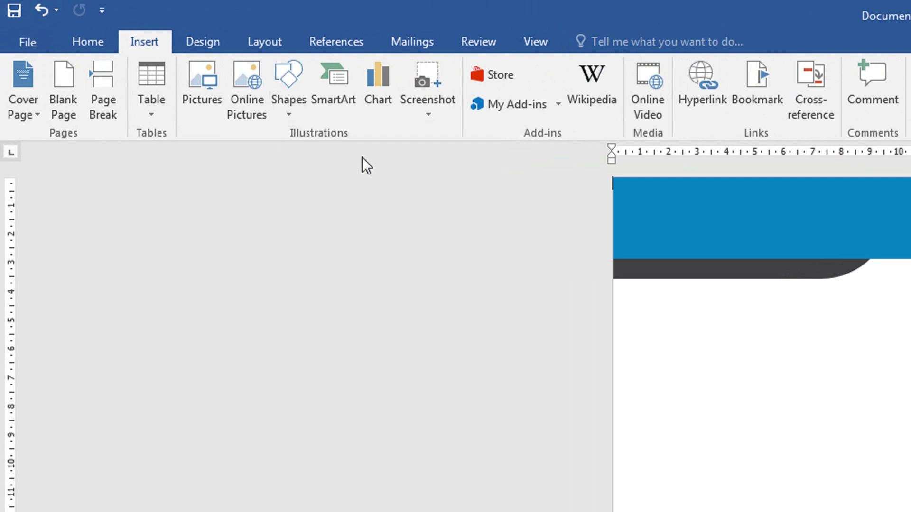
pyautogui.moveTo(312, 163)
pyautogui.mouseDown()
pyautogui.moveTo(569, 182)
pyautogui.moveTo(606, 165)
pyautogui.mouseUp()
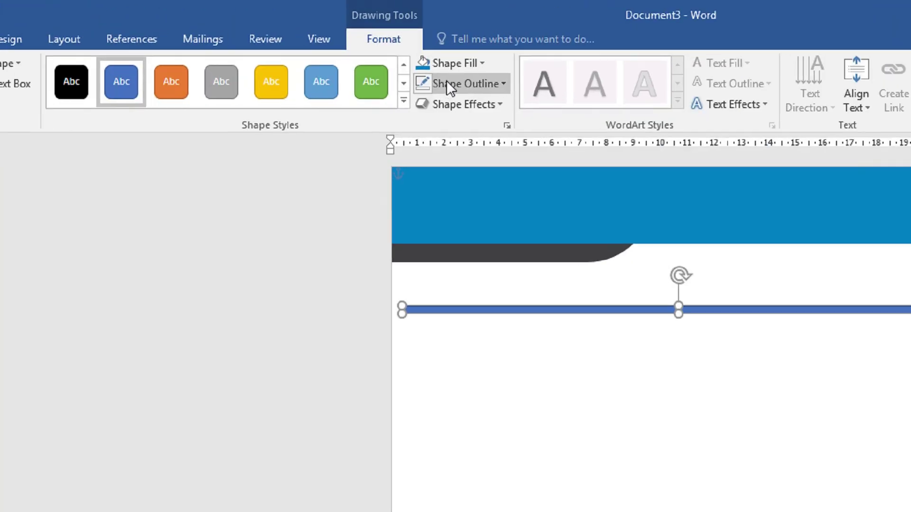
pyautogui.click(346, 45)
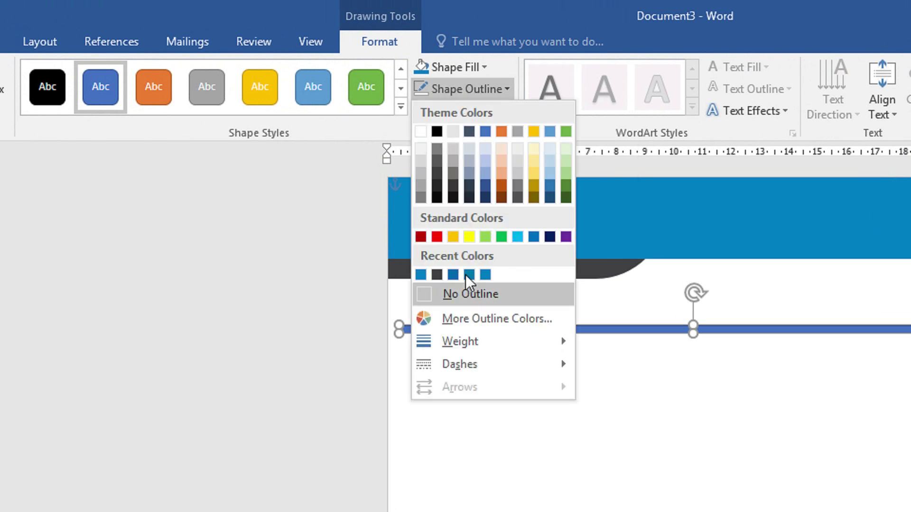
pyautogui.click(468, 293)
pyautogui.moveTo(482, 336); pyautogui.dragTo(464, 269)
# - Make the thin bar white and stretch it to both page edges
pyautogui.click(454, 70)
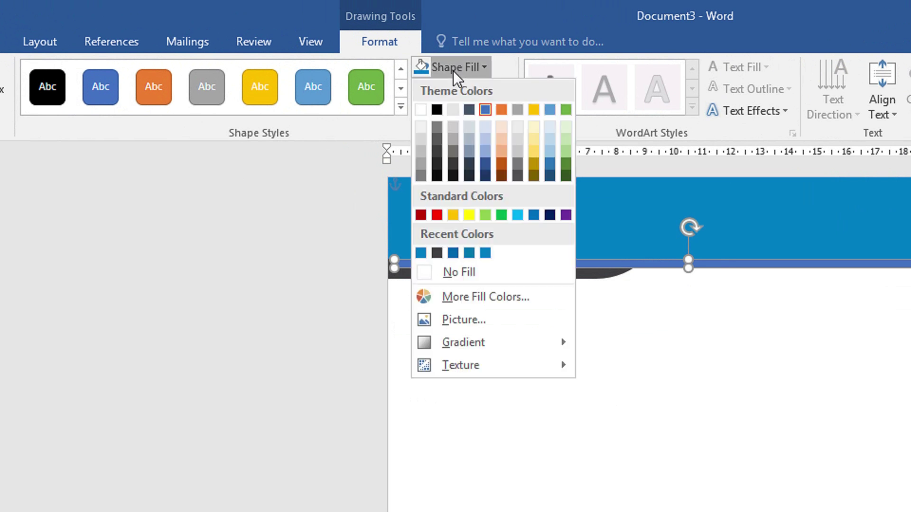
pyautogui.click(426, 110)
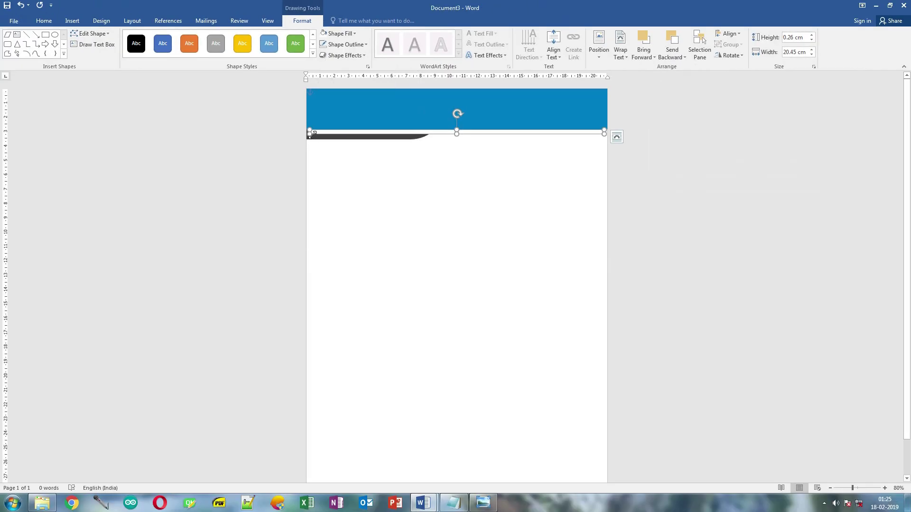
pyautogui.moveTo(309, 132); pyautogui.dragTo(283, 132)
pyautogui.moveTo(604, 131); pyautogui.dragTo(632, 133)
# - Nudge the dark curved stripe one step down and one step left with the arrow keys
pyautogui.click(545, 191)
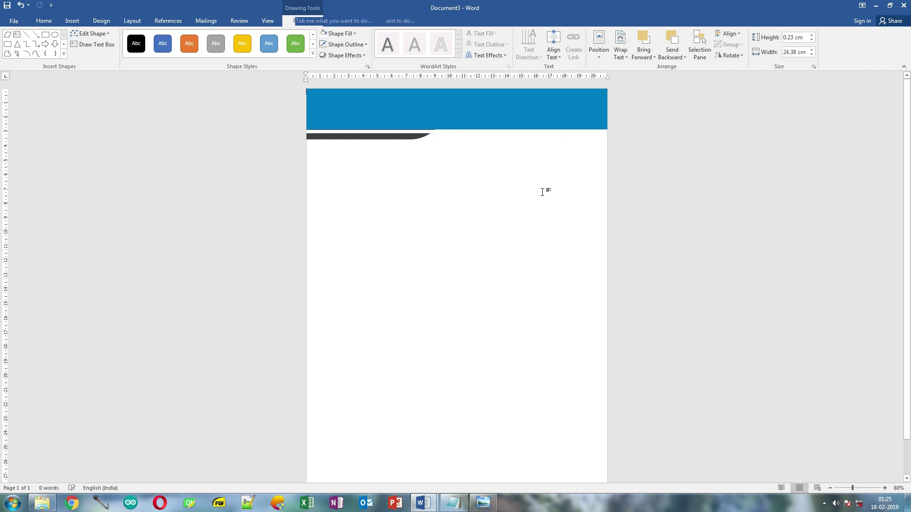
pyautogui.click(432, 135)
pyautogui.press('Down')
pyautogui.press('Down')
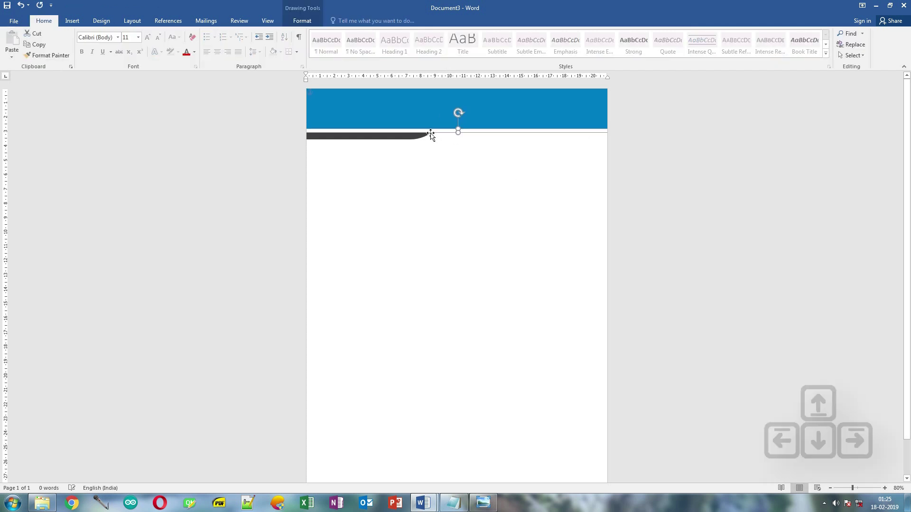
pyautogui.click(417, 170)
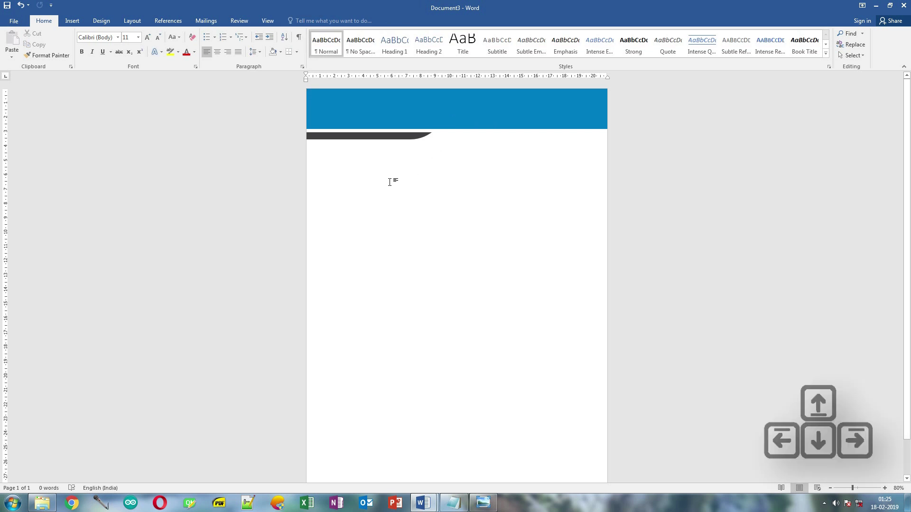
pyautogui.click(379, 137)
pyautogui.press('Left')
pyautogui.press('Left')
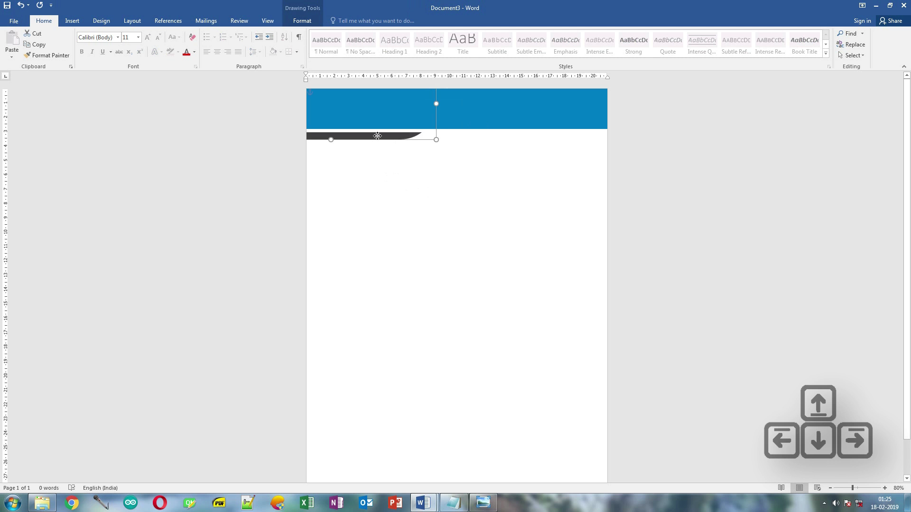
pyautogui.click(400, 189)
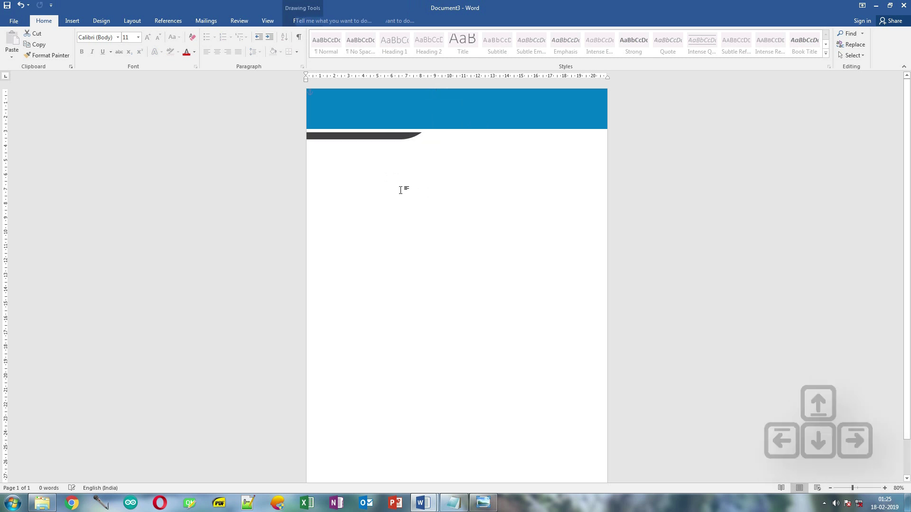
# - Draw a wide parallelogram below the dark curved stripe
pyautogui.click(71, 22)
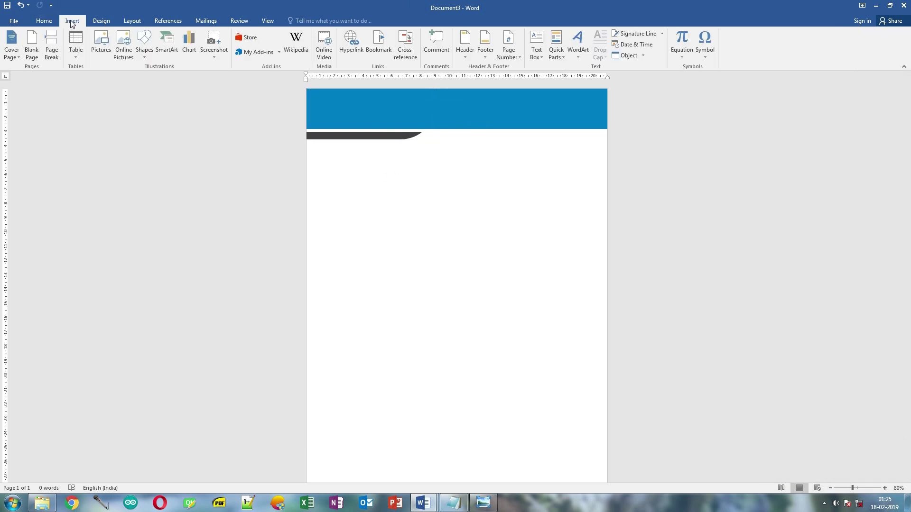
pyautogui.click(143, 54)
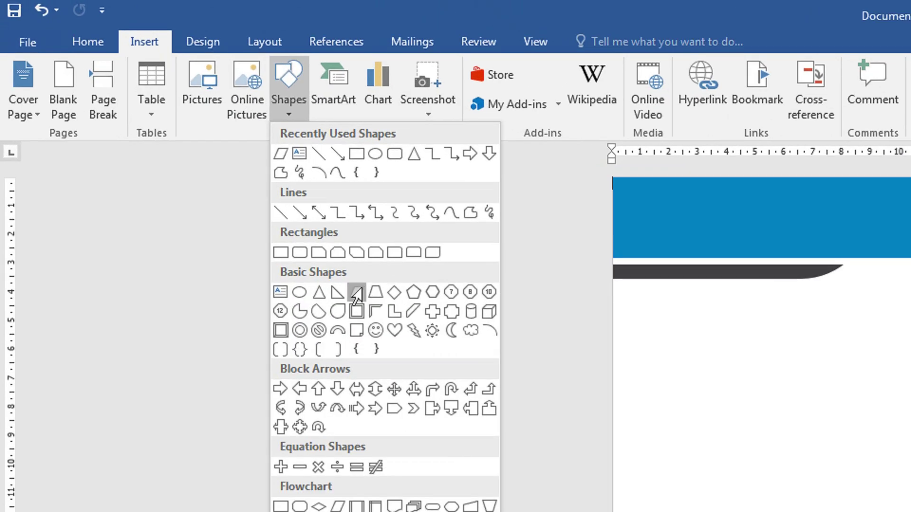
pyautogui.click(357, 293)
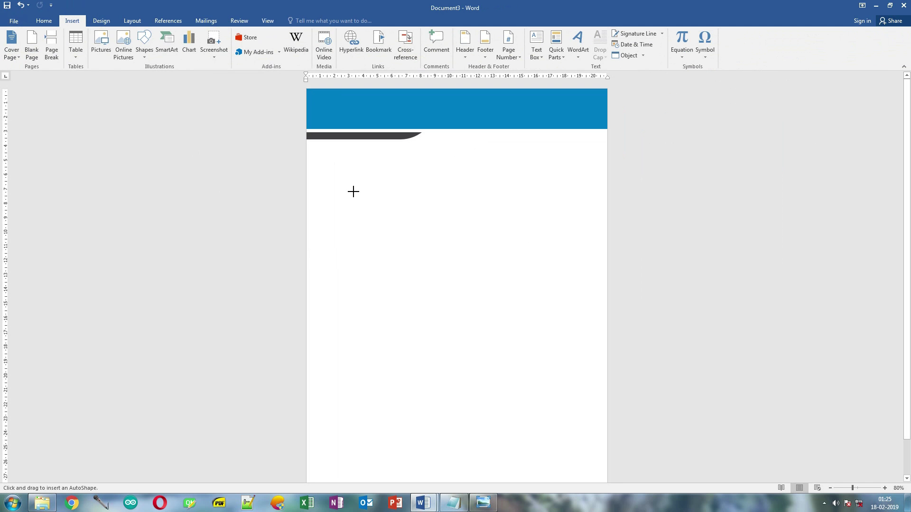
pyautogui.moveTo(353, 192); pyautogui.dragTo(554, 223)
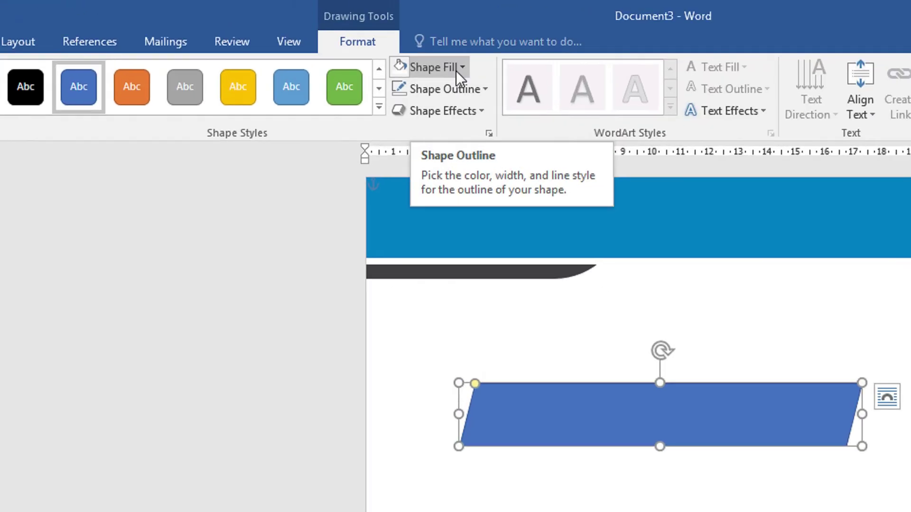
pyautogui.click(417, 56)
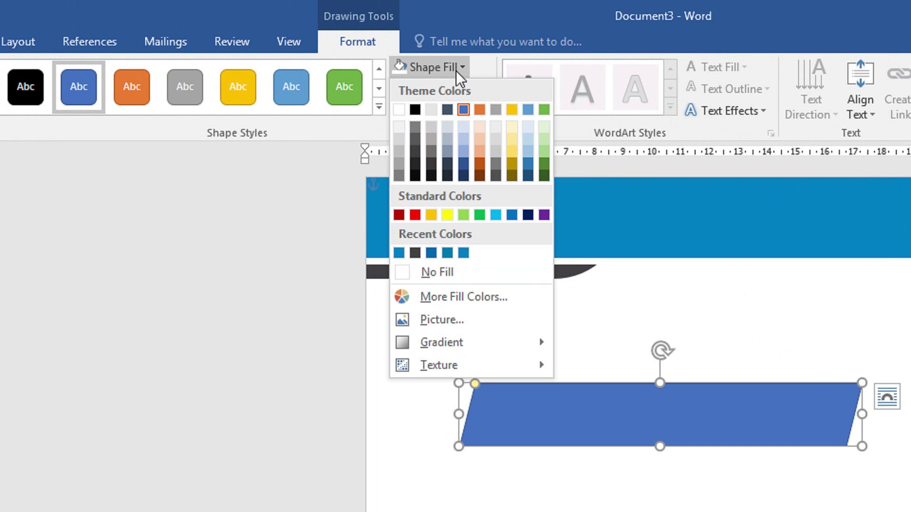
# - Enter custom fill colour Red 0, Green 102, Blue 174, checking values against the palette image
pyautogui.click(446, 299)
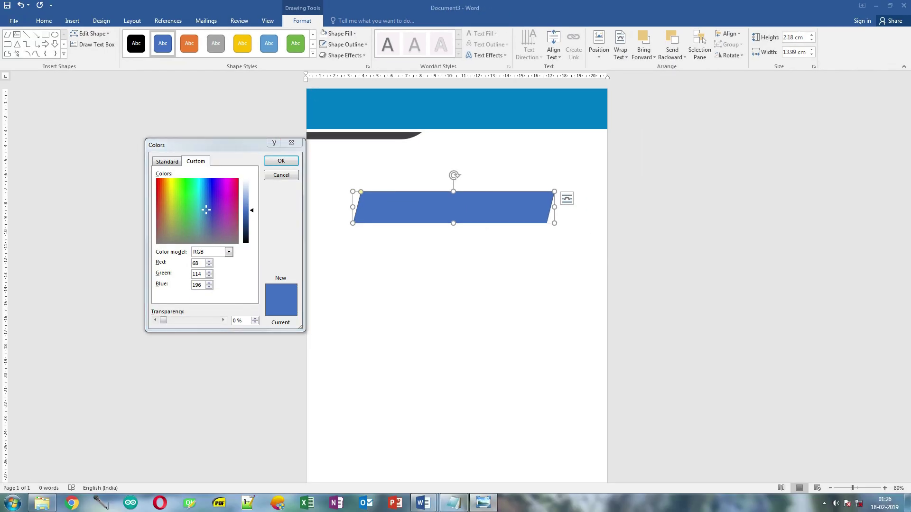
pyautogui.hotkey('alt', 'Tab')
pyautogui.moveTo(732, 107); pyautogui.dragTo(478, 107)
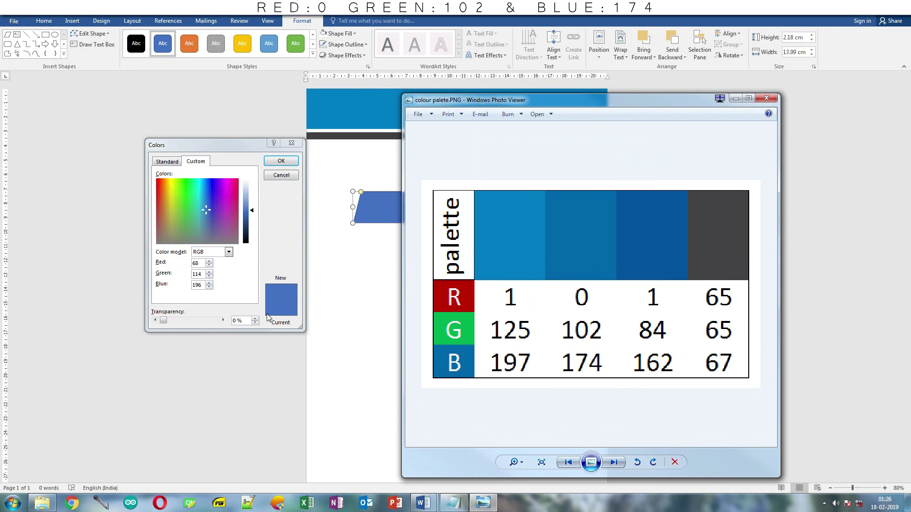
pyautogui.click(201, 266)
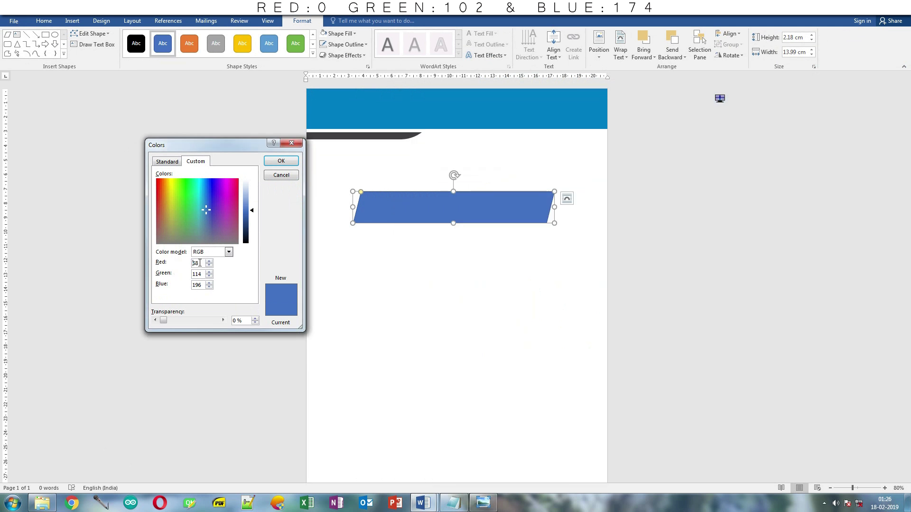
pyautogui.write('0')
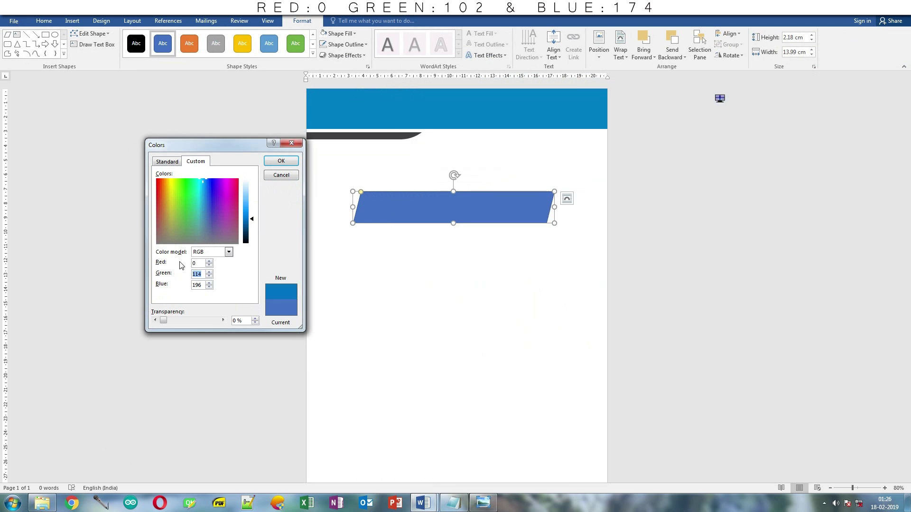
pyautogui.write('102')
pyautogui.click(483, 504)
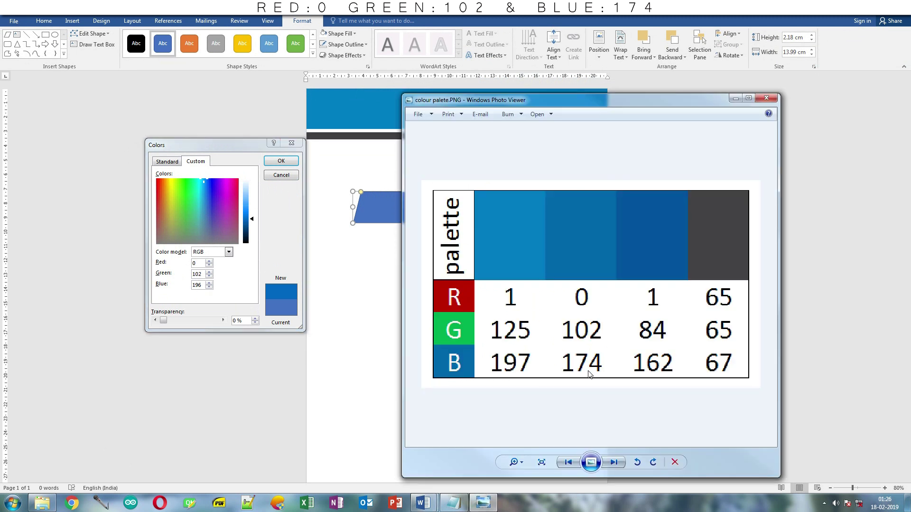
pyautogui.click(200, 287)
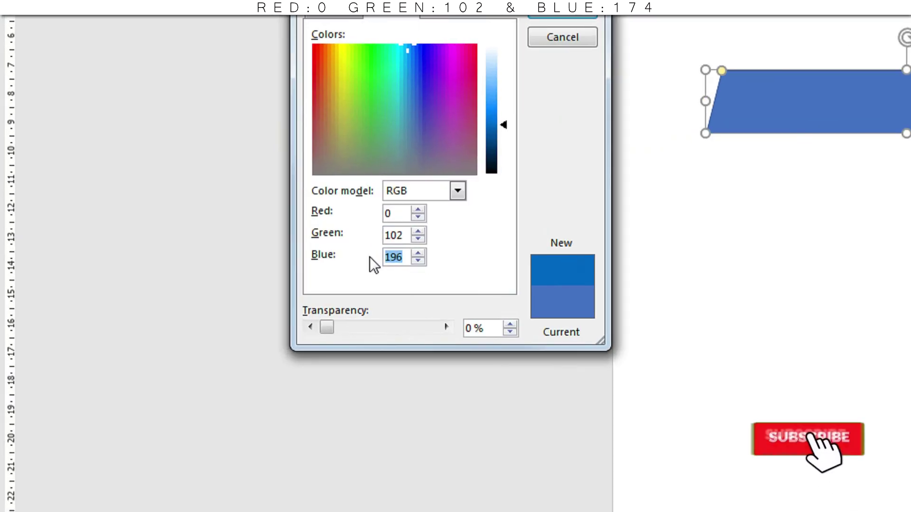
pyautogui.write('175')
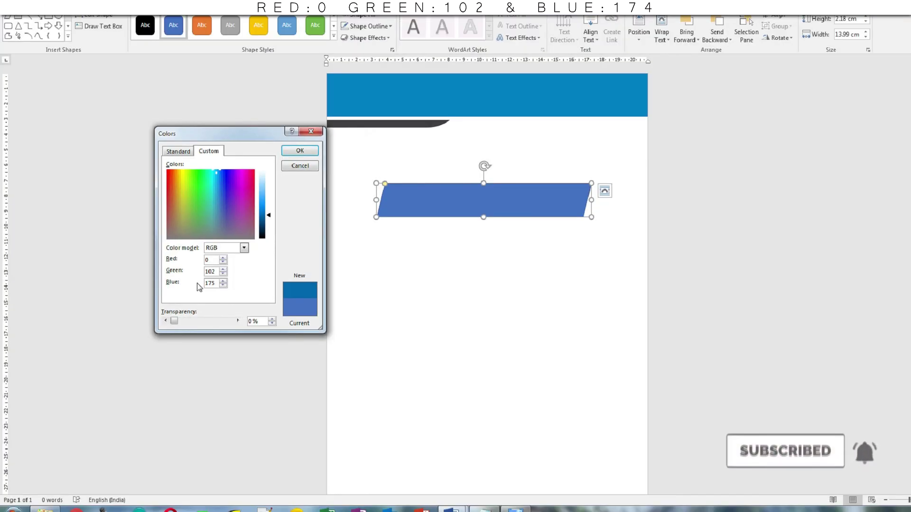
pyautogui.click(508, 511)
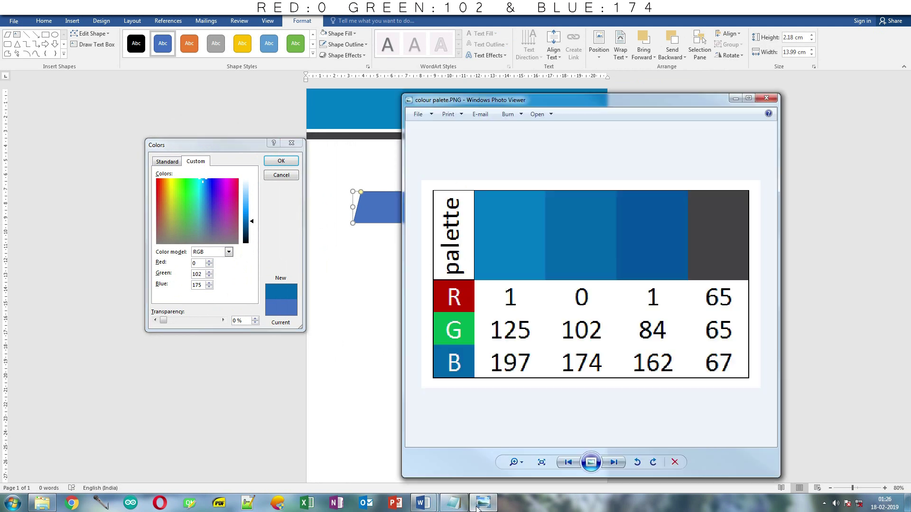
pyautogui.click(202, 285)
pyautogui.press('BackSpace')
pyautogui.write('4')
pyautogui.moveTo(240, 144); pyautogui.dragTo(420, 155)
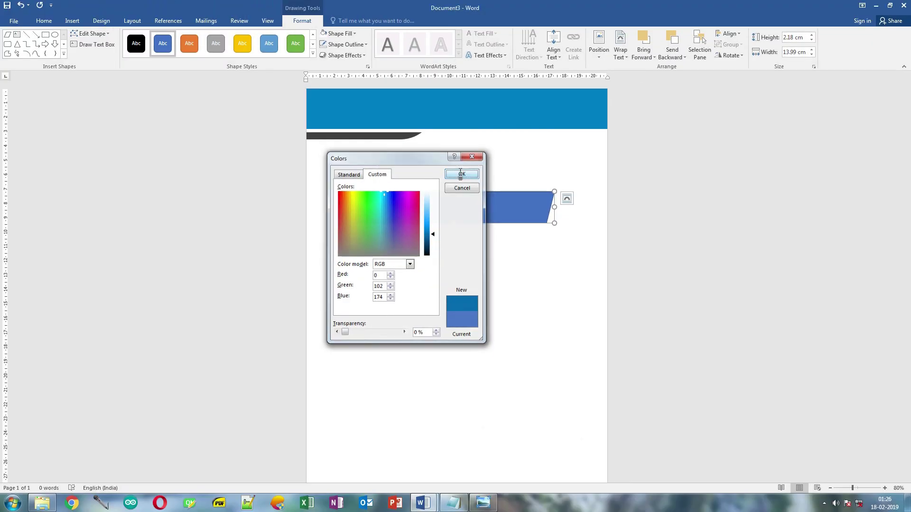
# - Apply the custom blue and fit the parallelogram over the banner's right end, full height, wider slant
pyautogui.click(567, 43)
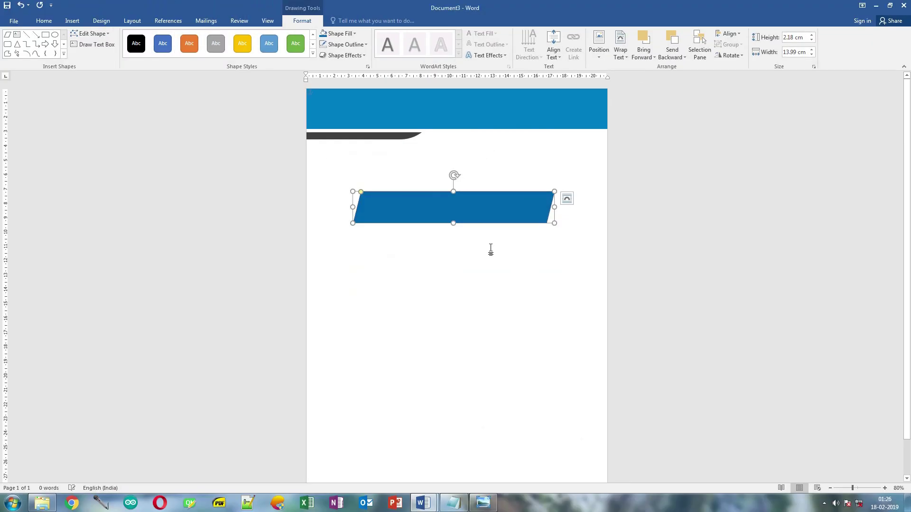
pyautogui.moveTo(456, 218); pyautogui.dragTo(534, 119)
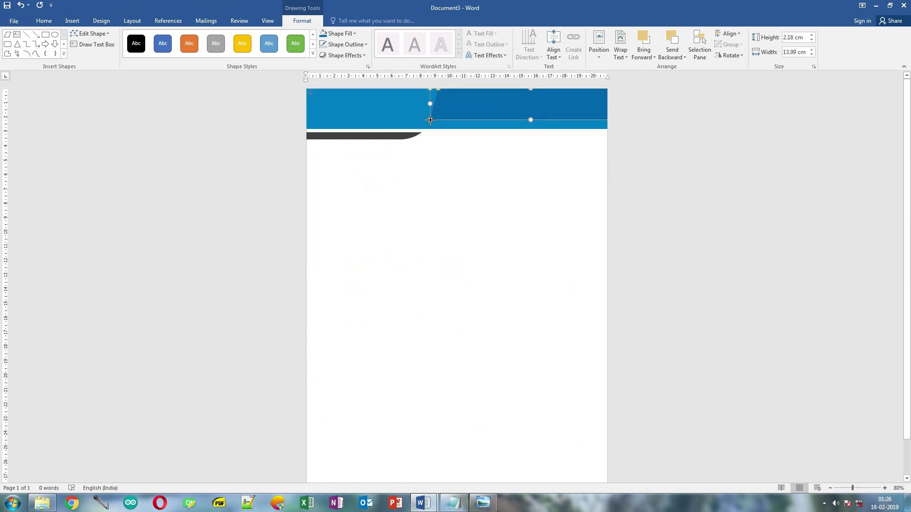
pyautogui.moveTo(430, 120); pyautogui.dragTo(531, 109)
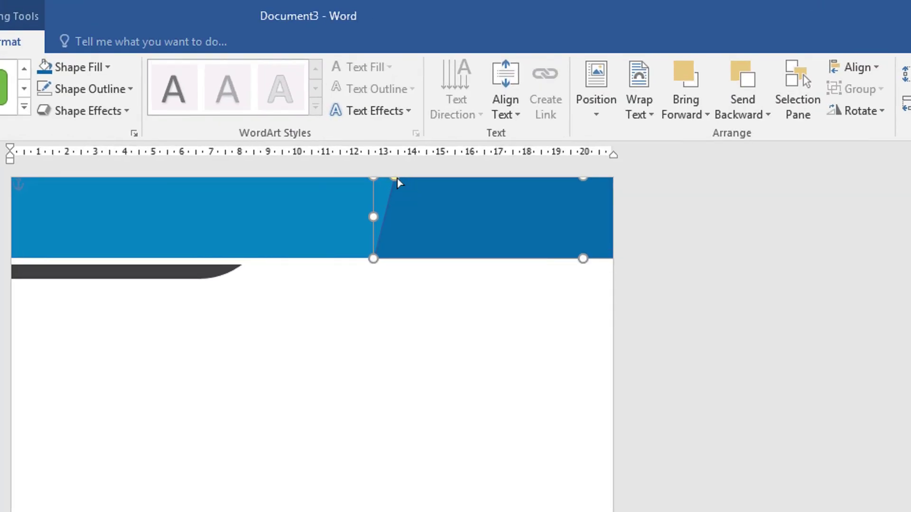
pyautogui.moveTo(397, 179); pyautogui.dragTo(417, 180)
pyautogui.moveTo(456, 228); pyautogui.dragTo(456, 265)
pyautogui.moveTo(419, 230); pyautogui.dragTo(444, 233)
pyautogui.moveTo(466, 297); pyautogui.dragTo(466, 240)
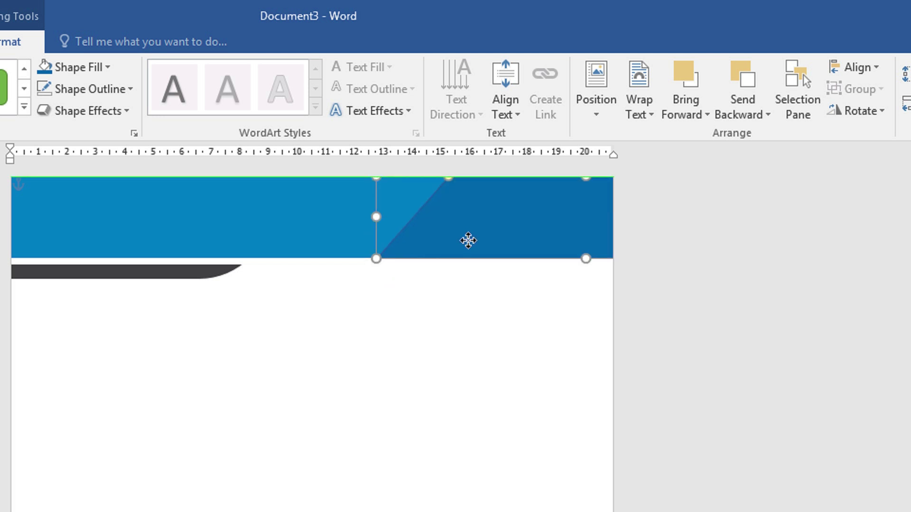
pyautogui.click(460, 311)
# - Remove the header parallelogram's outline with No Outline
pyautogui.click(484, 256)
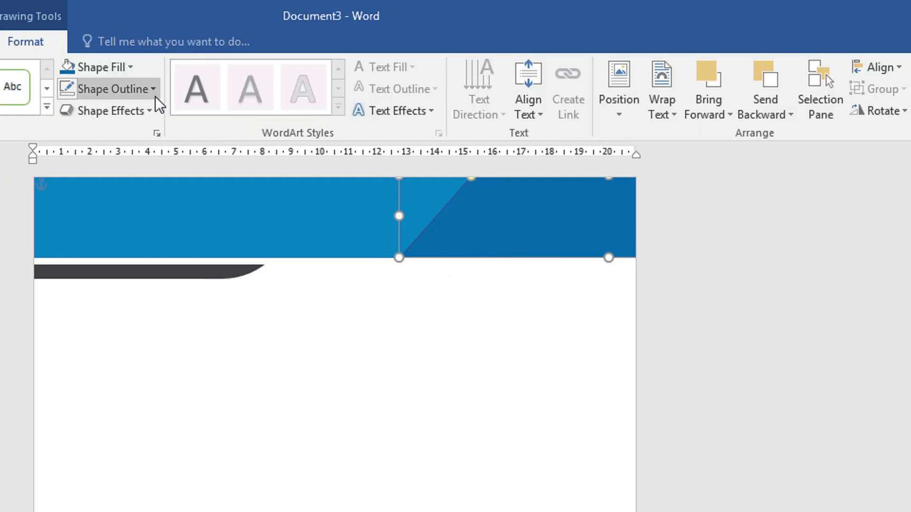
pyautogui.click(130, 90)
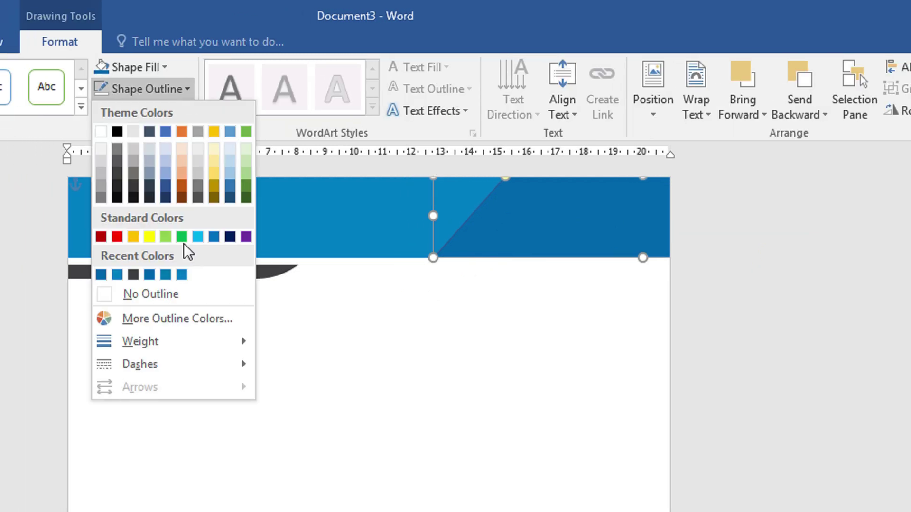
pyautogui.click(173, 295)
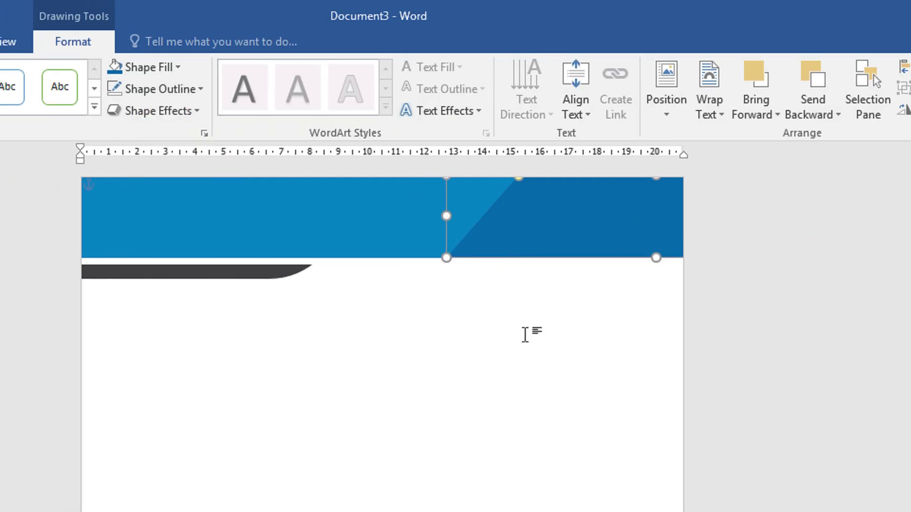
pyautogui.click(513, 333)
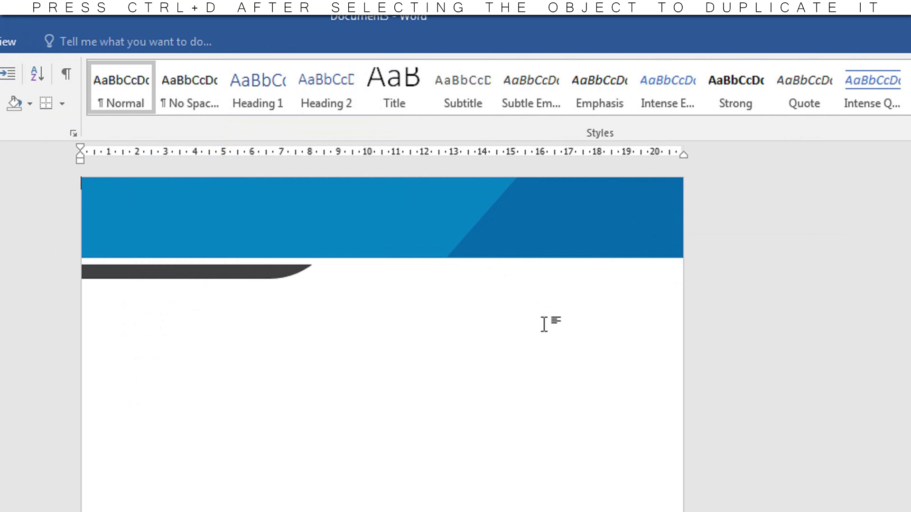
# - Ctrl-drag a copy of the parallelogram to just below the header at the right edge
pyautogui.click(548, 237)
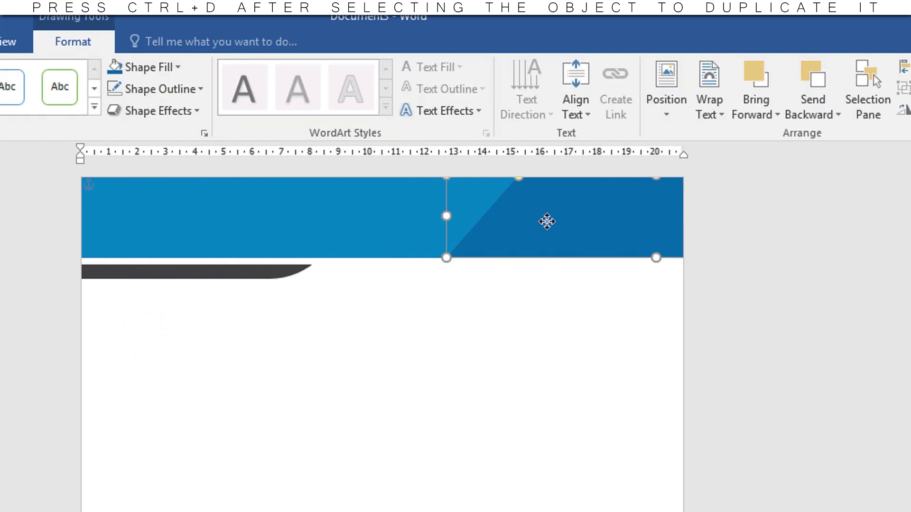
pyautogui.moveTo(545, 220); pyautogui.dragTo(554, 335)
pyautogui.click(356, 384)
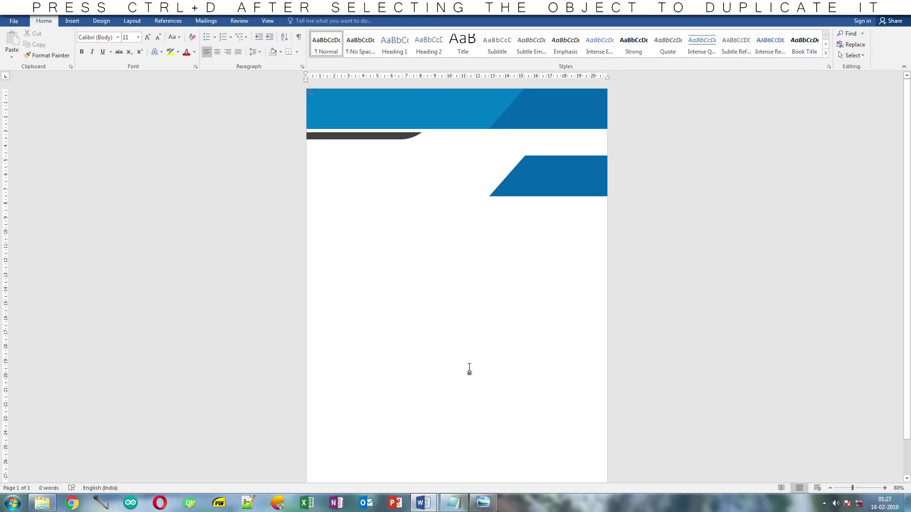
# - Select the lower parallelogram copy and open its custom fill colour picker beside the palette image
pyautogui.click(483, 503)
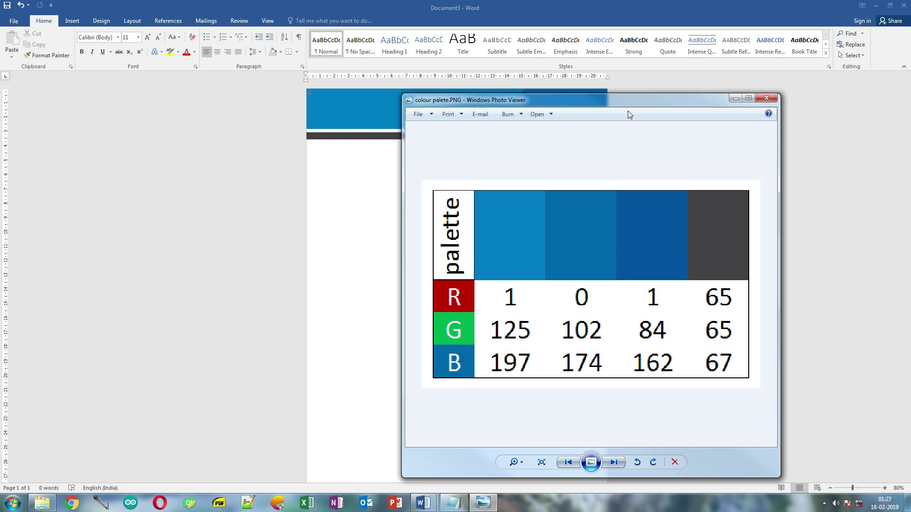
pyautogui.moveTo(628, 111); pyautogui.dragTo(193, 106)
pyautogui.click(332, 105)
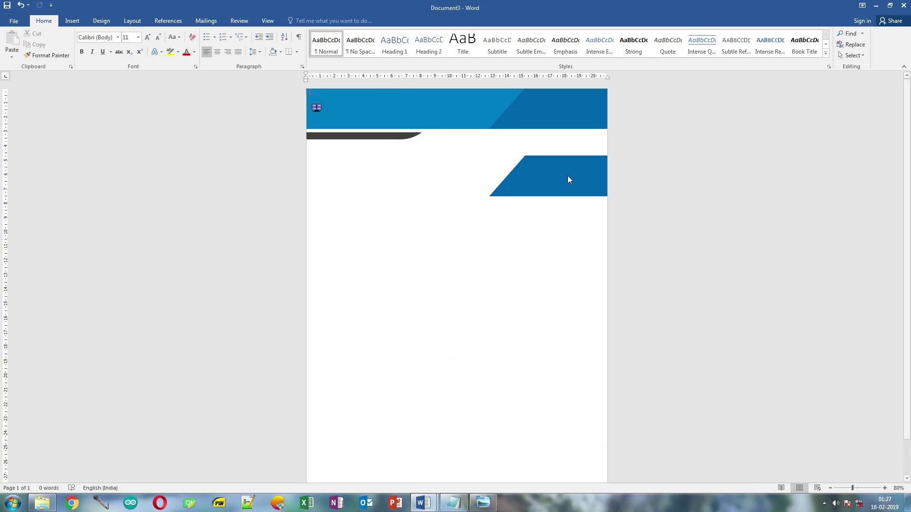
pyautogui.click(568, 177)
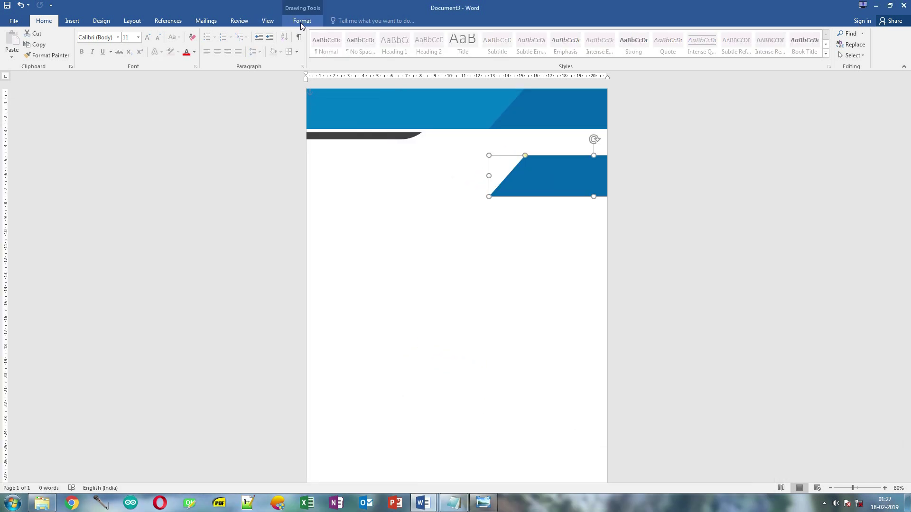
pyautogui.click(302, 21)
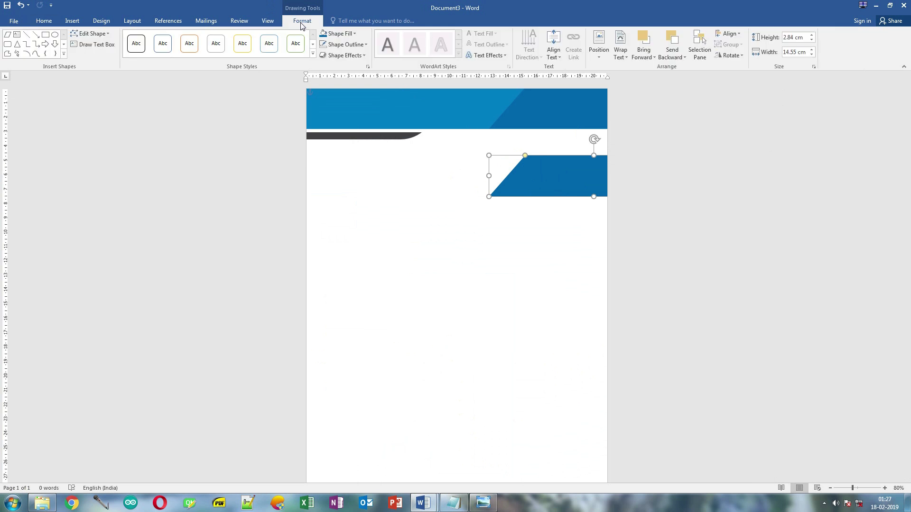
pyautogui.click(346, 33)
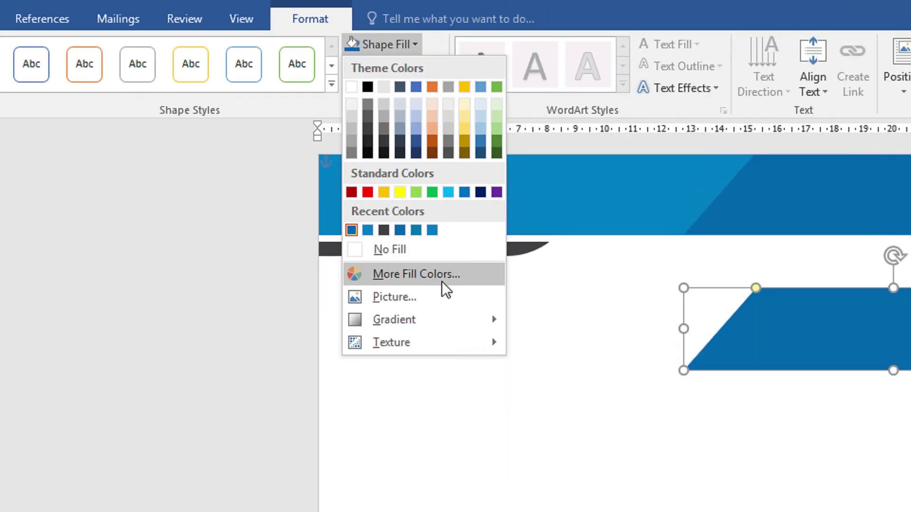
pyautogui.click(364, 148)
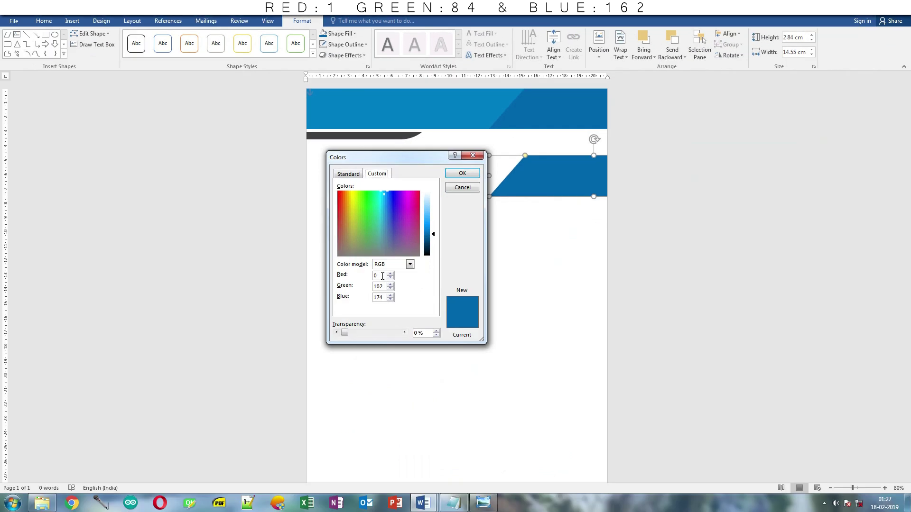
# - Enter Red 1, Green 84, Blue 162 from the palette and apply the fill
pyautogui.click(381, 275)
pyautogui.press('Tab')
pyautogui.click(483, 503)
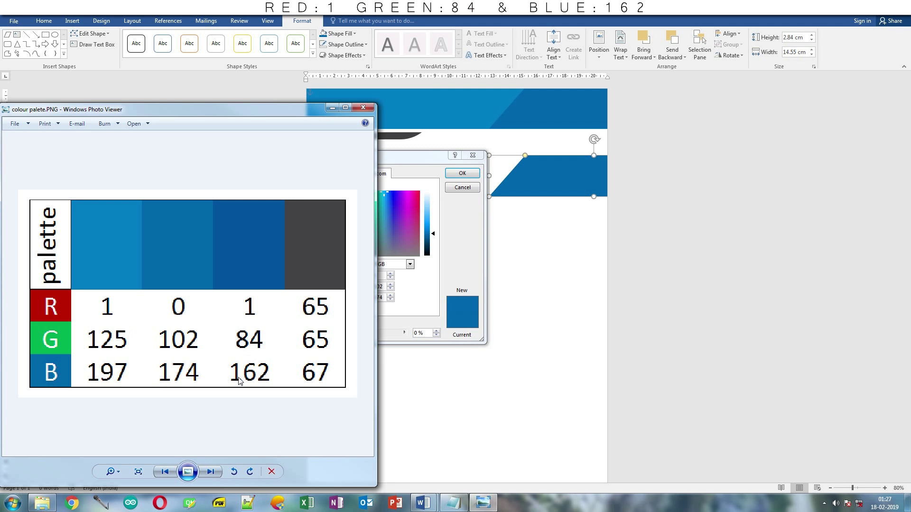
pyautogui.click(386, 286)
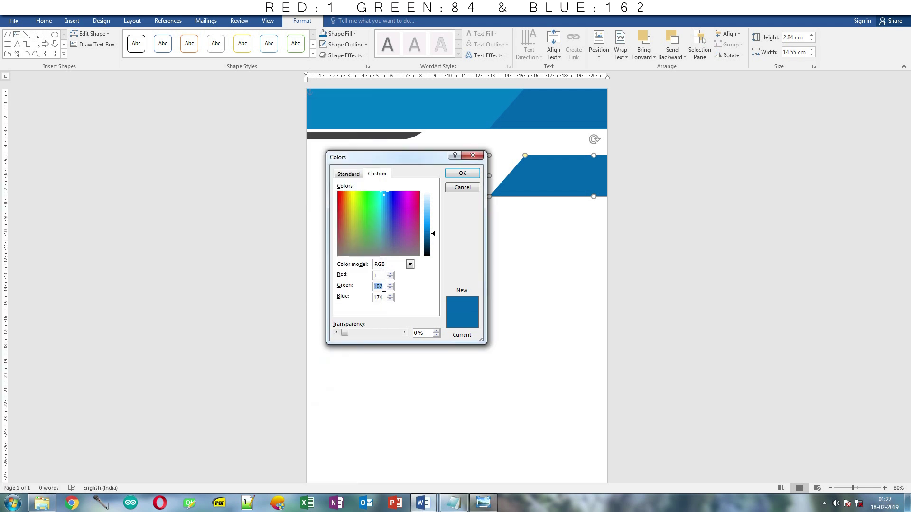
pyautogui.write('84')
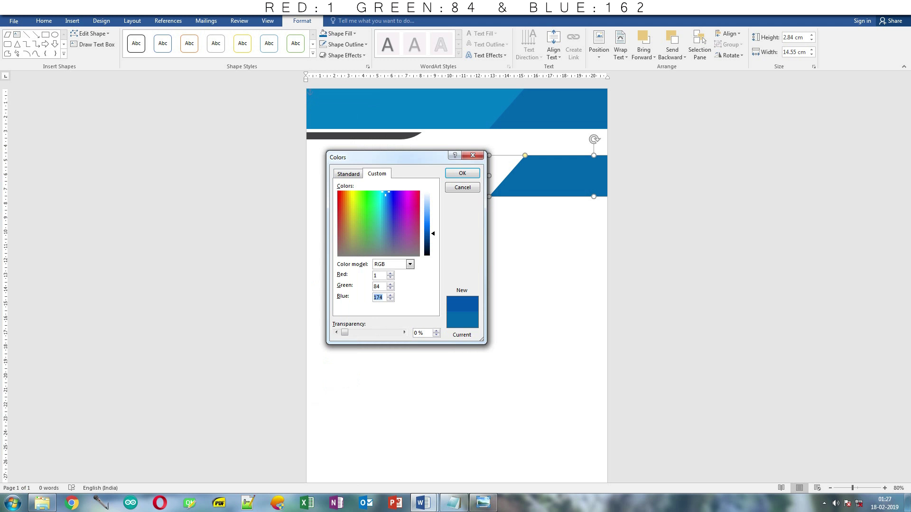
pyautogui.write('162')
pyautogui.click(483, 504)
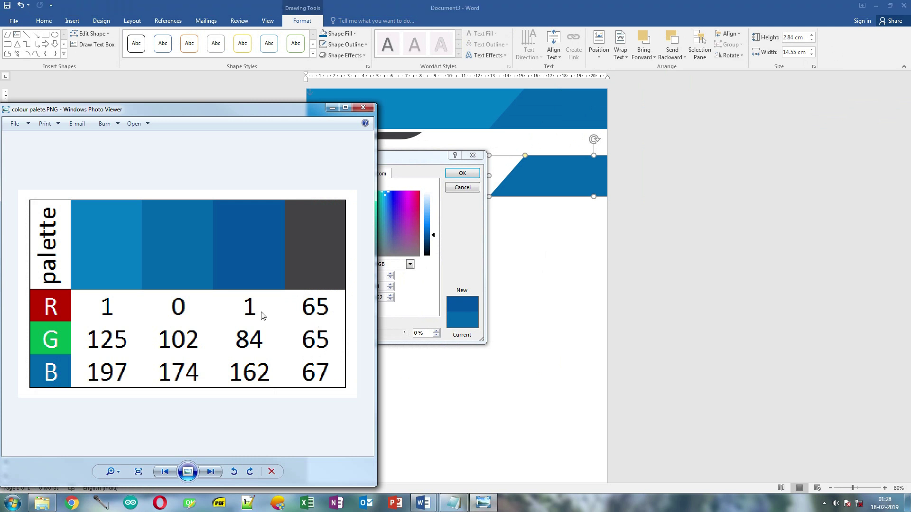
pyautogui.moveTo(308, 110); pyautogui.dragTo(286, 88)
pyautogui.click(455, 174)
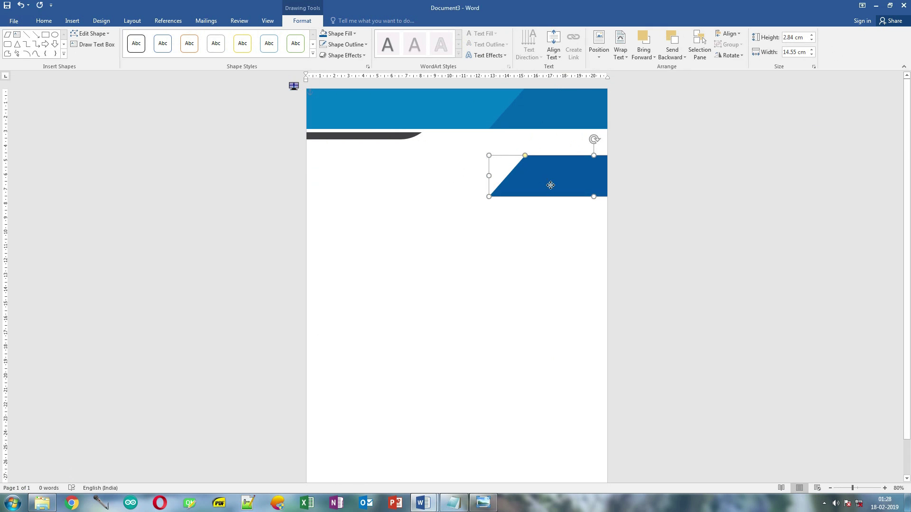
# - Move the dark blue parallelogram into the header's right end
pyautogui.moveTo(547, 185); pyautogui.dragTo(585, 112)
pyautogui.click(565, 175)
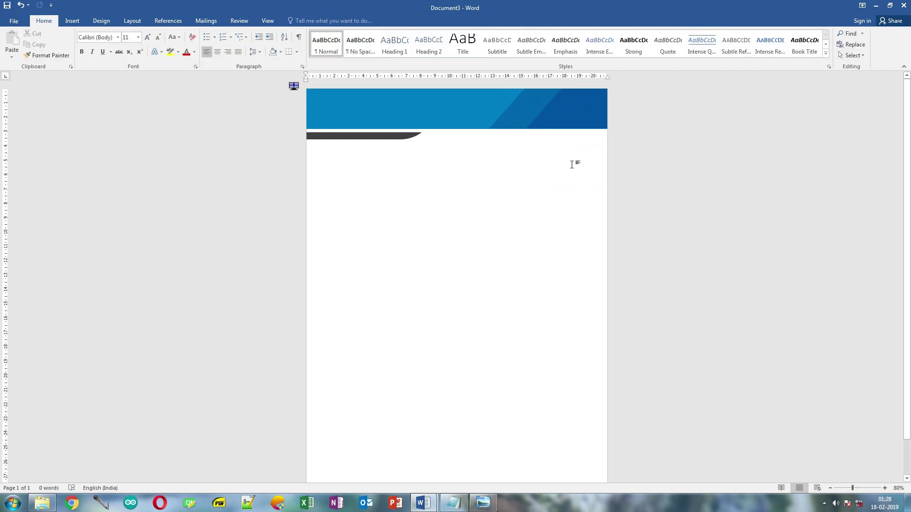
pyautogui.scroll(10, 565, 130)
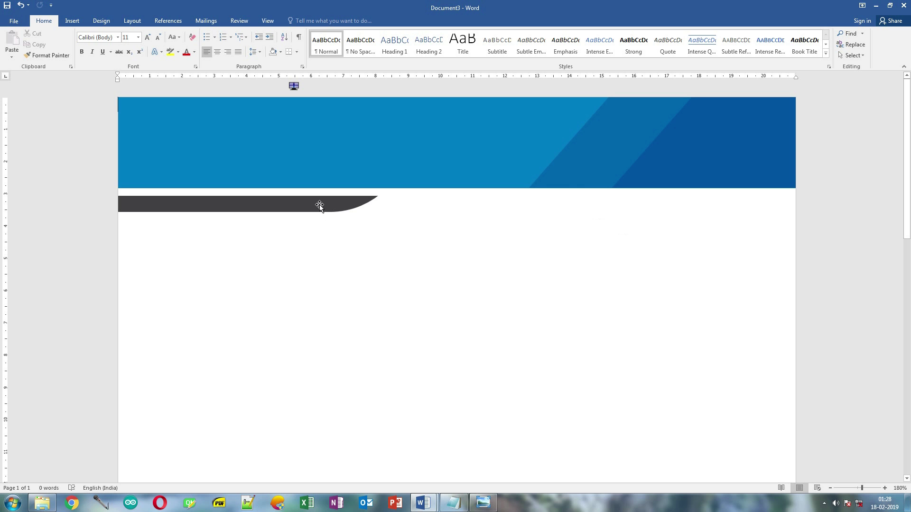
# - Nudge the dark curve left and pull the white strip's bottom edge over it
pyautogui.click(326, 206)
pyautogui.moveTo(325, 205); pyautogui.dragTo(315, 207)
pyautogui.click(315, 195)
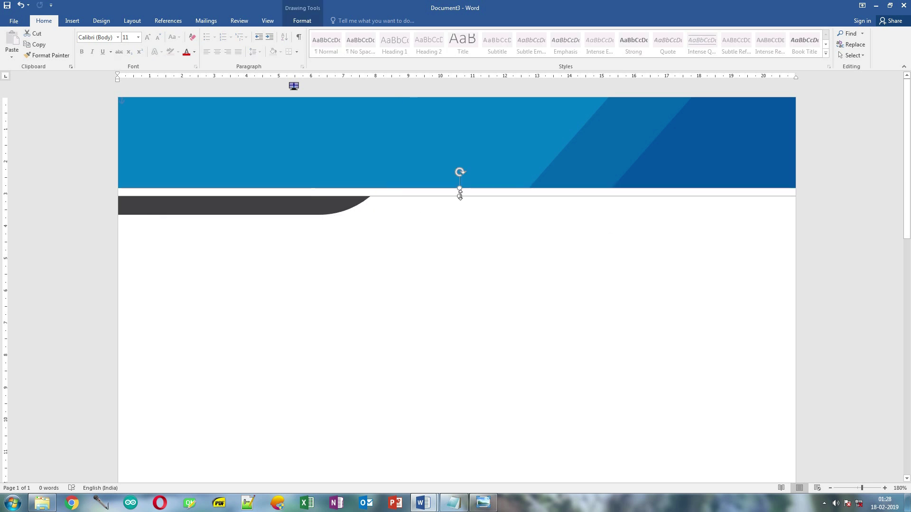
pyautogui.moveTo(458, 195); pyautogui.dragTo(459, 193)
# - Shift the dark curve left, then group both diagonals, the light-blue shape, white strip and curve
pyautogui.moveTo(317, 212); pyautogui.dragTo(268, 205)
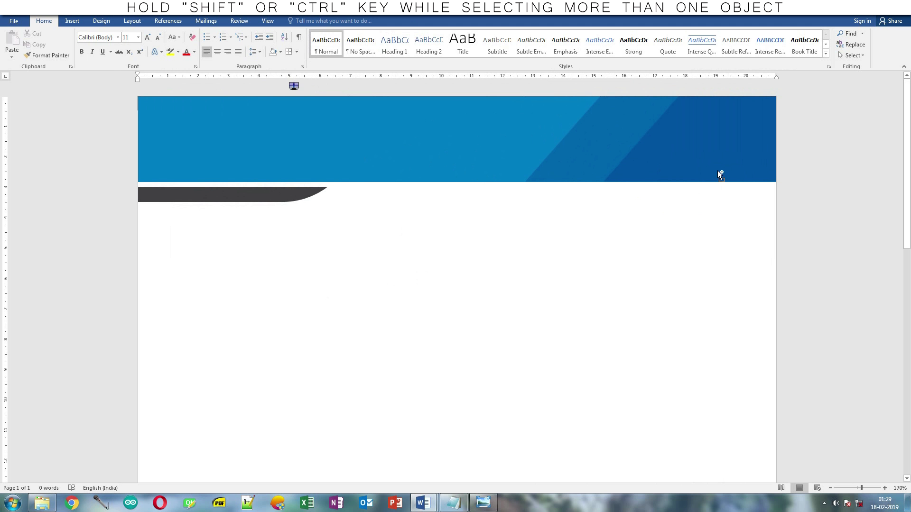
pyautogui.click(612, 171)
pyautogui.keyDown('shift'); pyautogui.click(586, 150); pyautogui.keyUp('shift')
pyautogui.keyDown('shift'); pyautogui.click(422, 129); pyautogui.keyUp('shift')
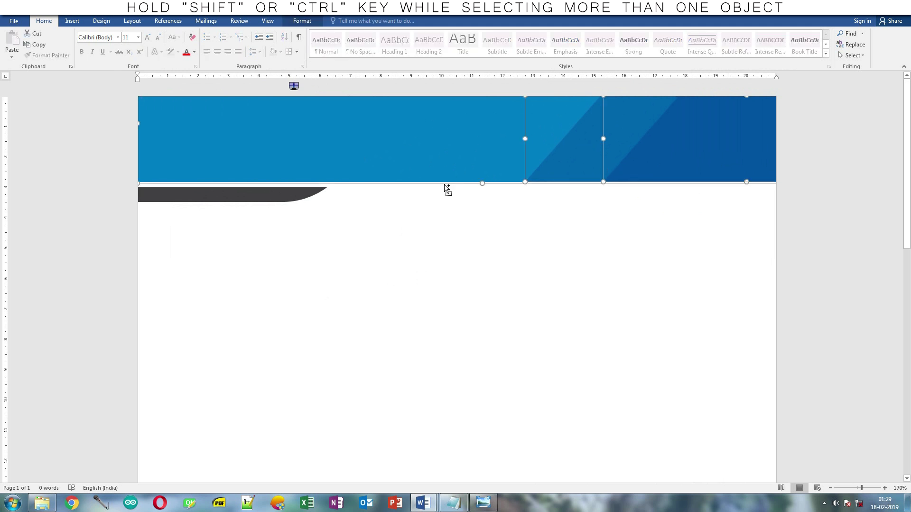
pyautogui.keyDown('shift'); pyautogui.click(439, 188); pyautogui.keyUp('shift')
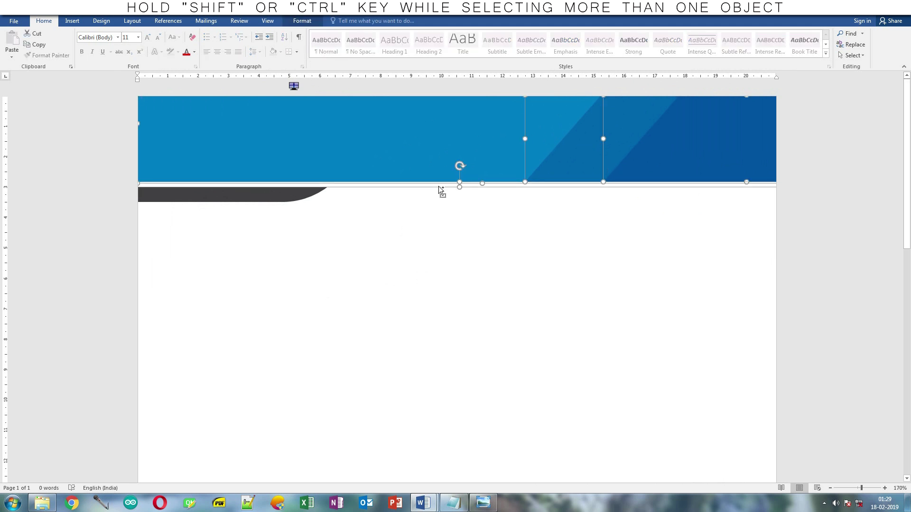
pyautogui.keyDown('shift'); pyautogui.click(301, 196); pyautogui.keyUp('shift')
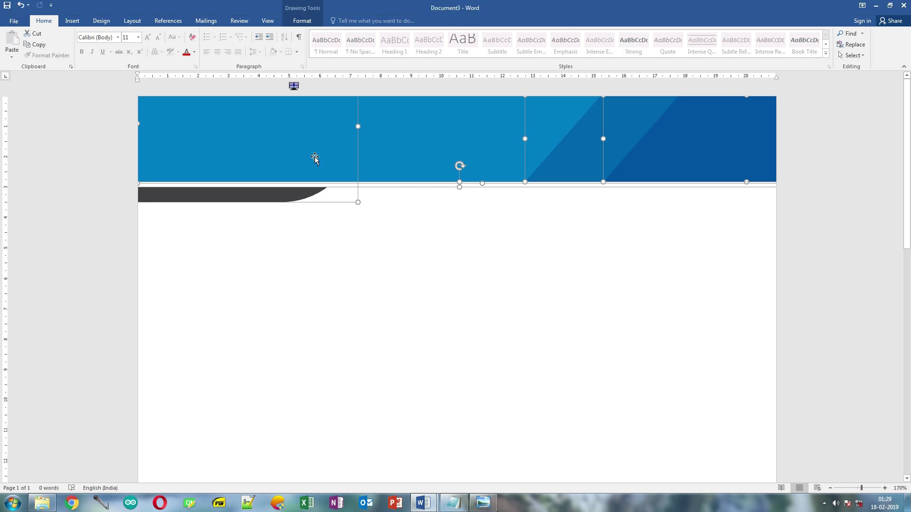
pyautogui.rightClick(442, 137)
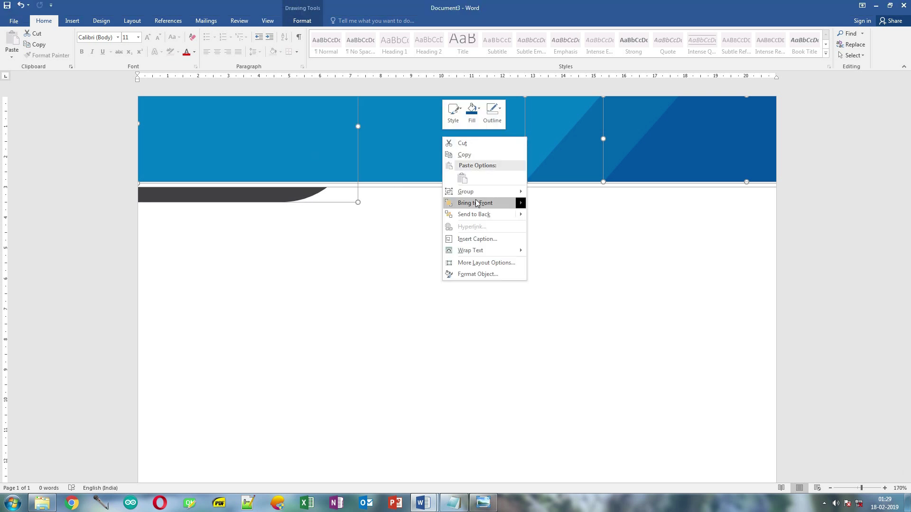
pyautogui.moveTo(479, 192)
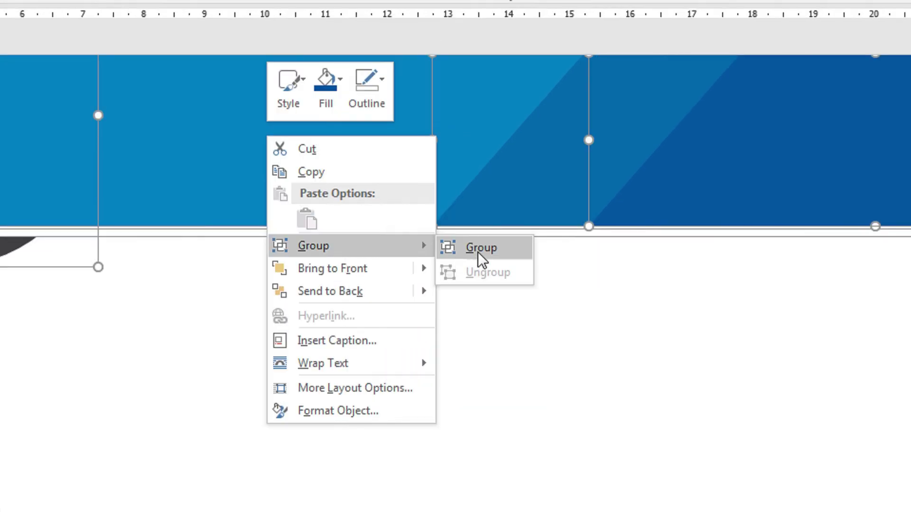
pyautogui.click(477, 251)
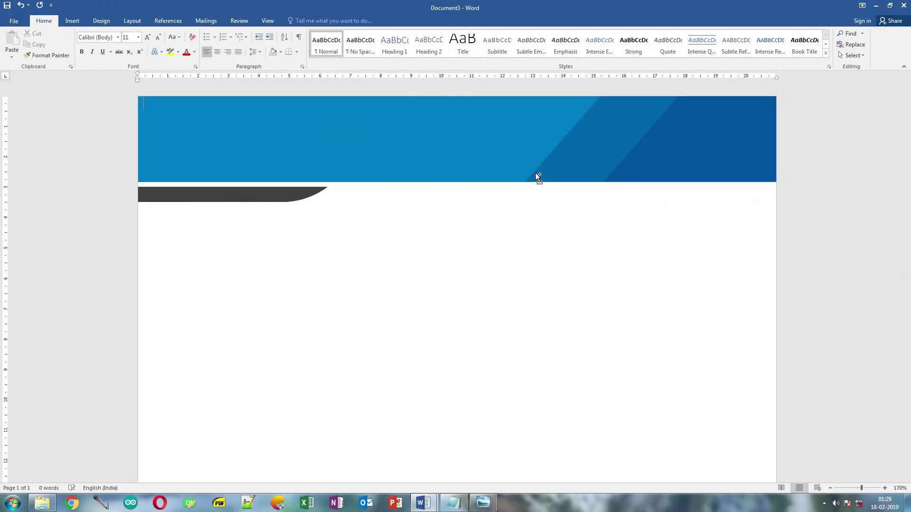
# - Nudge the dark blue diagonal slightly right with the arrow key
pyautogui.keyDown('ctrl'); pyautogui.scroll(-4, 455, 223); pyautogui.keyUp('ctrl')
pyautogui.keyDown('ctrl'); pyautogui.scroll(-2, 592, 263); pyautogui.keyUp('ctrl')
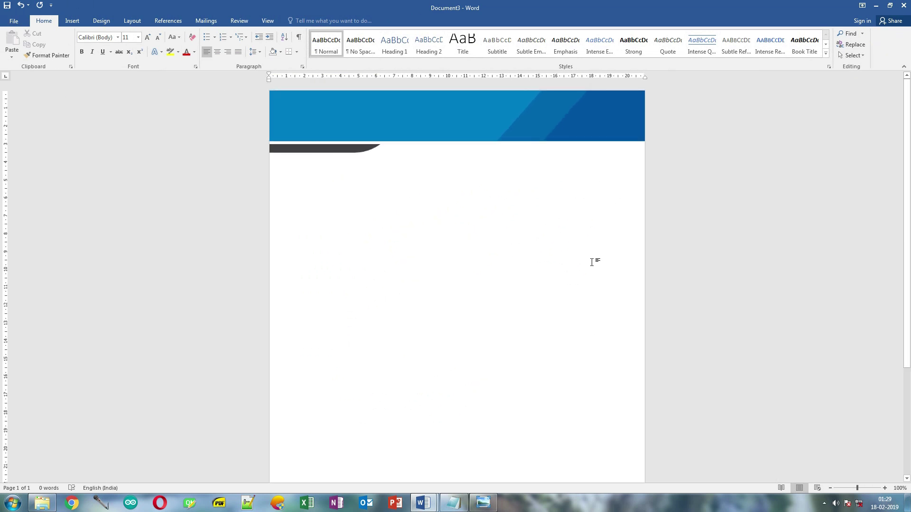
pyautogui.click(571, 124)
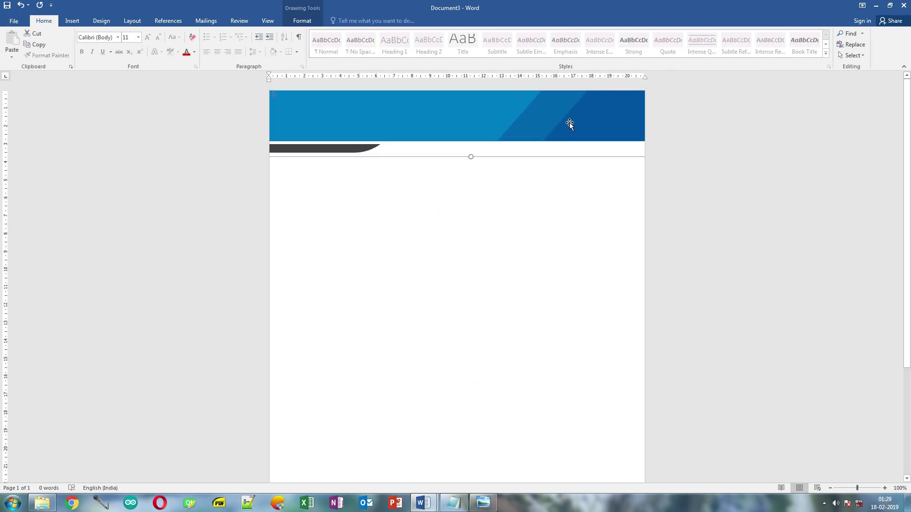
pyautogui.hotkey('ctrl', 'z')
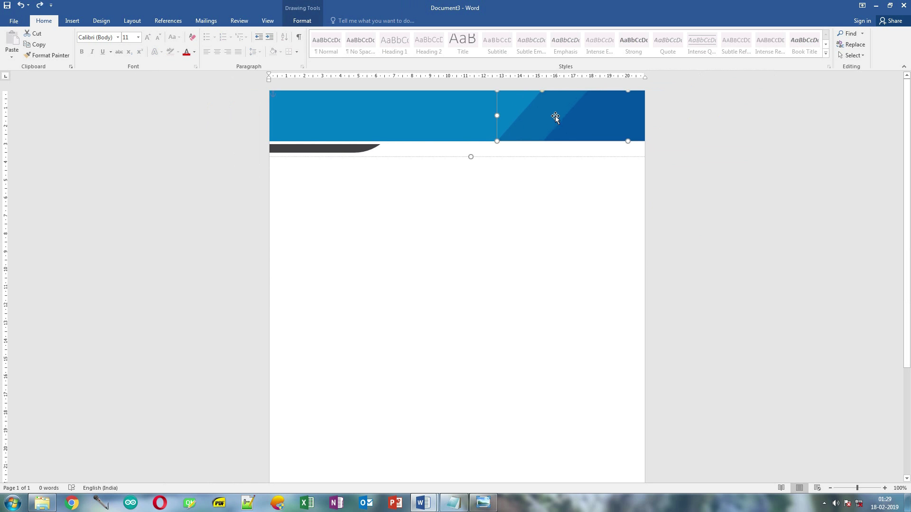
pyautogui.press('Right')
pyautogui.press('Right')
pyautogui.press('Right')
pyautogui.press('Right')
pyautogui.press('Right')
pyautogui.press('Right')
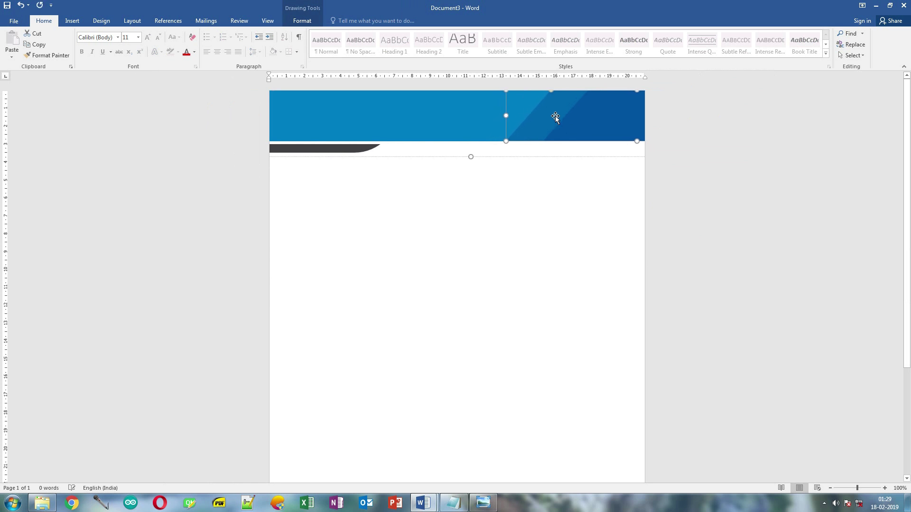
pyautogui.press('Escape')
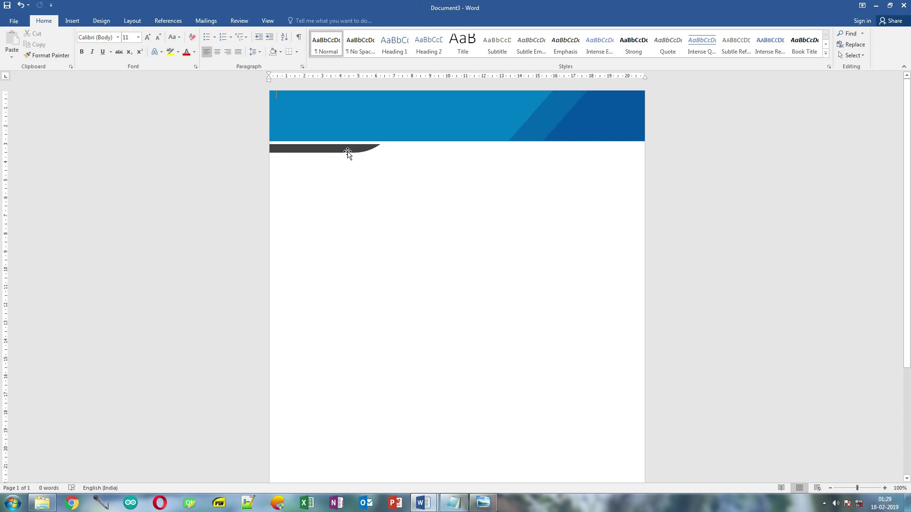
# - Duplicate the dark curve with Ctrl+D, then drag a copy of the header group to mid-page
pyautogui.click(348, 151)
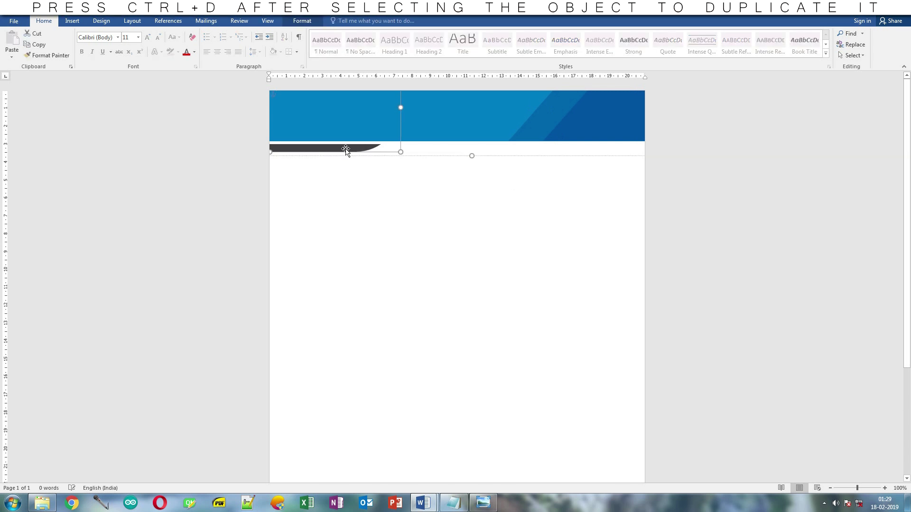
pyautogui.hotkey('ctrl', 'd')
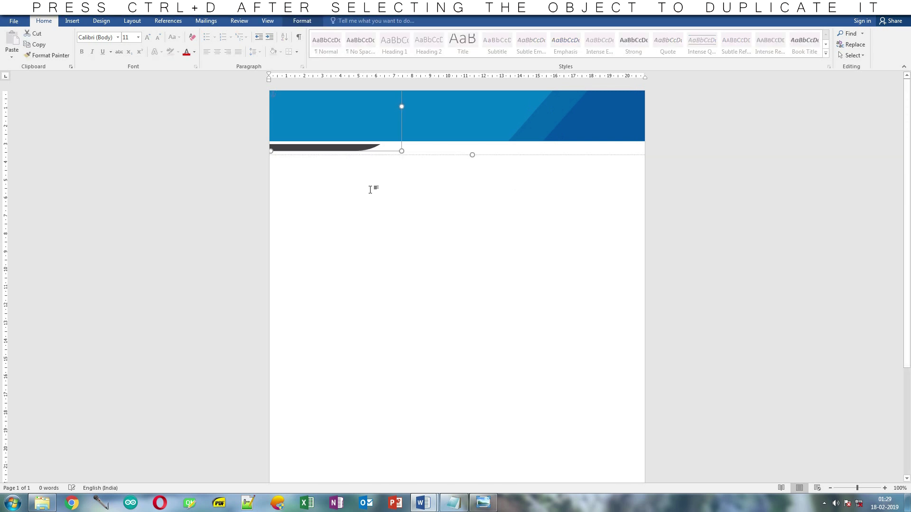
pyautogui.click(427, 248)
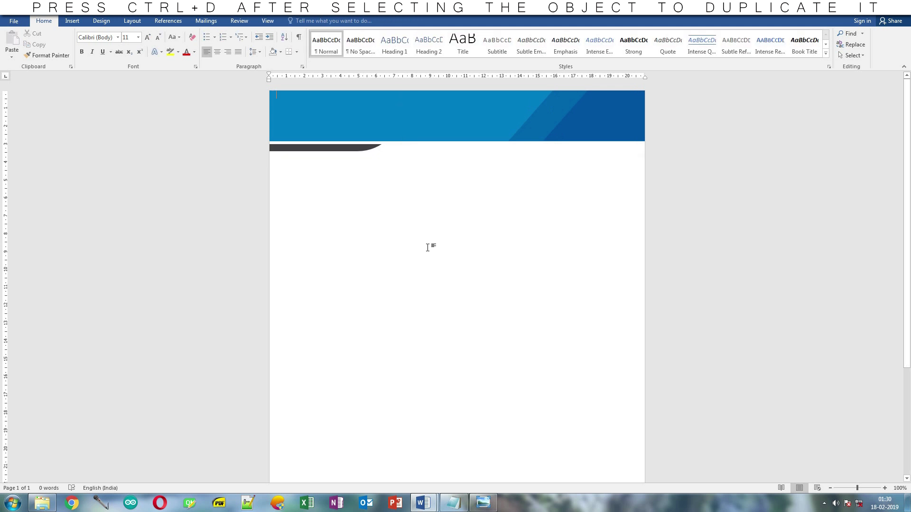
pyautogui.click(455, 122)
pyautogui.moveTo(455, 121); pyautogui.dragTo(465, 288)
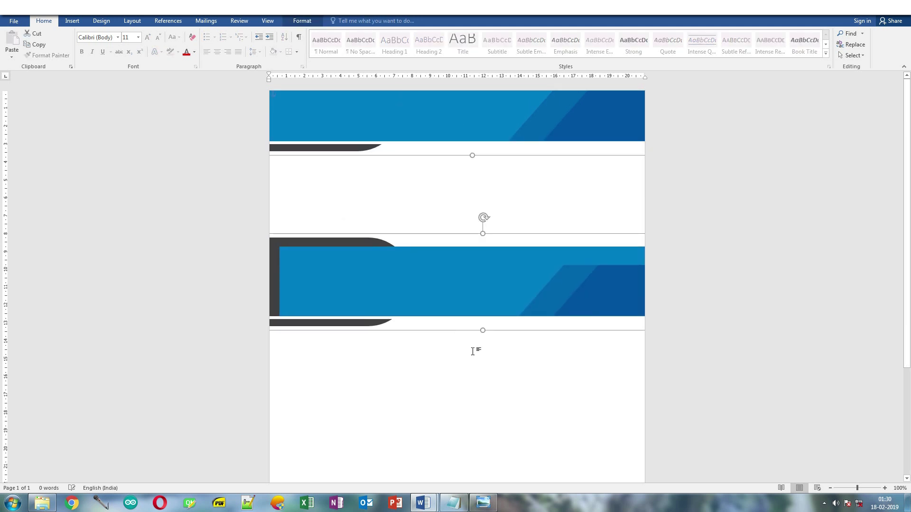
# - Rotate the copied banner 180° with two Rotate Right 90° turns
pyautogui.click(304, 22)
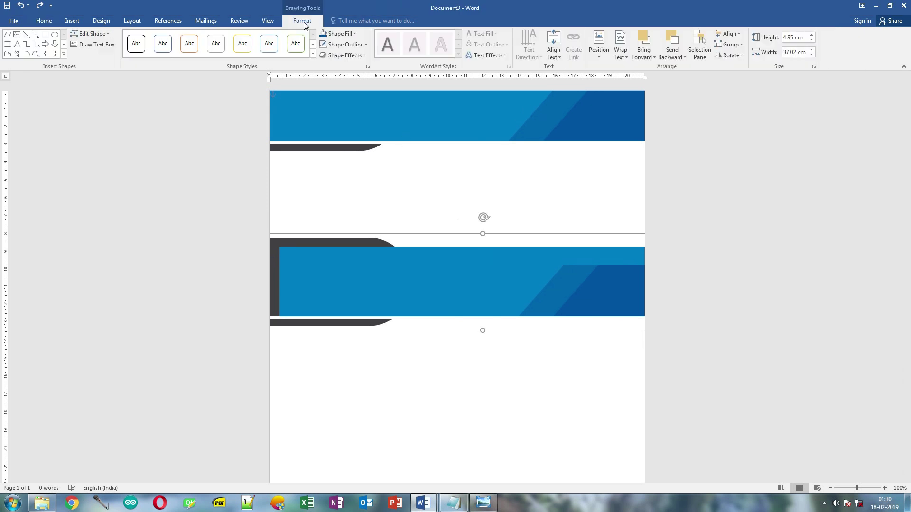
pyautogui.click(739, 58)
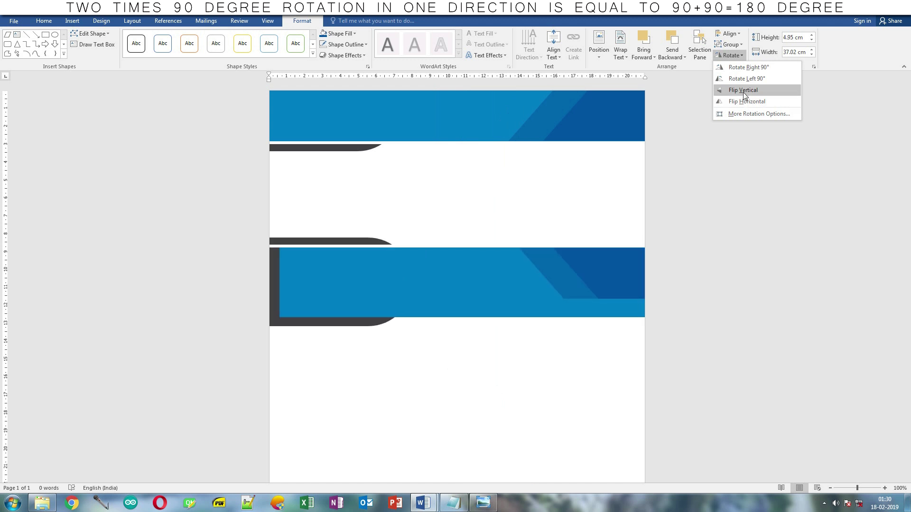
pyautogui.click(745, 70)
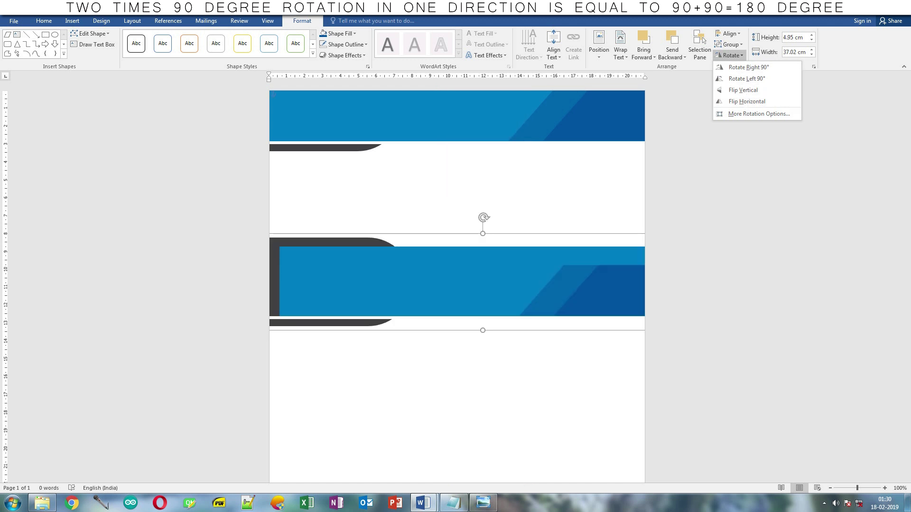
pyautogui.click(749, 67)
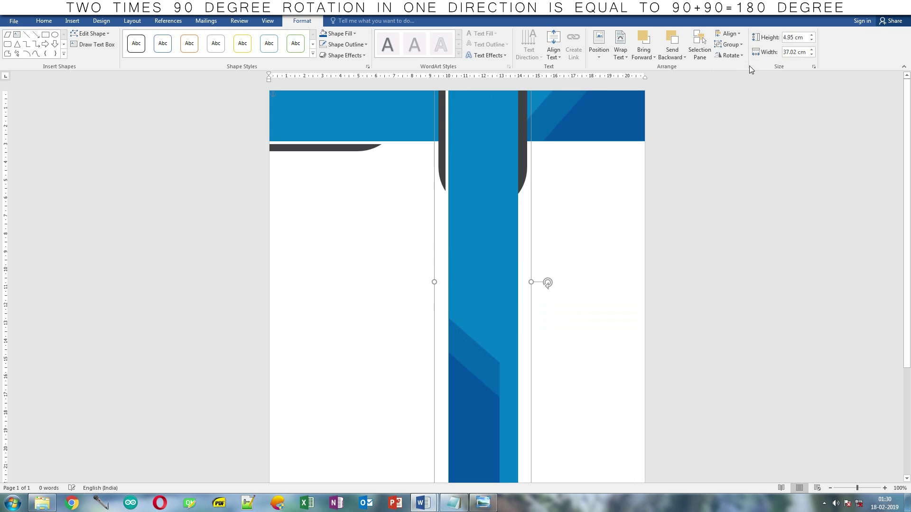
pyautogui.click(733, 55)
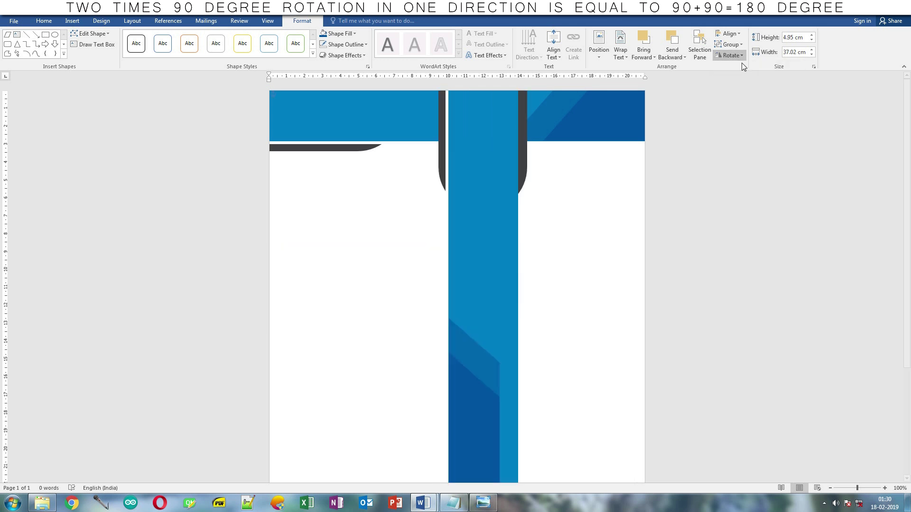
pyautogui.click(741, 68)
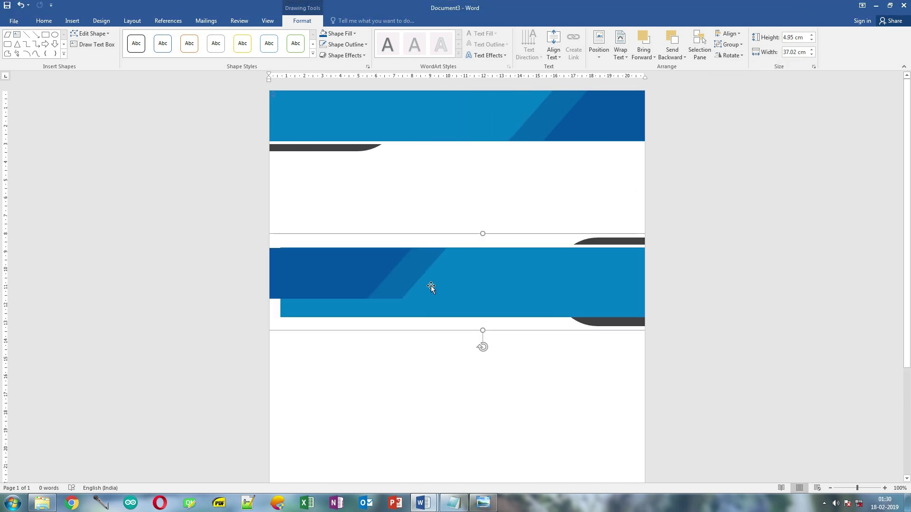
# - Move the flipped banner to the page bottom and align both banners flush with the page edges
pyautogui.moveTo(483, 263); pyautogui.dragTo(468, 363)
pyautogui.scroll(-5, 469, 279)
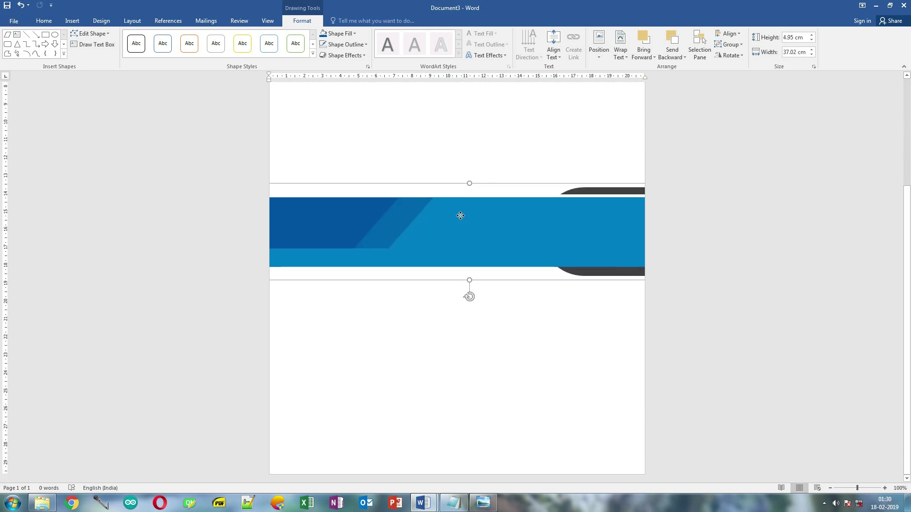
pyautogui.moveTo(460, 213); pyautogui.dragTo(440, 442)
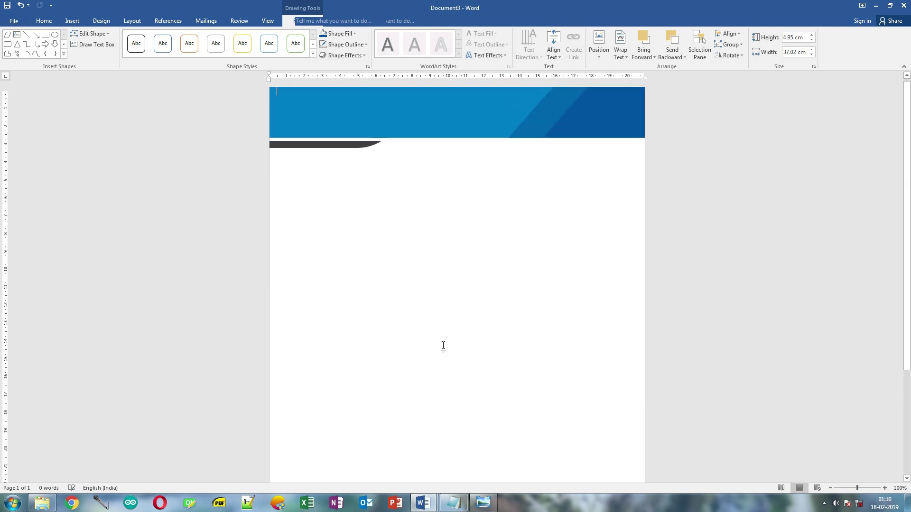
pyautogui.click(443, 348)
pyautogui.scroll(5, 443, 346)
pyautogui.scroll(-3, 503, 232)
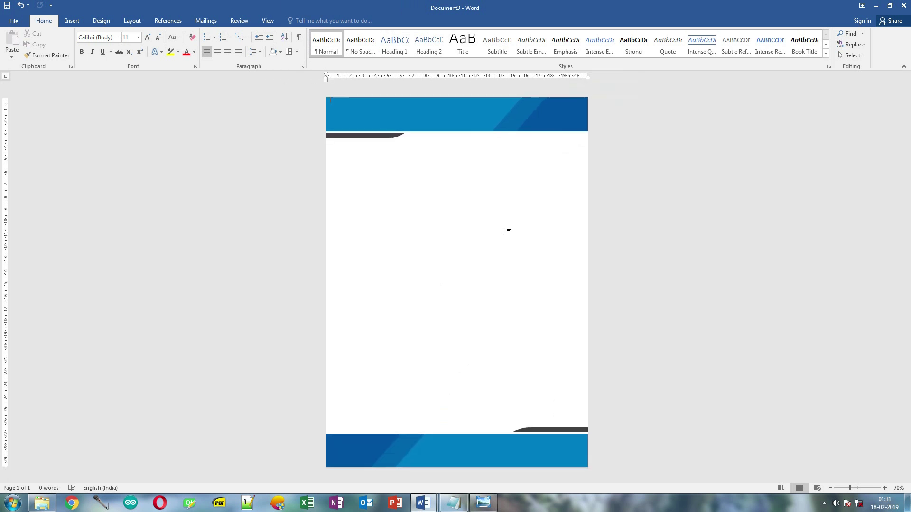
pyautogui.moveTo(480, 447); pyautogui.dragTo(480, 448)
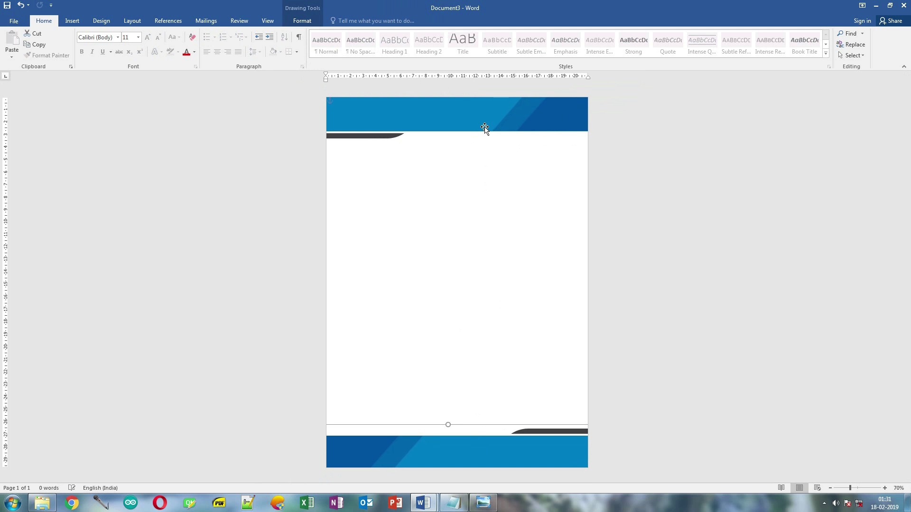
pyautogui.moveTo(484, 129); pyautogui.dragTo(485, 124)
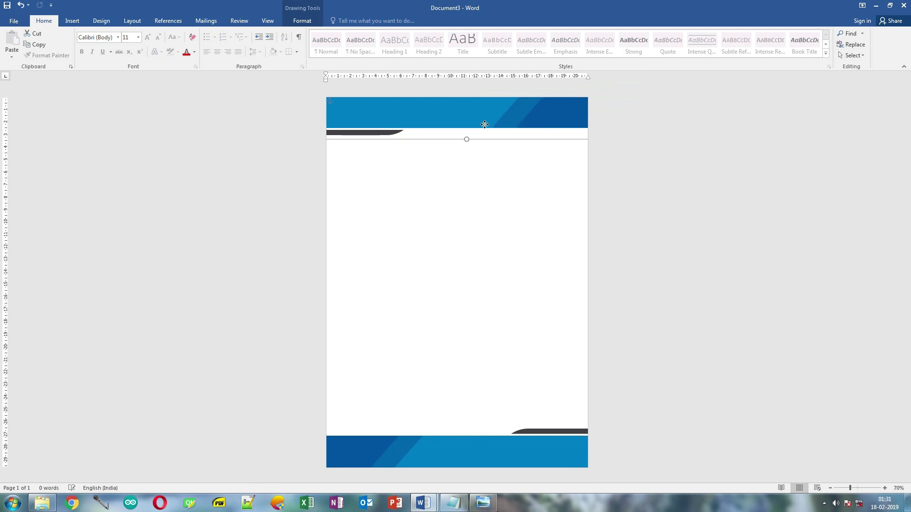
pyautogui.click(477, 231)
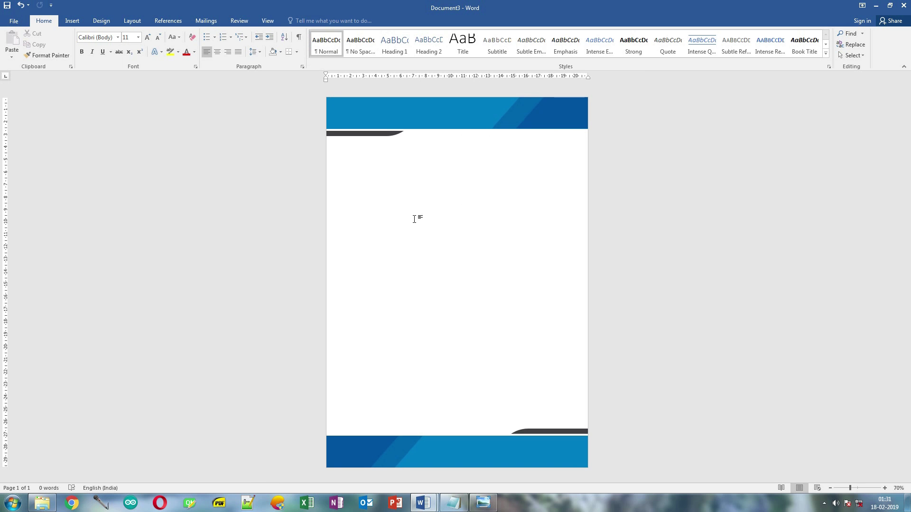
# - Add a text box reading 'COMPANY NAME' at 16 pt, placed under the header's right side
pyautogui.click(73, 22)
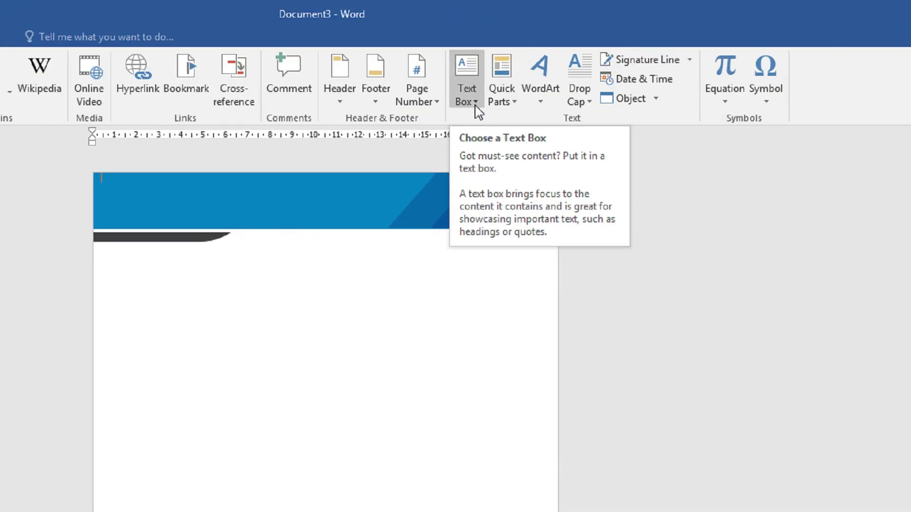
pyautogui.click(541, 58)
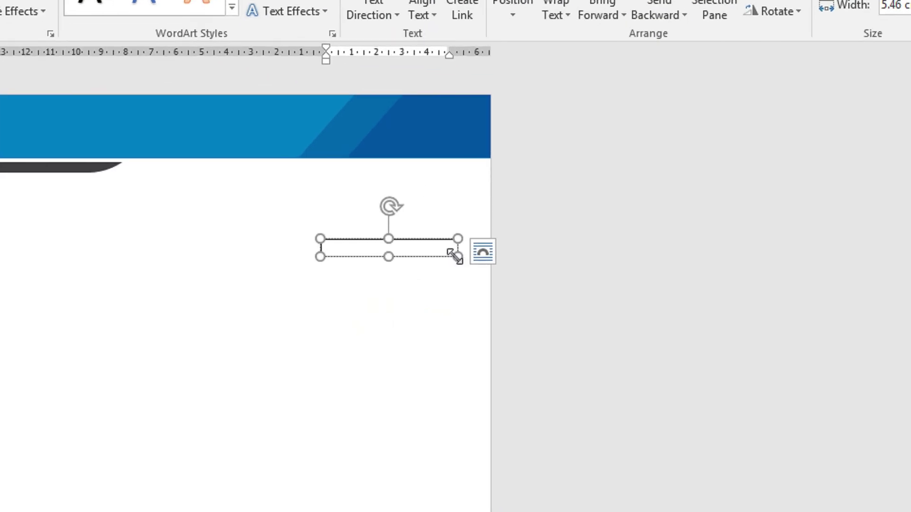
pyautogui.write('COMPANY NAME')
pyautogui.hotkey('ctrl', 'a')
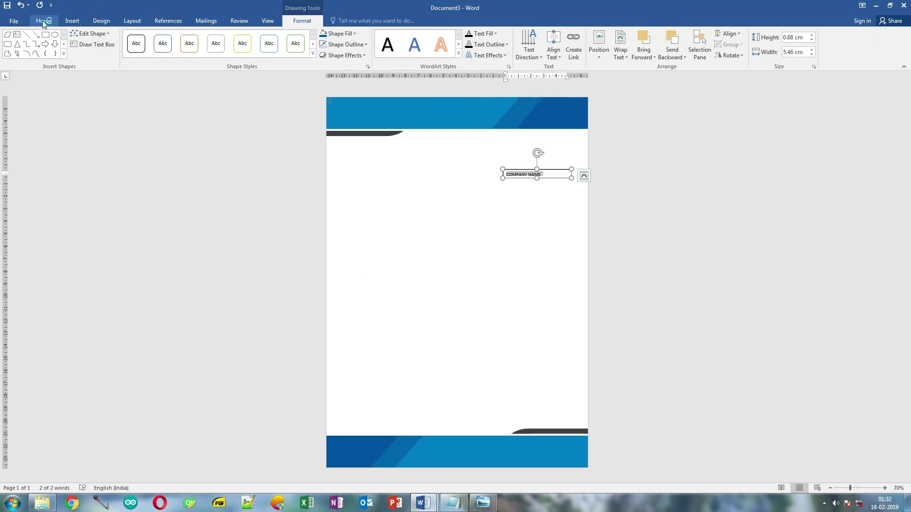
pyautogui.click(44, 22)
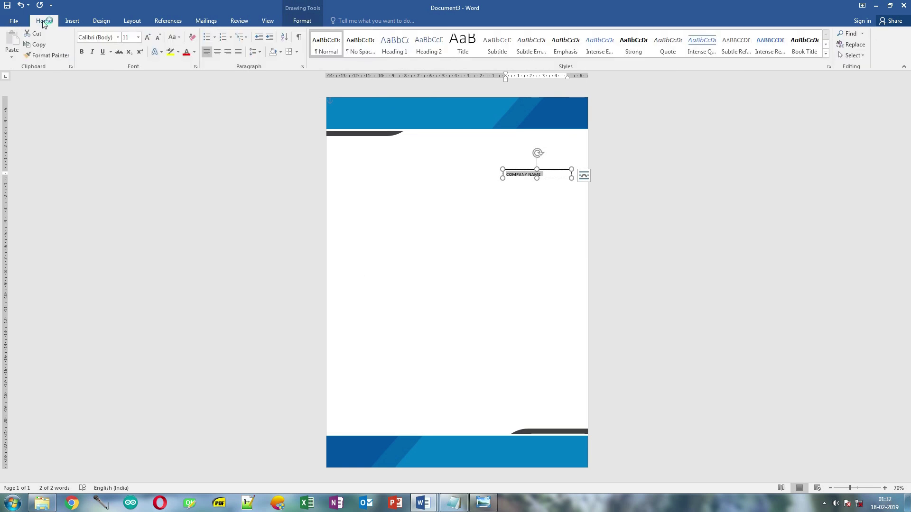
pyautogui.click(147, 37)
pyautogui.click(147, 37)
pyautogui.moveTo(536, 179); pyautogui.dragTo(536, 184)
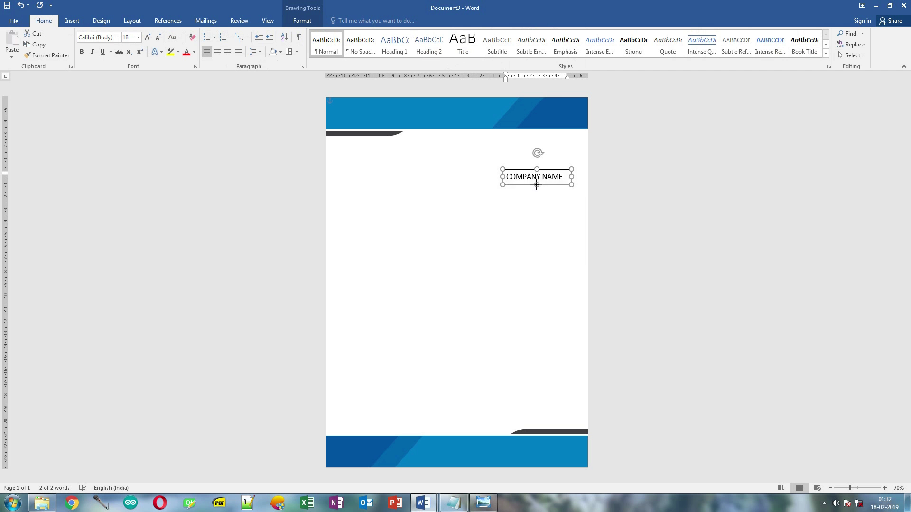
pyautogui.click(161, 34)
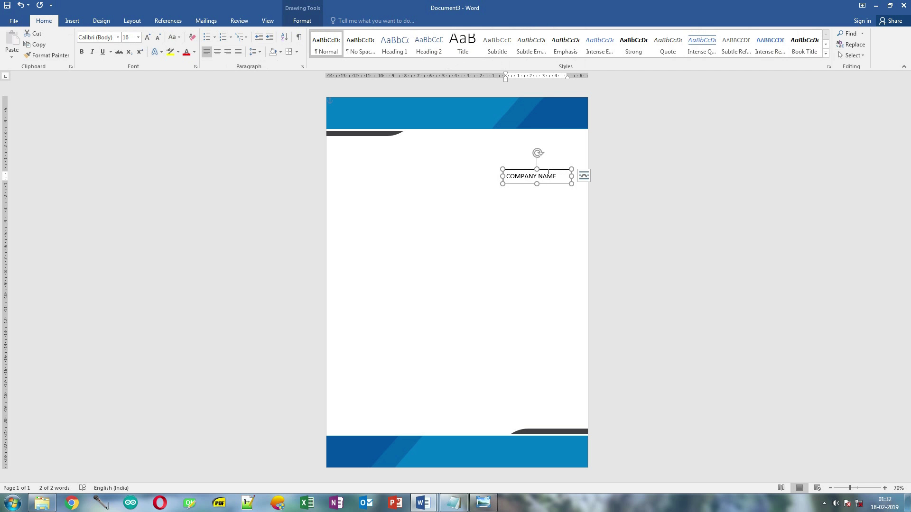
pyautogui.moveTo(548, 169); pyautogui.dragTo(552, 158)
pyautogui.click(539, 195)
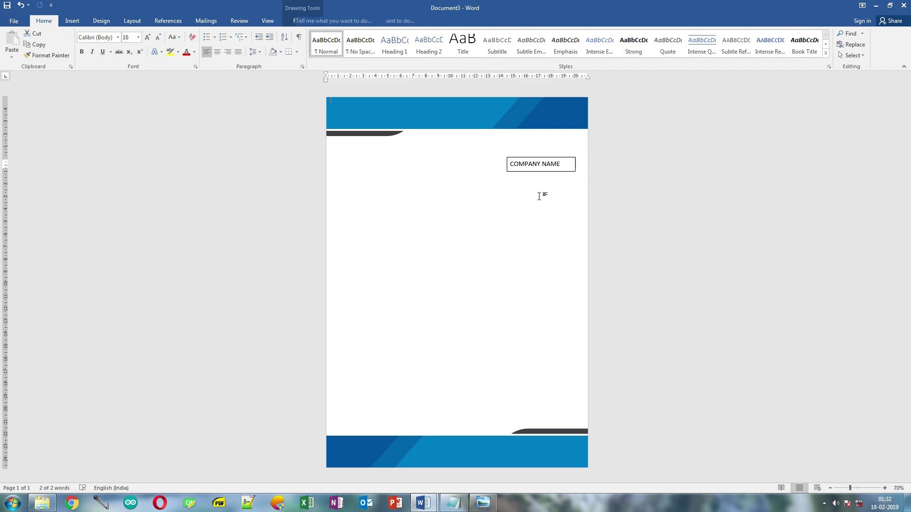
# - Give the COMPANY NAME box No Outline and No Fill
pyautogui.click(540, 170)
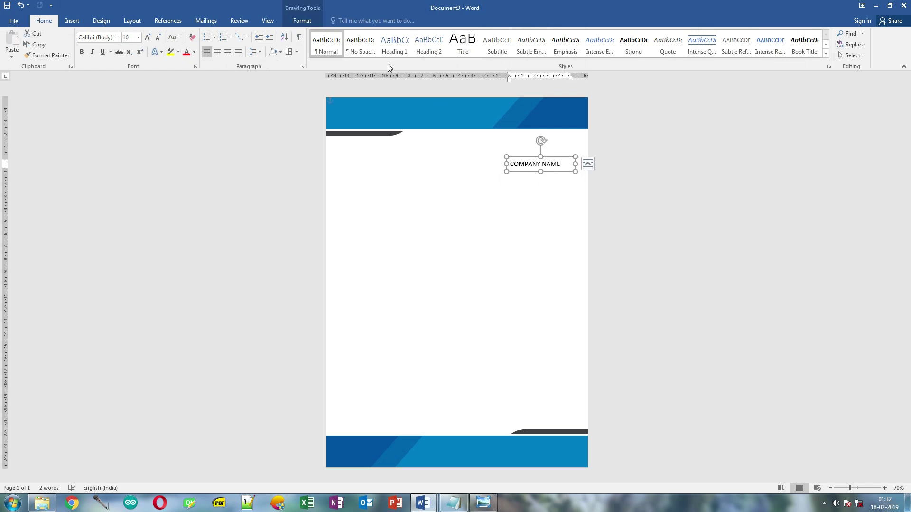
pyautogui.click(311, 24)
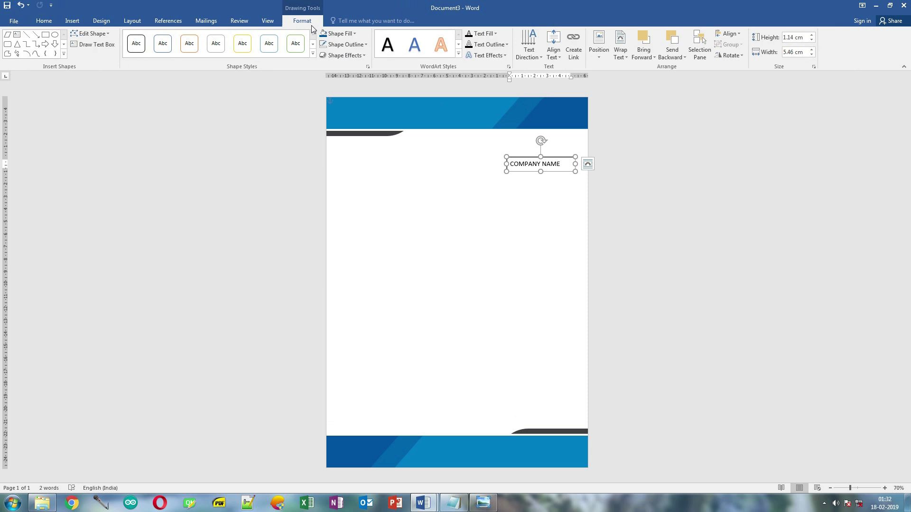
pyautogui.click(336, 44)
pyautogui.click(360, 146)
pyautogui.click(341, 34)
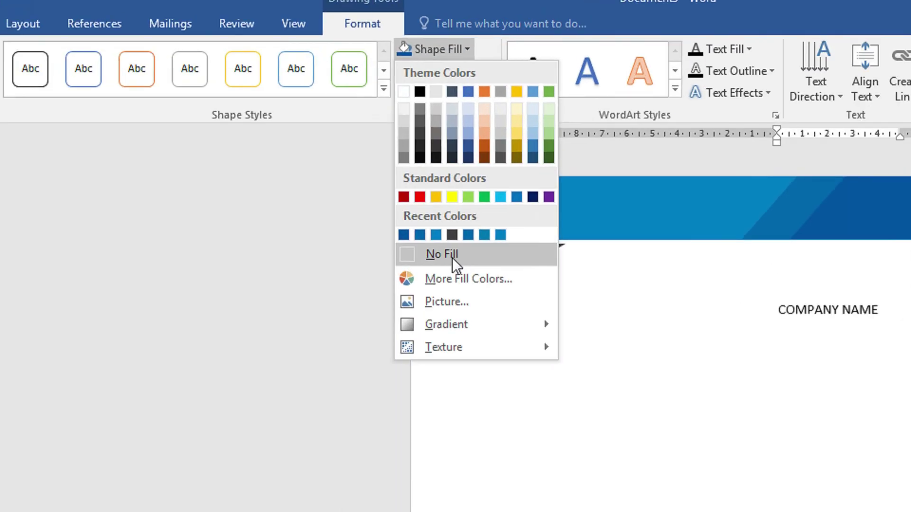
pyautogui.click(377, 179)
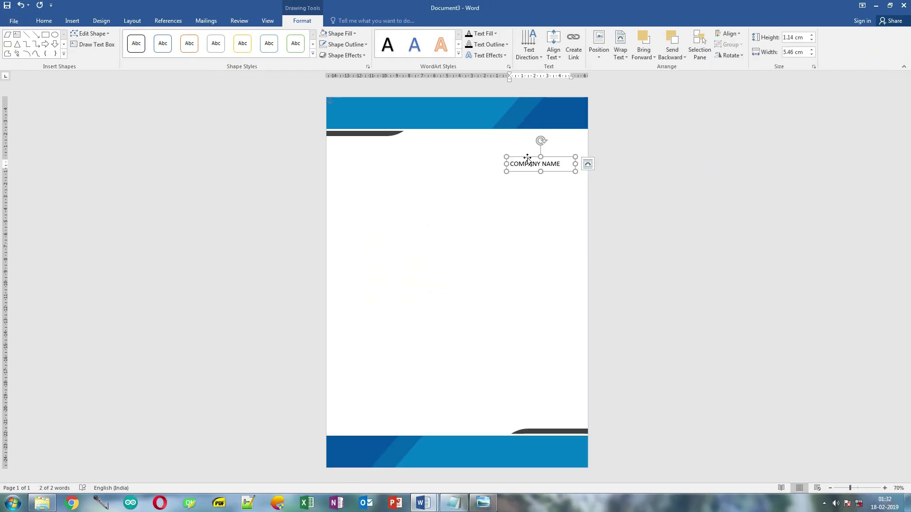
pyautogui.click(432, 163)
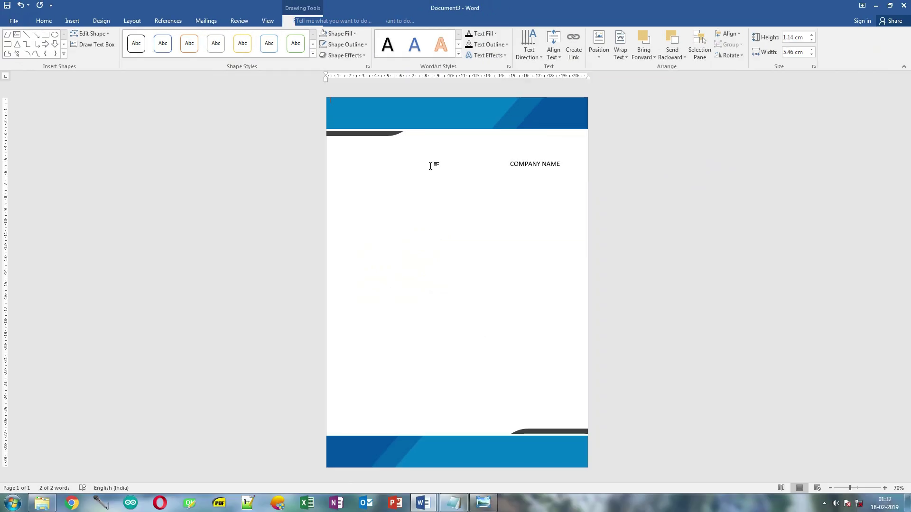
# - Insert the picture logo.jpg into the letter
pyautogui.click(72, 20)
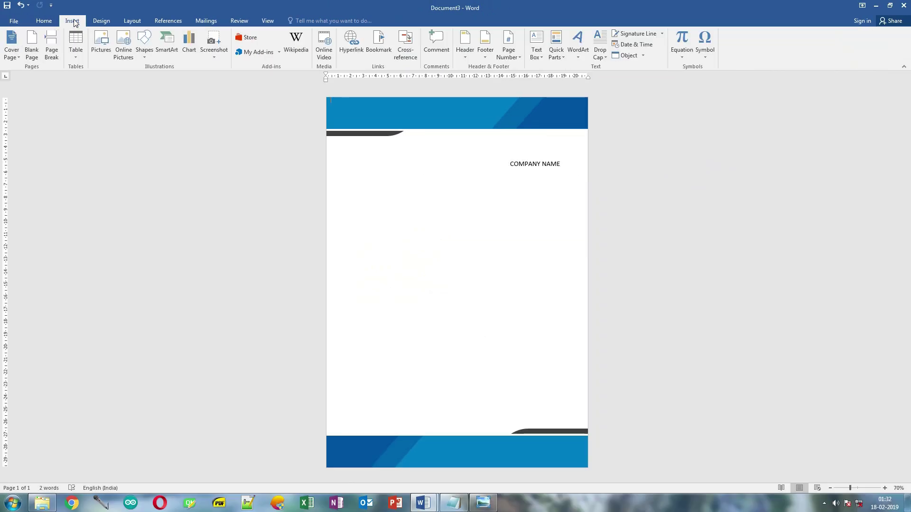
pyautogui.click(99, 50)
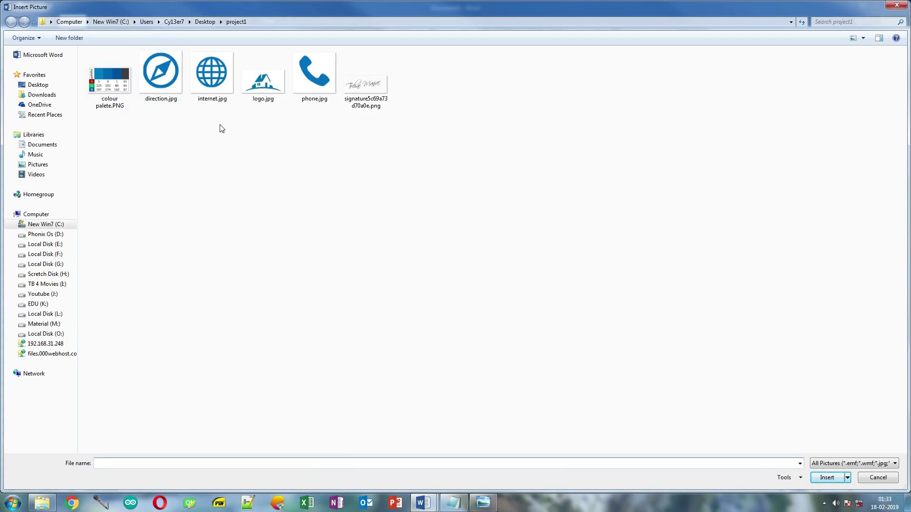
pyautogui.click(274, 93)
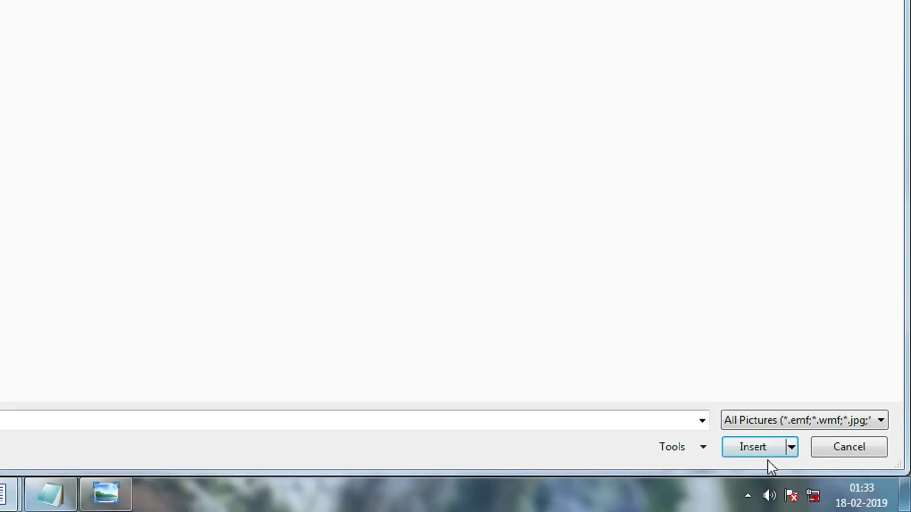
pyautogui.click(753, 452)
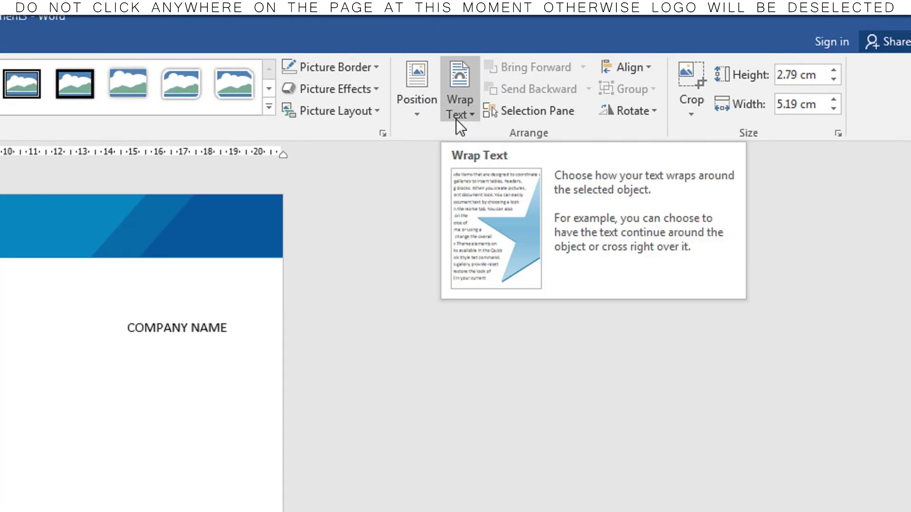
# - Set the logo to In Front of Text and place it above COMPANY NAME
pyautogui.click(674, 60)
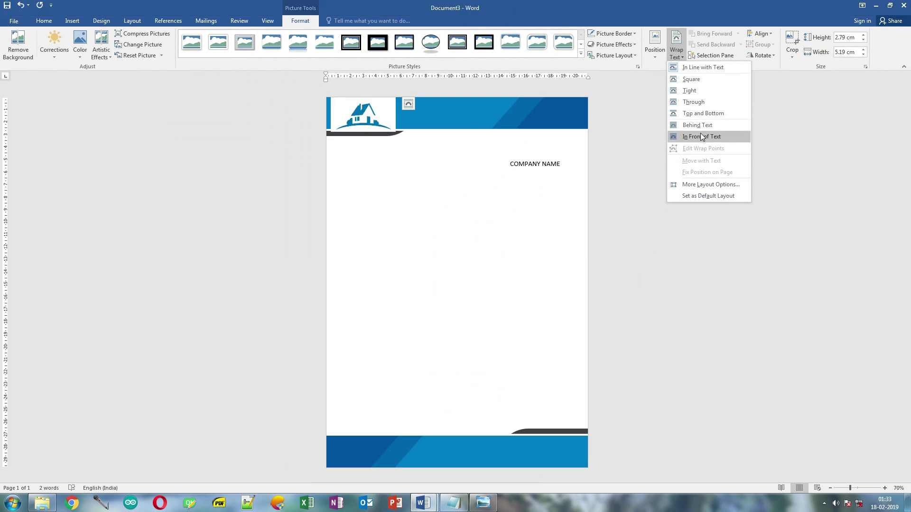
pyautogui.click(701, 133)
pyautogui.moveTo(393, 131); pyautogui.dragTo(533, 151)
pyautogui.click(529, 195)
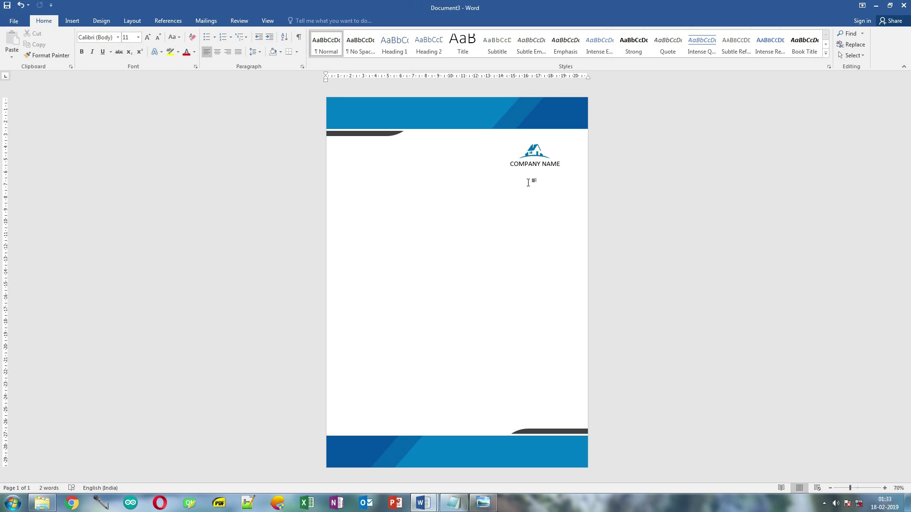
# - Nudge the company name text box slightly upward
pyautogui.click(529, 164)
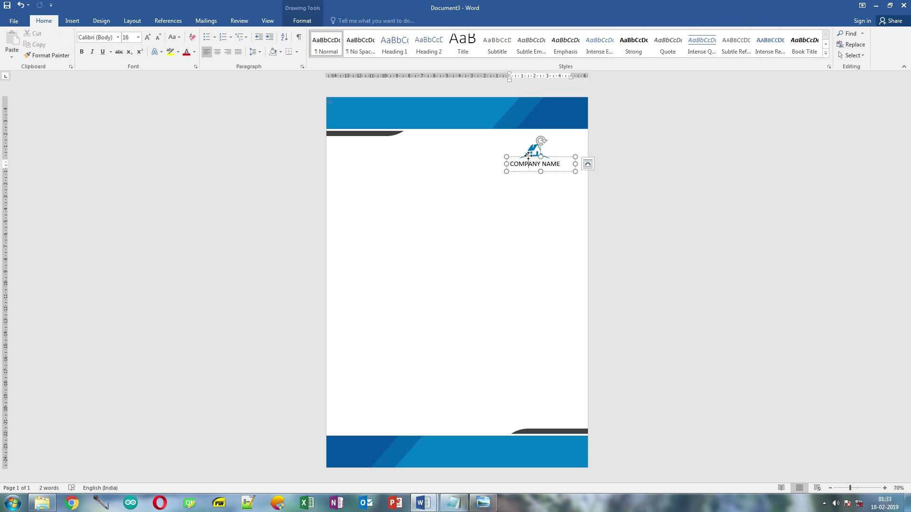
pyautogui.moveTo(528, 156); pyautogui.dragTo(528, 158)
pyautogui.click(512, 190)
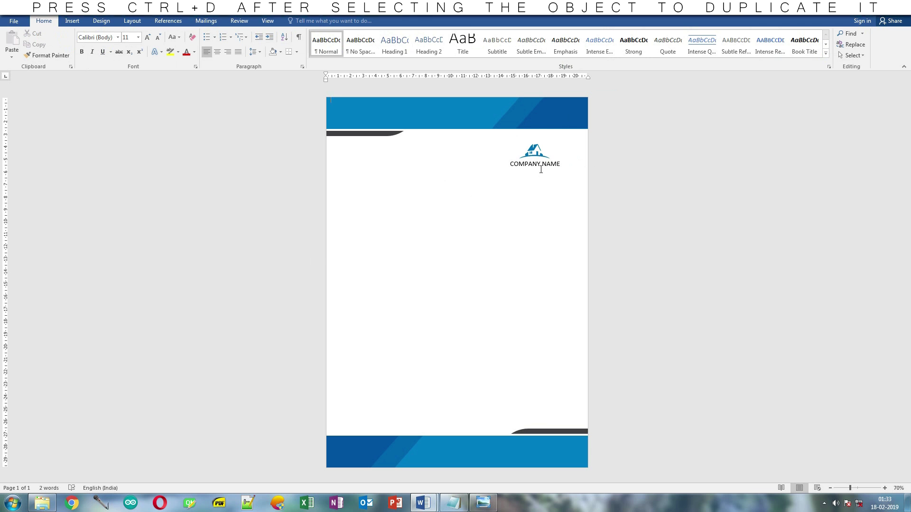
# - Duplicate the company name box to the left side and change its text to HEADLINE
pyautogui.click(540, 170)
pyautogui.hotkey('ctrl', 'd')
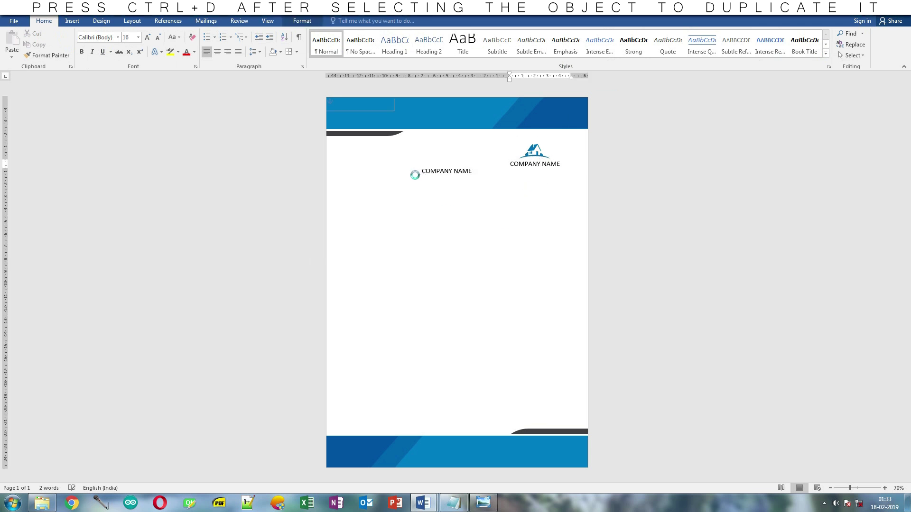
pyautogui.moveTo(415, 175); pyautogui.dragTo(381, 191)
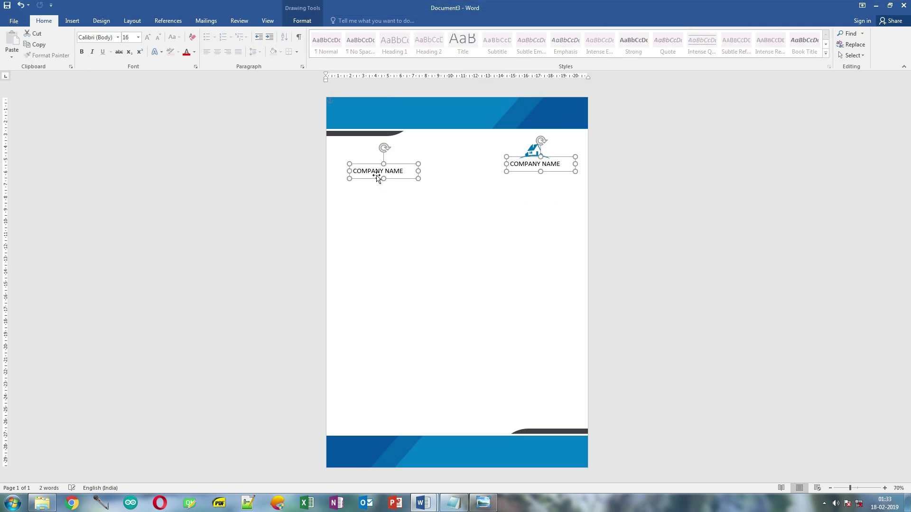
pyautogui.press('BackSpace')
pyautogui.write('HEA')
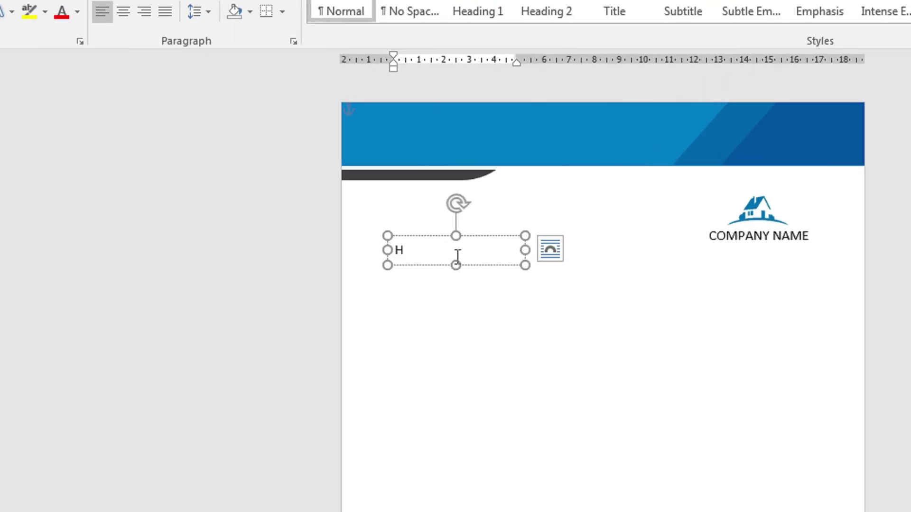
pyautogui.write('DLINE')
pyautogui.moveTo(525, 265); pyautogui.dragTo(691, 277)
# - Set the HEADLINE text to 36 pt and narrow its box to fit the word
pyautogui.hotkey('ctrl', 'a')
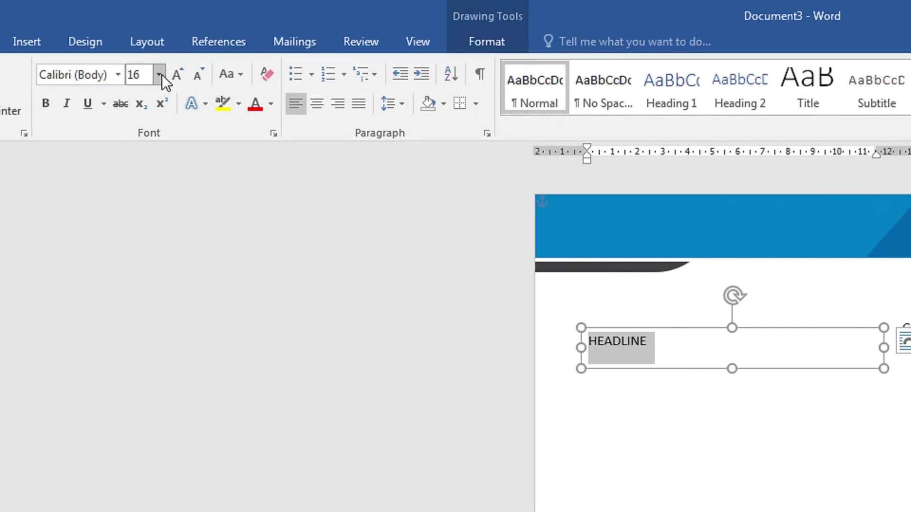
pyautogui.click(160, 75)
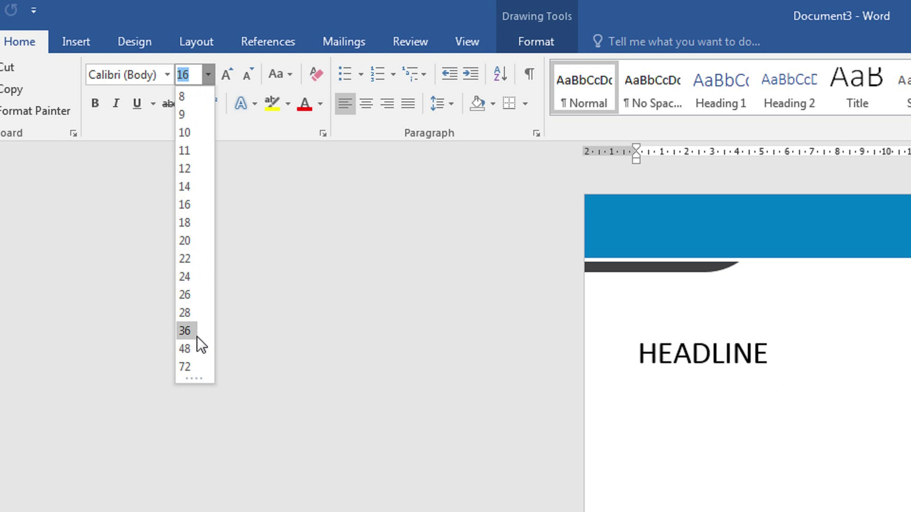
pyautogui.click(197, 337)
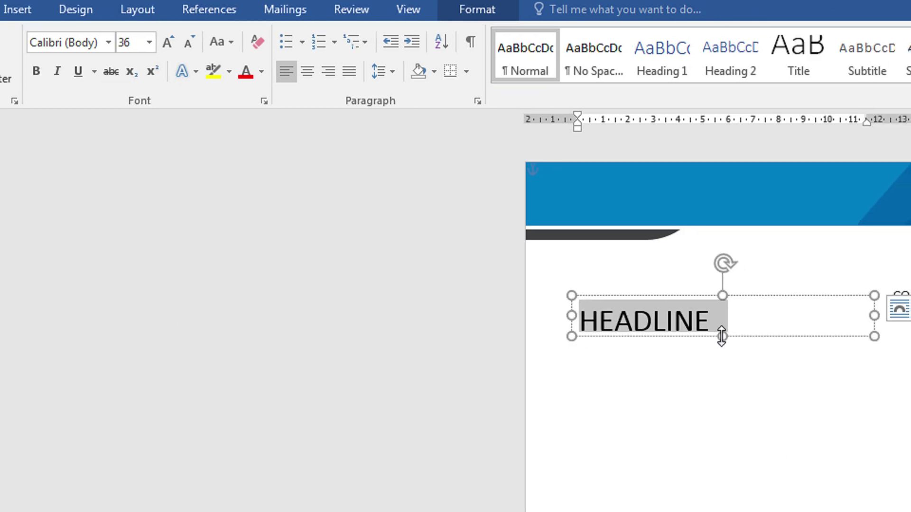
pyautogui.click(721, 336)
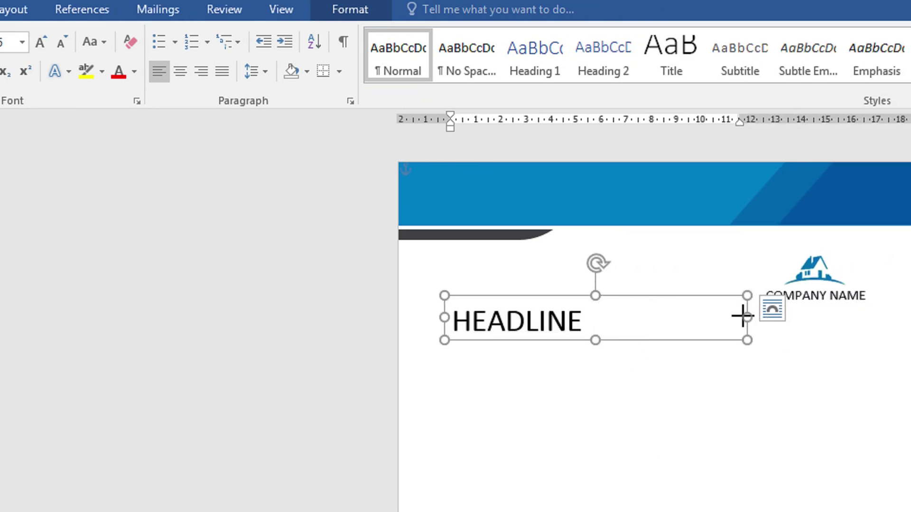
pyautogui.moveTo(743, 316); pyautogui.dragTo(636, 332)
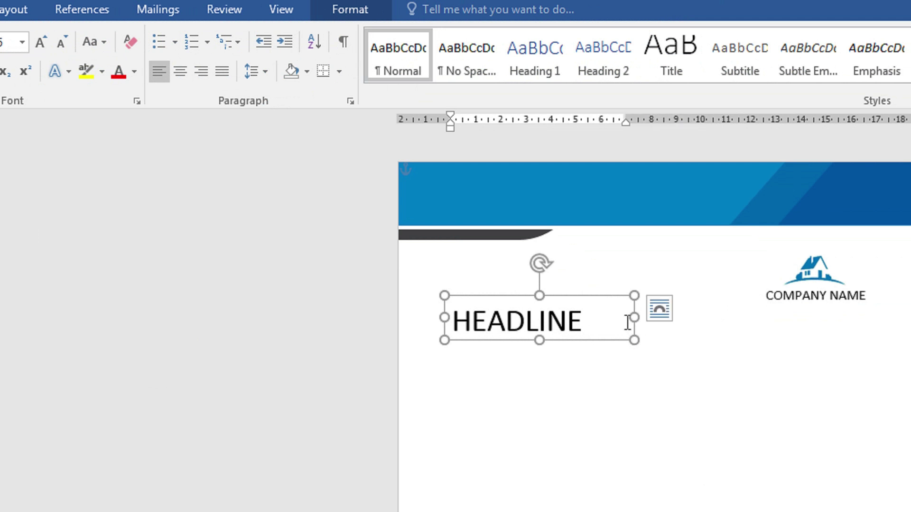
# - Give the HEADLINE text a custom dark grey font colour of RGB 65, 65, 67
pyautogui.click(134, 72)
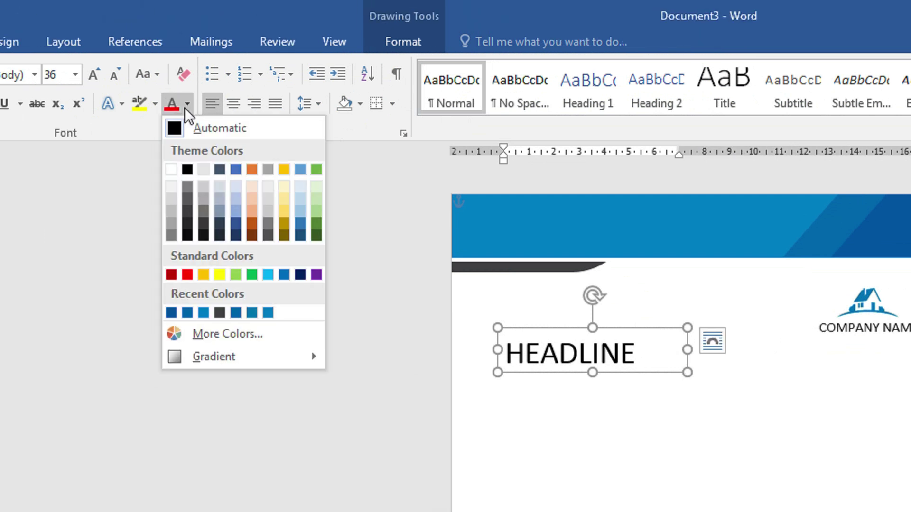
pyautogui.click(218, 340)
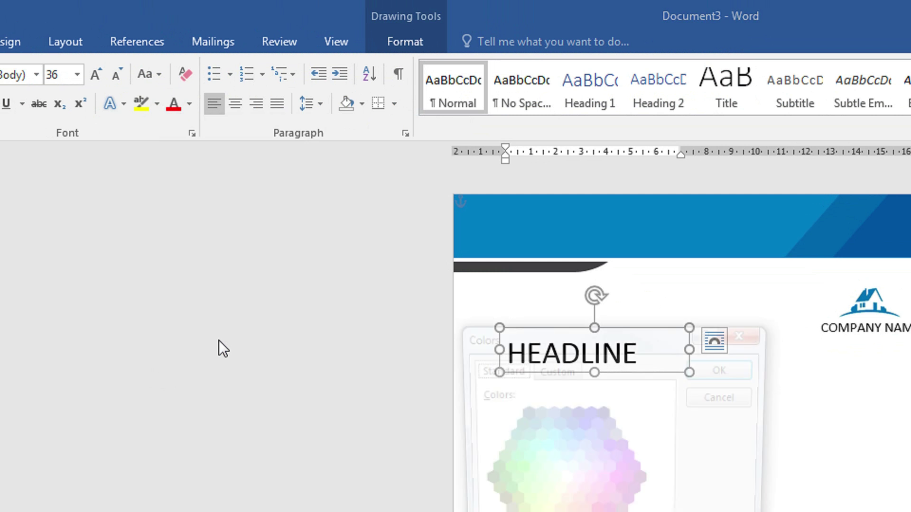
pyautogui.click(567, 369)
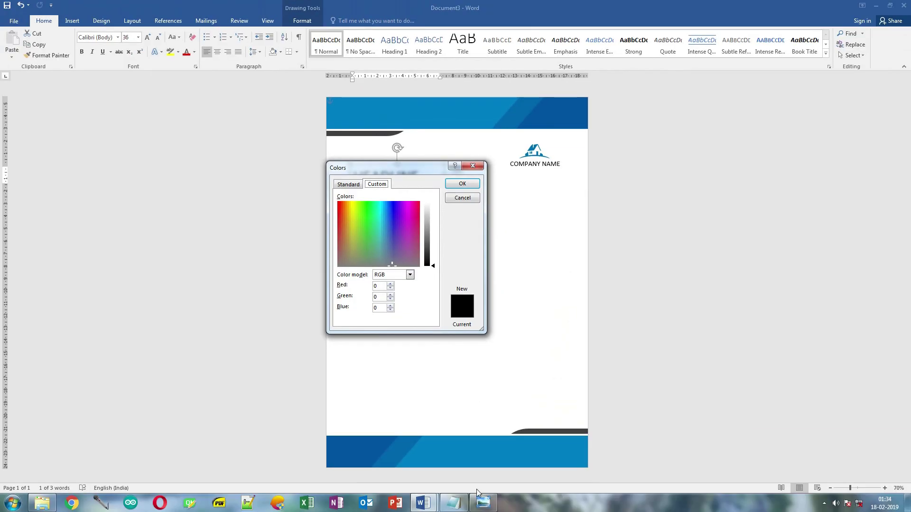
pyautogui.click(482, 501)
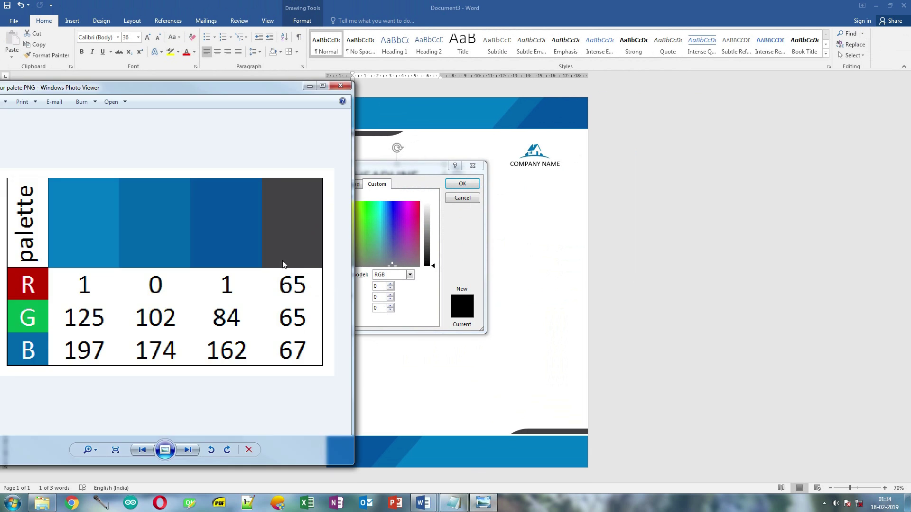
pyautogui.moveTo(283, 89); pyautogui.dragTo(235, 93)
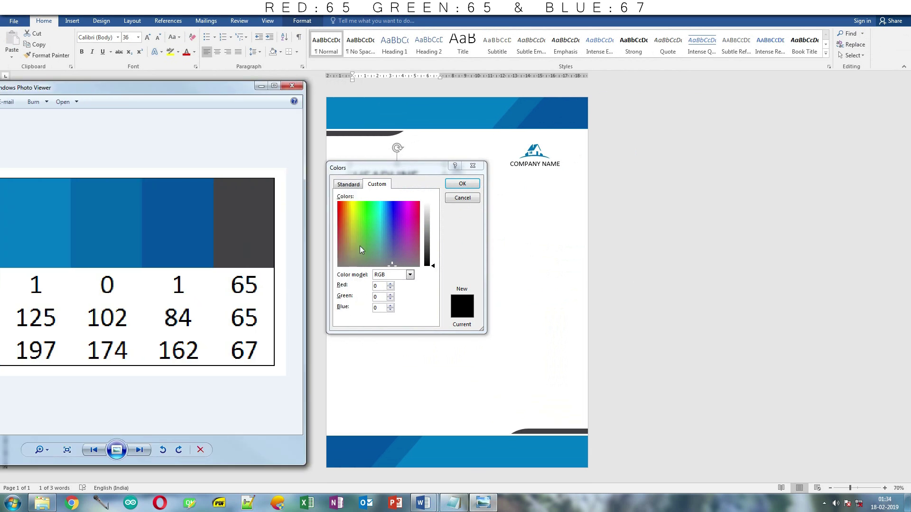
pyautogui.click(389, 286)
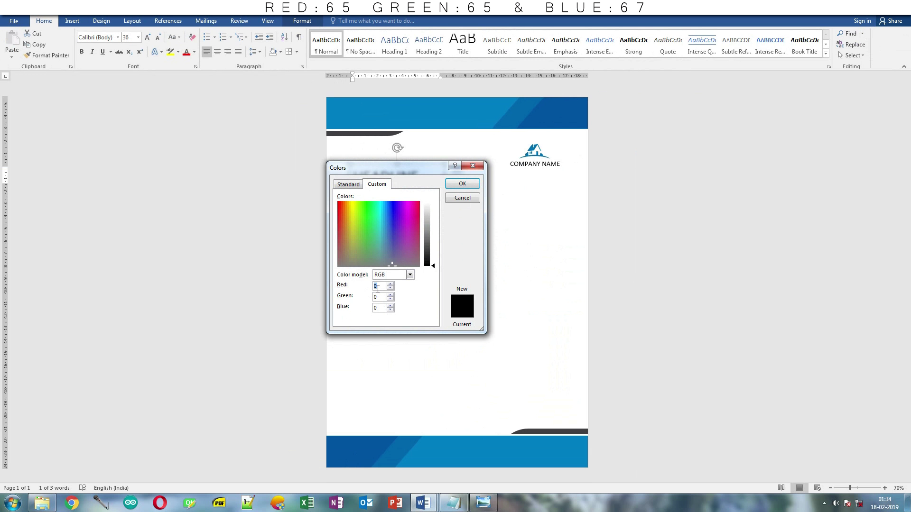
pyautogui.write('65')
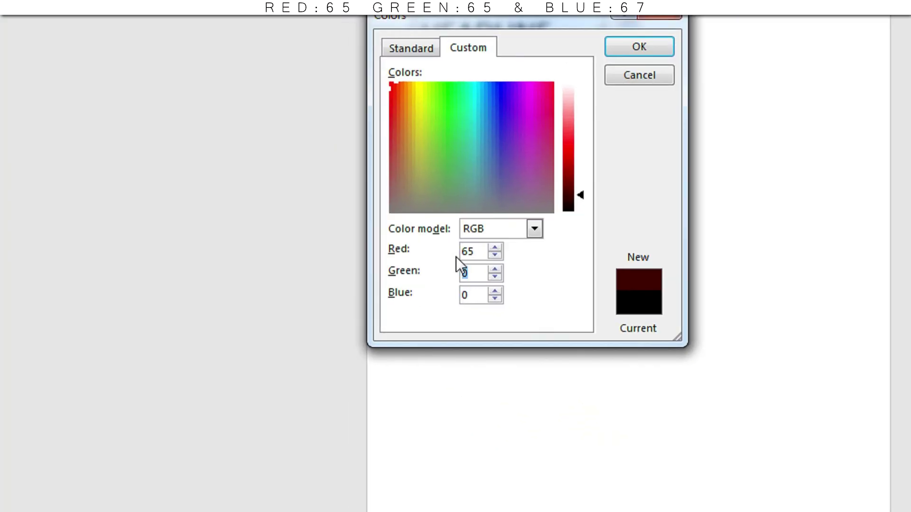
pyautogui.write('65')
pyautogui.press('Tab')
pyautogui.write('67')
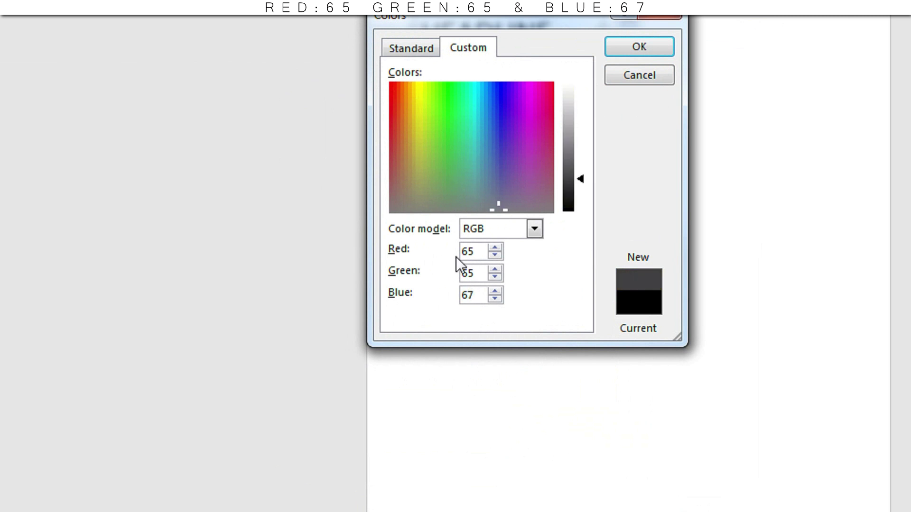
pyautogui.press('Return')
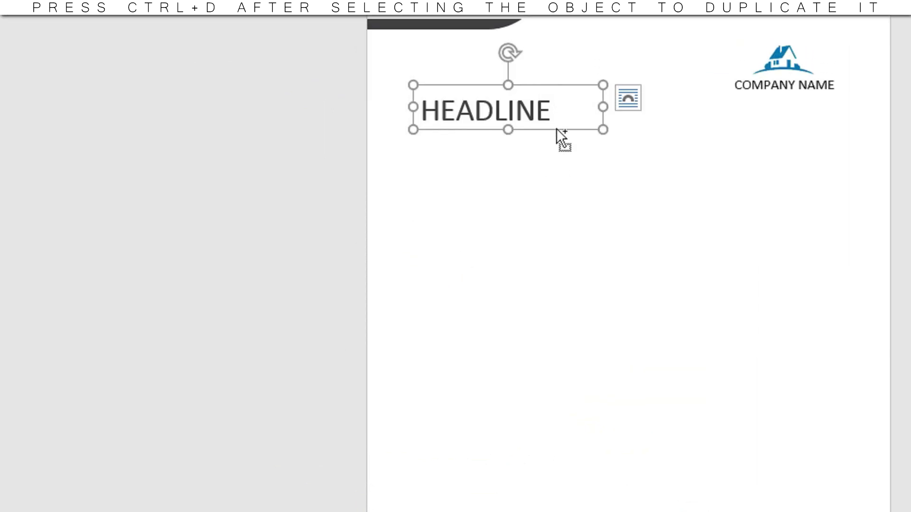
# - Duplicate the HEADLINE box just below the original and enlarge the copy
pyautogui.moveTo(556, 128); pyautogui.dragTo(554, 153)
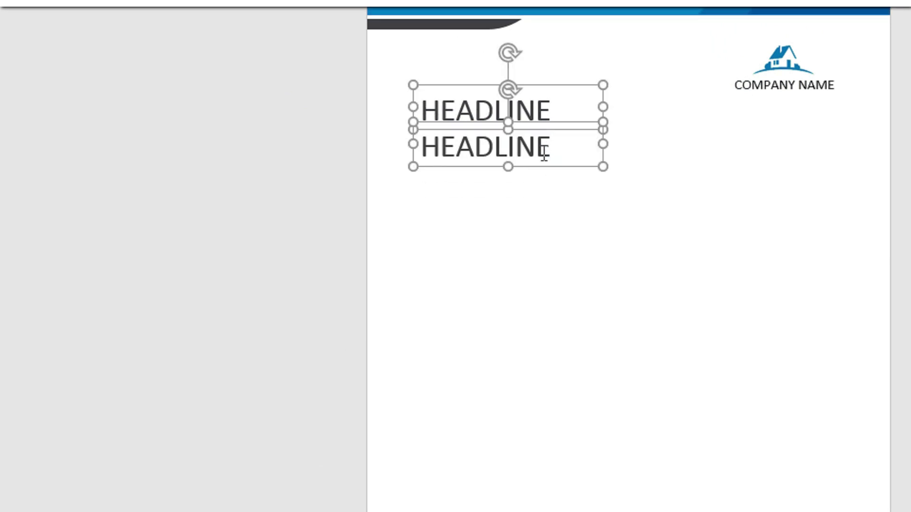
pyautogui.tripleClick(561, 156)
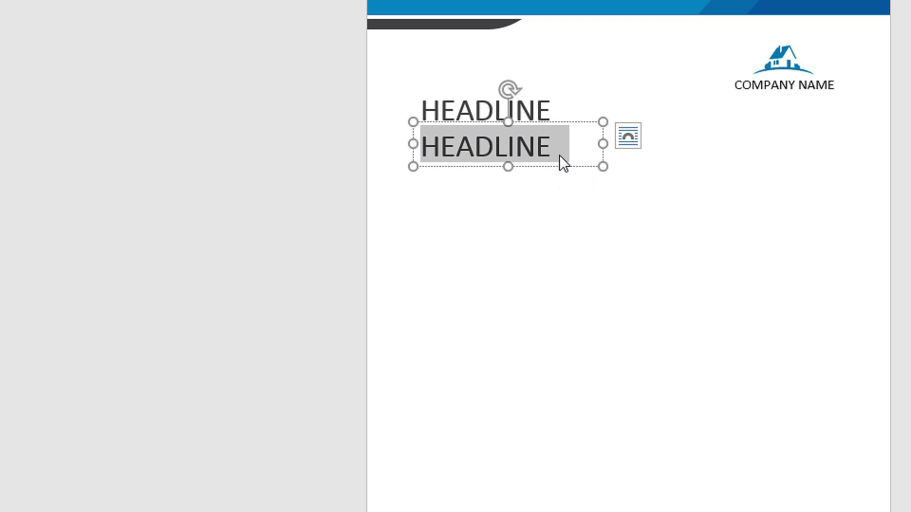
pyautogui.moveTo(603, 166); pyautogui.dragTo(856, 422)
pyautogui.moveTo(721, 383); pyautogui.dragTo(712, 295)
pyautogui.click(218, 182)
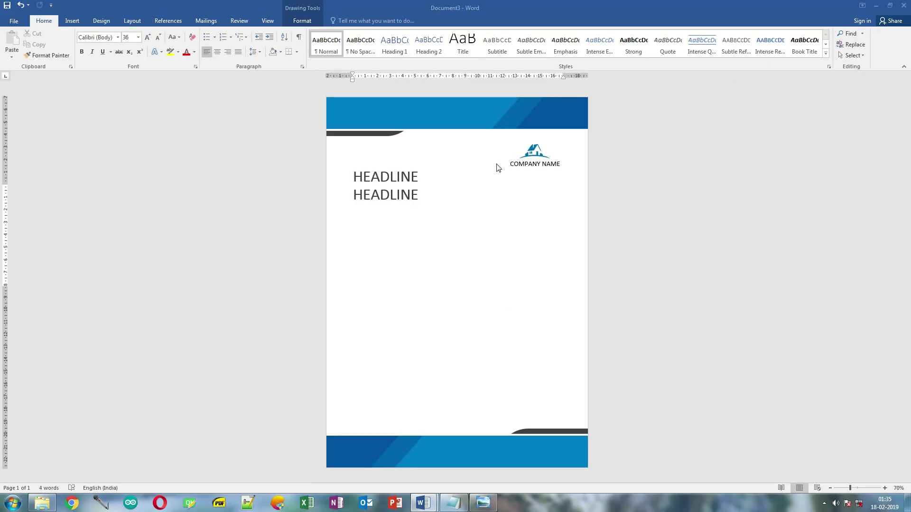
# - Format the second box's text as 16 pt Calibri Light
pyautogui.click(408, 194)
pyautogui.hotkey('ctrl', 'a')
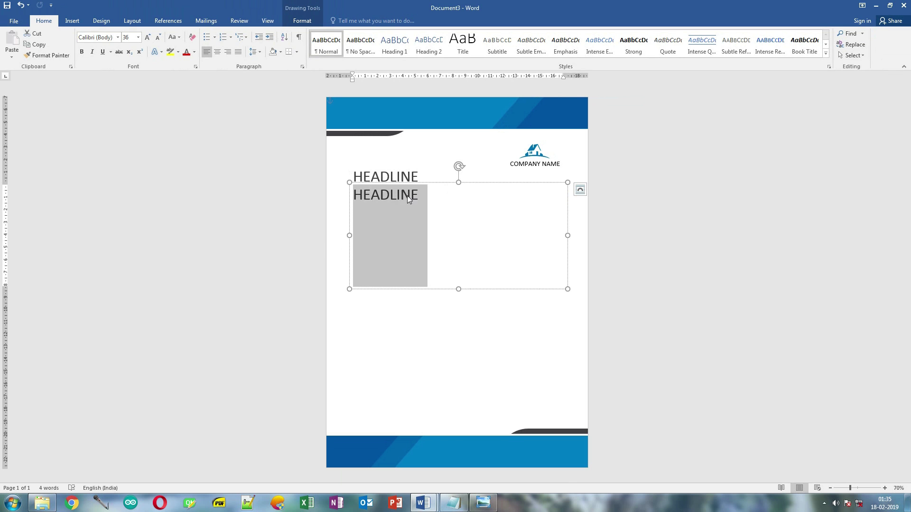
pyautogui.click(95, 38)
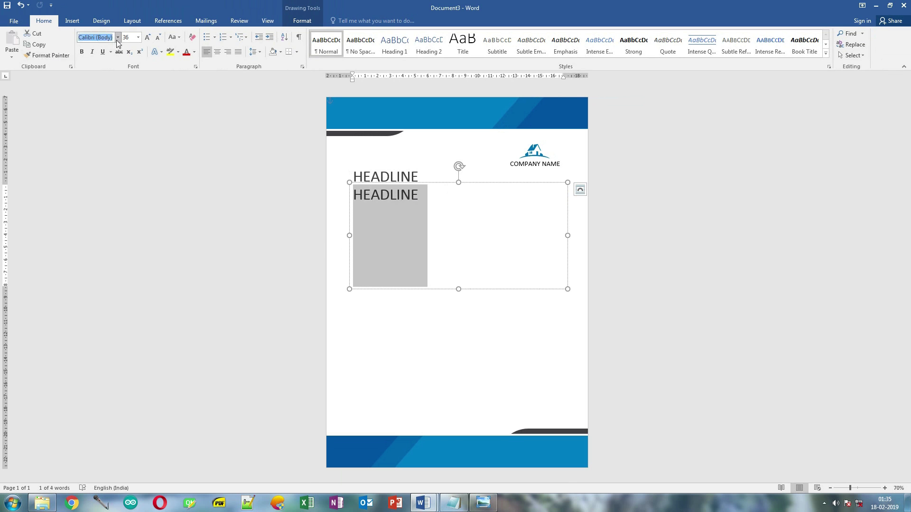
pyautogui.click(132, 40)
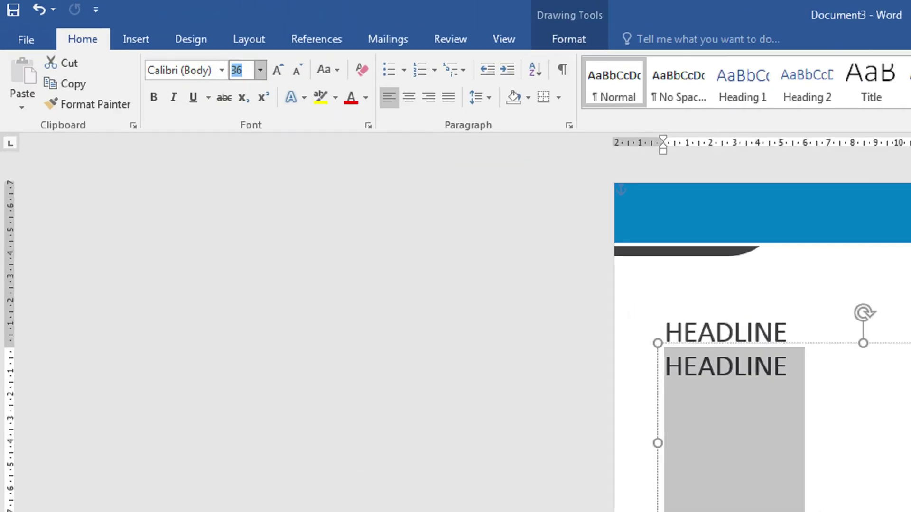
pyautogui.write('1')
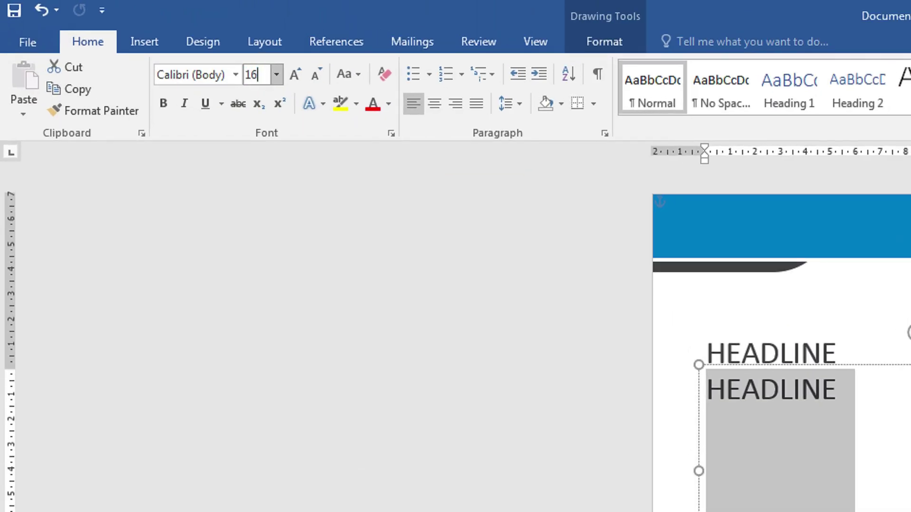
pyautogui.press('Return')
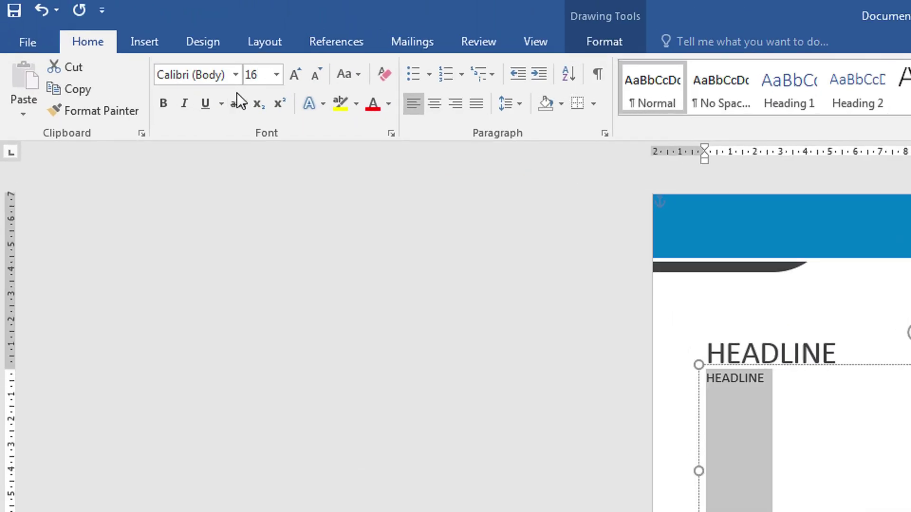
pyautogui.click(228, 77)
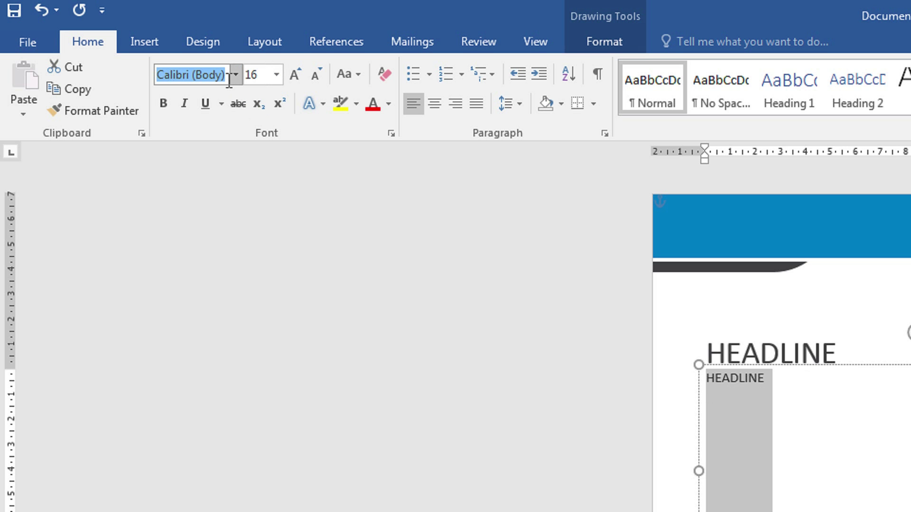
pyautogui.click(229, 79)
pyautogui.press('Down')
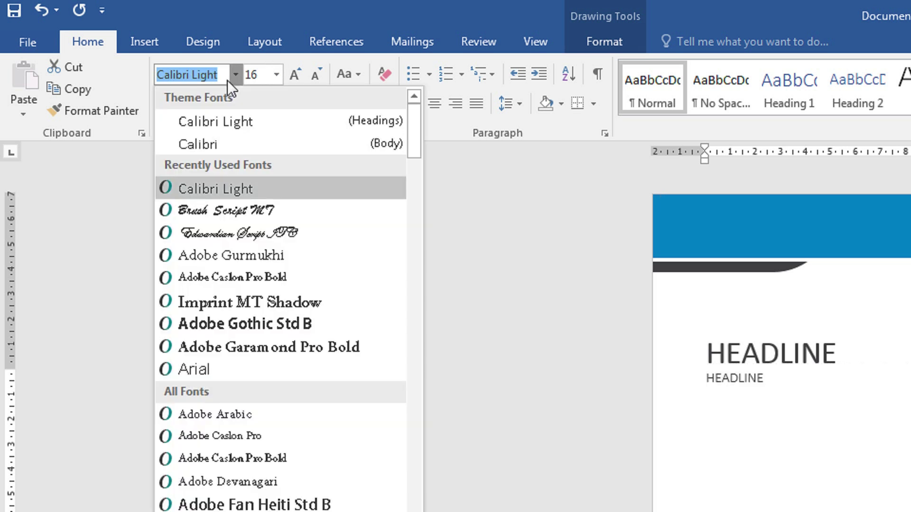
pyautogui.click(238, 193)
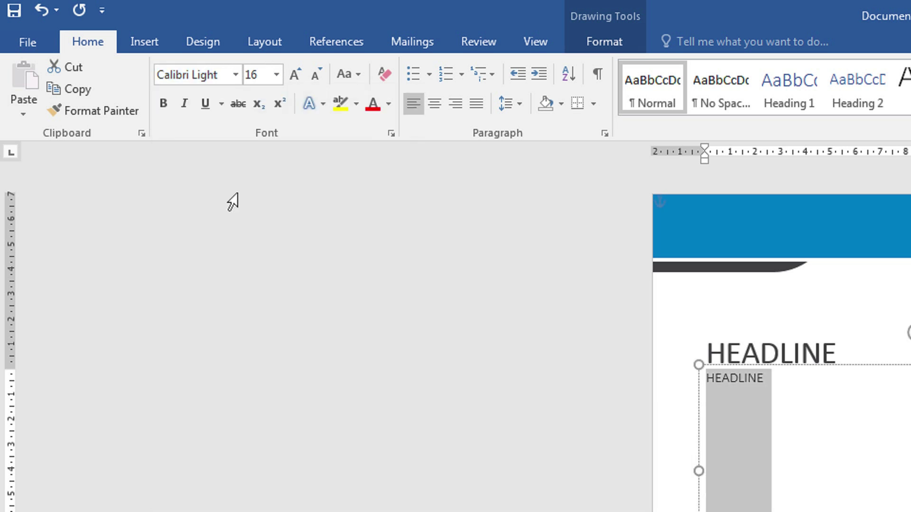
pyautogui.click(784, 387)
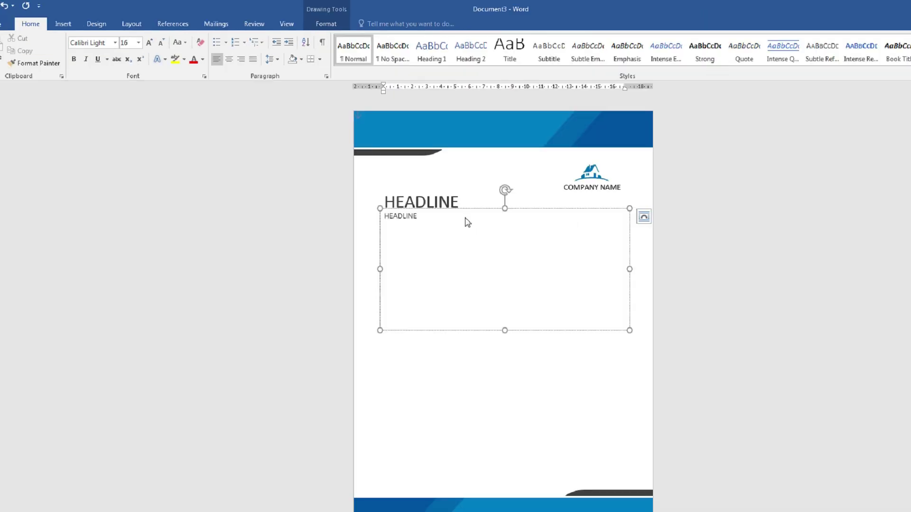
# - Replace HEADLINE with sample paragraphs generated by =rand(1,4) and =rand(1,2)
pyautogui.press('BackSpace')
pyautogui.write('=')
pyautogui.write('rand(1,')
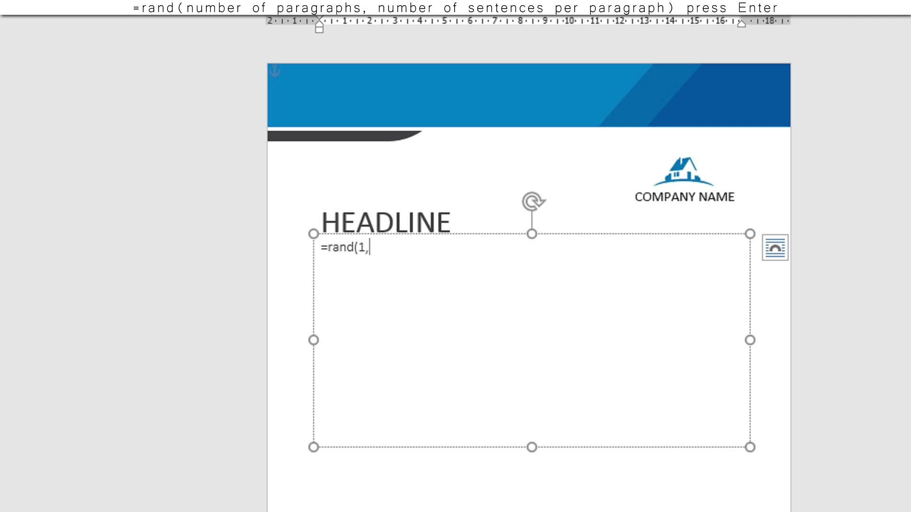
pyautogui.write('4)')
pyautogui.press('Return')
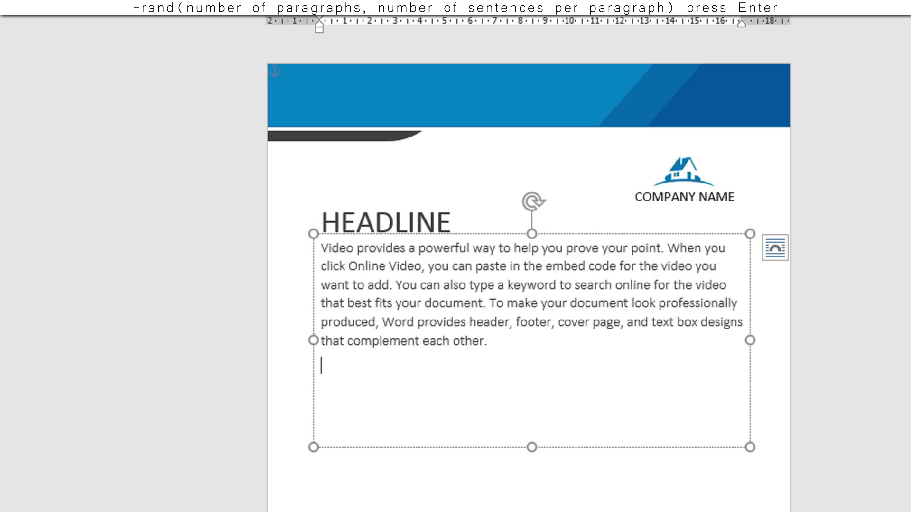
pyautogui.write('=rand(1,2)')
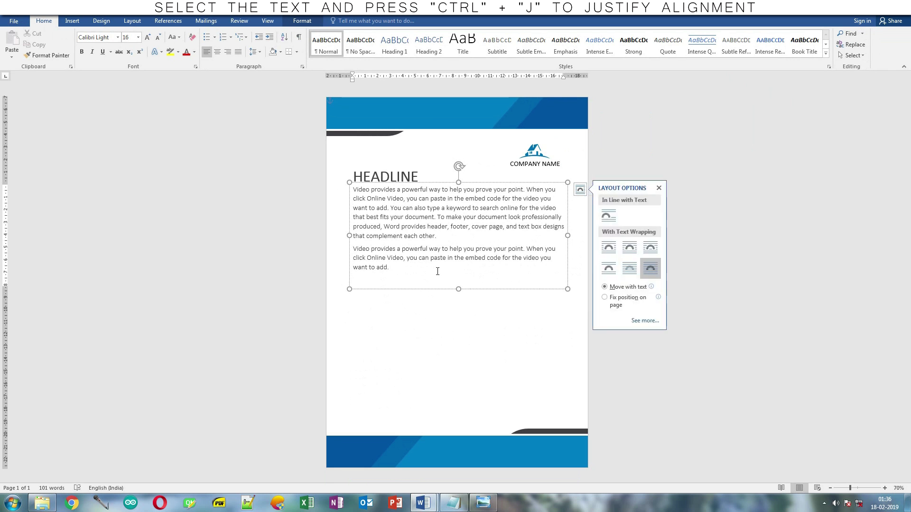
pyautogui.hotkey('ctrl', 'a')
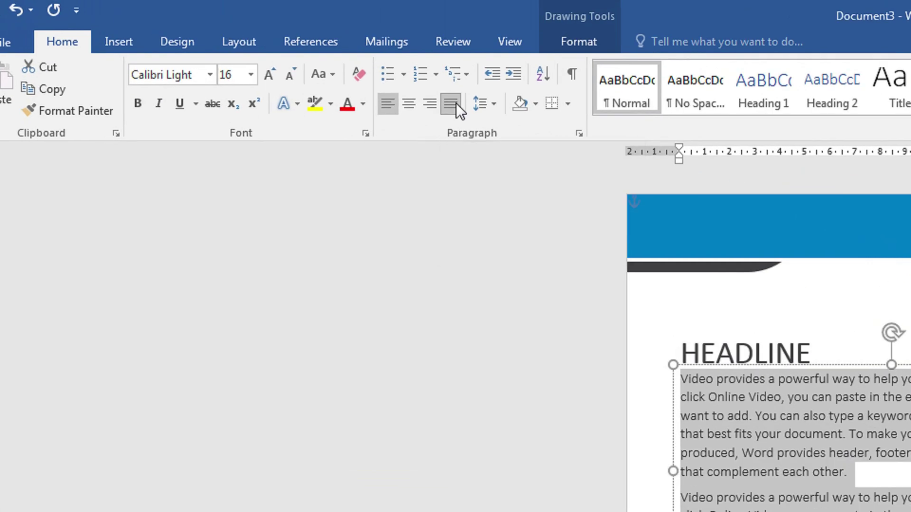
# - Justify the body text and slightly trim and lower its text box
pyautogui.hotkey('ctrl', 'j')
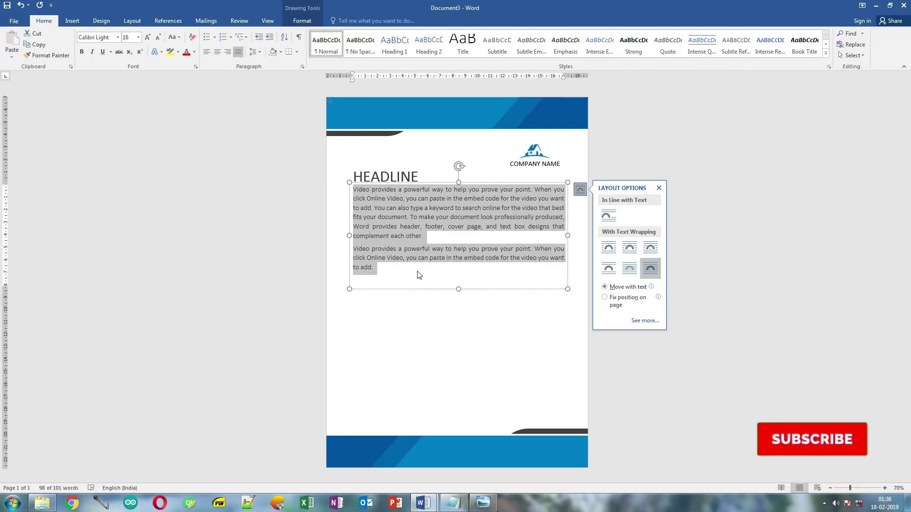
pyautogui.click(580, 361)
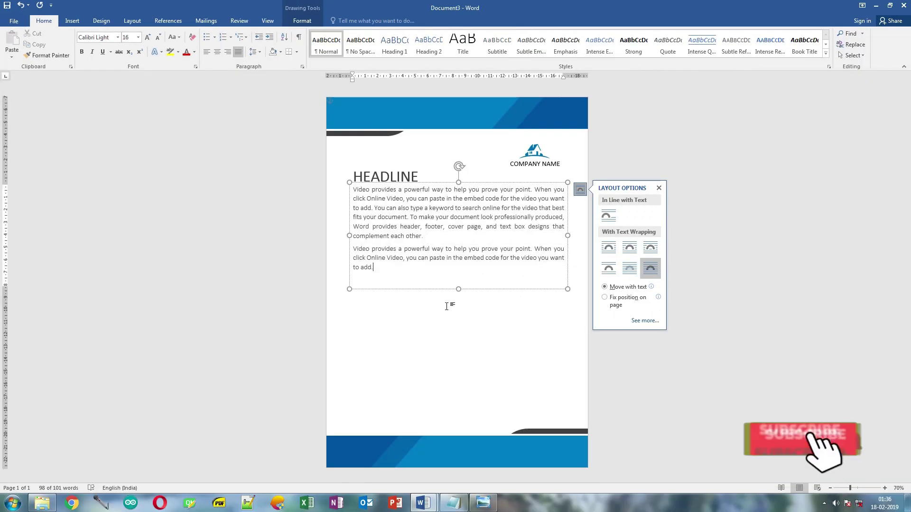
pyautogui.click(457, 286)
pyautogui.moveTo(457, 286); pyautogui.dragTo(457, 283)
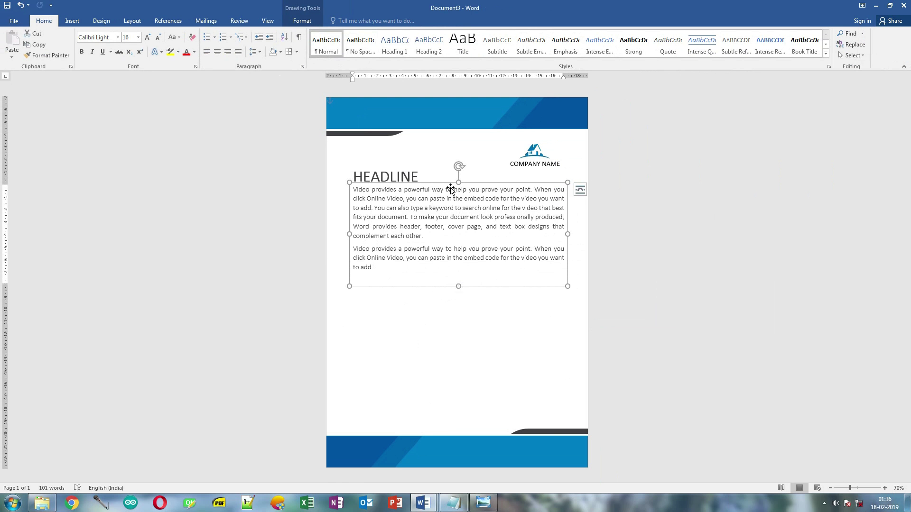
pyautogui.moveTo(450, 181); pyautogui.dragTo(450, 186)
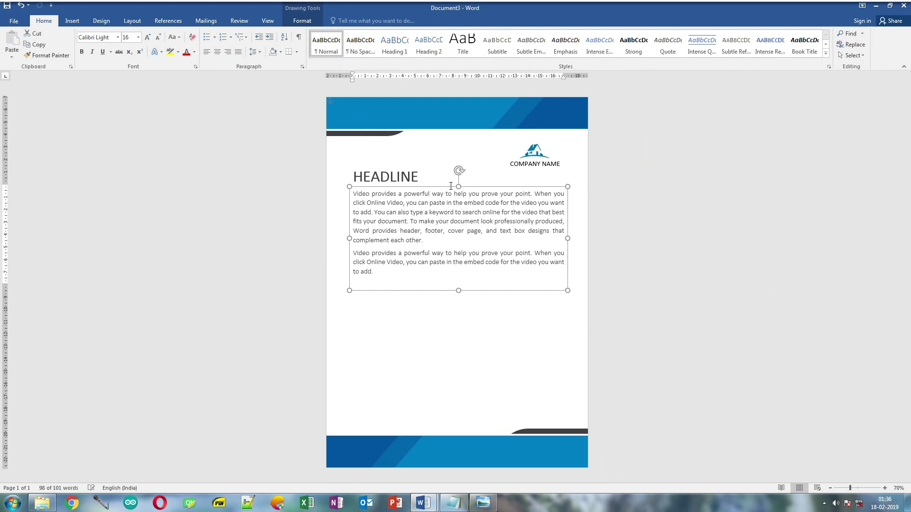
pyautogui.click(416, 278)
# - Copy the HEADLINE box below the body text and rewrite it as 26 pt PLACE YOUR TEXT HERE
pyautogui.click(391, 177)
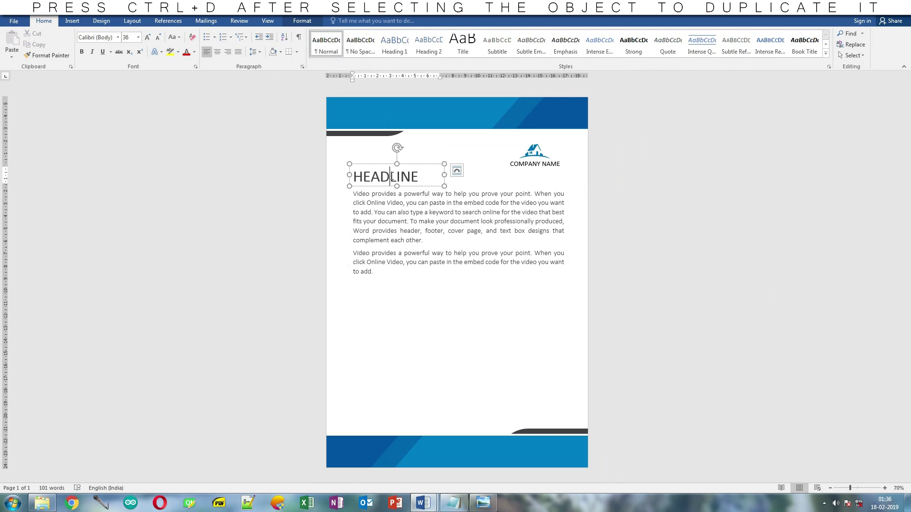
pyautogui.moveTo(388, 169); pyautogui.dragTo(382, 275)
pyautogui.click(433, 288)
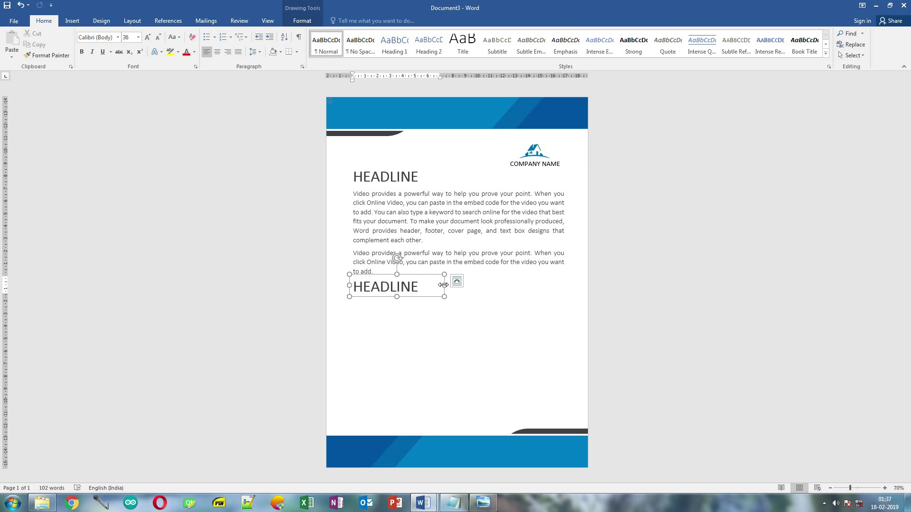
pyautogui.moveTo(443, 285); pyautogui.dragTo(352, 288)
pyautogui.press('BackSpace')
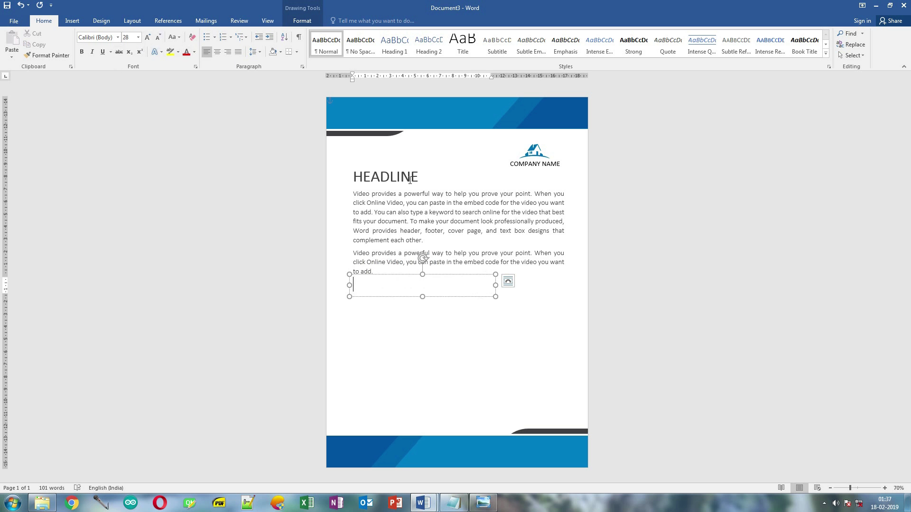
pyautogui.write('PLACE YOUR TEXT HERE')
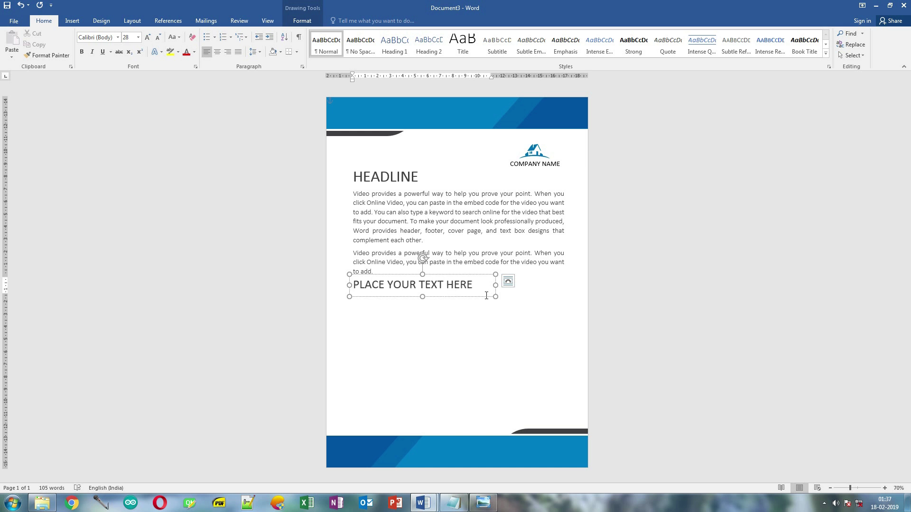
pyautogui.moveTo(482, 289); pyautogui.dragTo(361, 288)
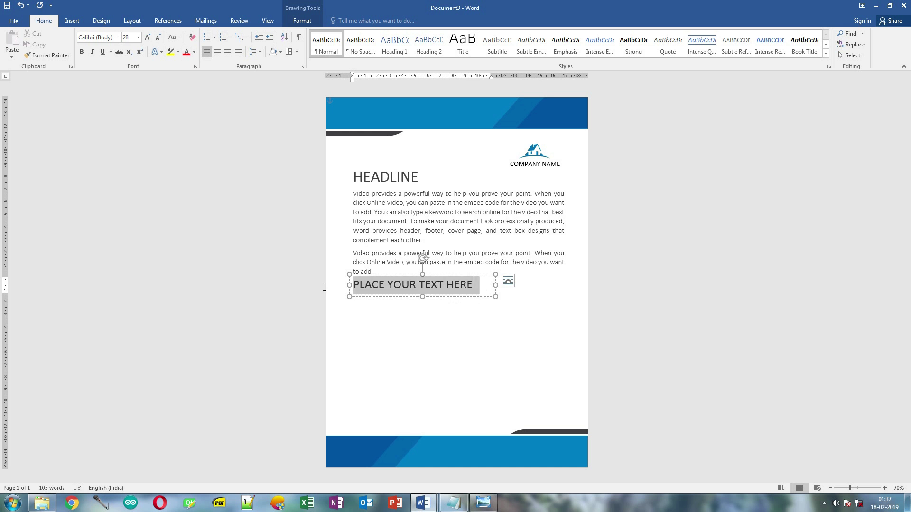
pyautogui.click(158, 38)
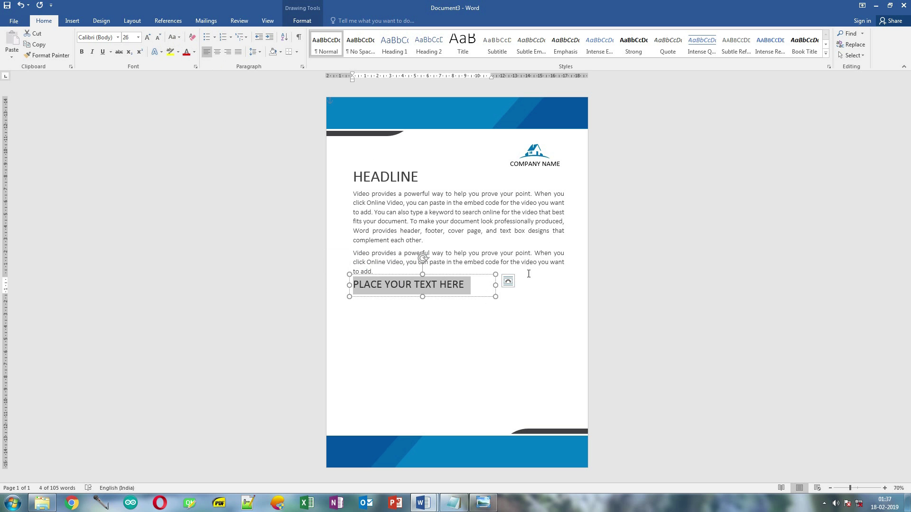
pyautogui.click(430, 274)
pyautogui.moveTo(382, 275); pyautogui.dragTo(382, 279)
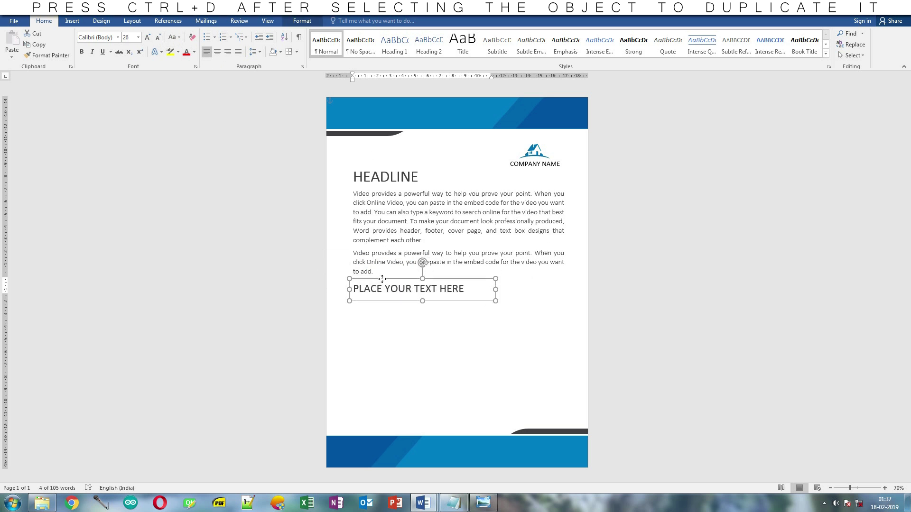
# - Copy the body text box under the new heading, delete its second paragraph, and shrink it to fit
pyautogui.click(390, 240)
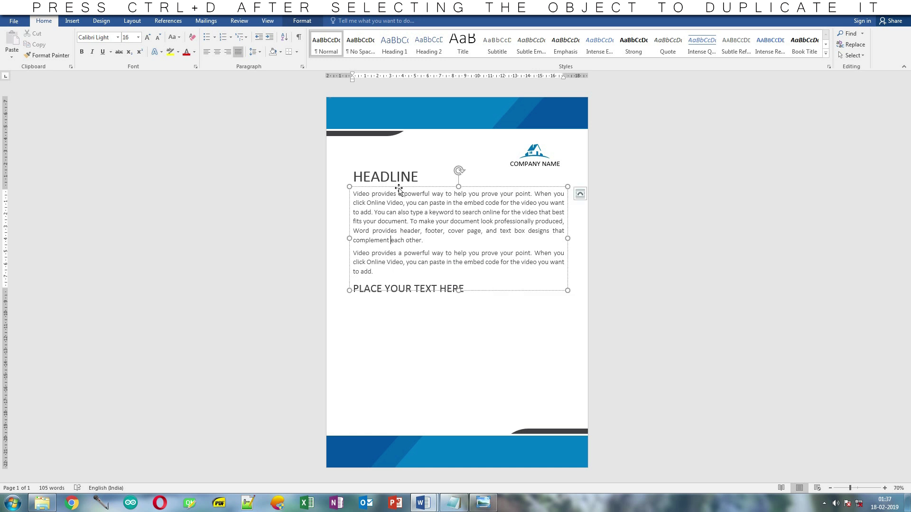
pyautogui.hotkey('ctrl', 'd')
pyautogui.moveTo(401, 203); pyautogui.dragTo(393, 294)
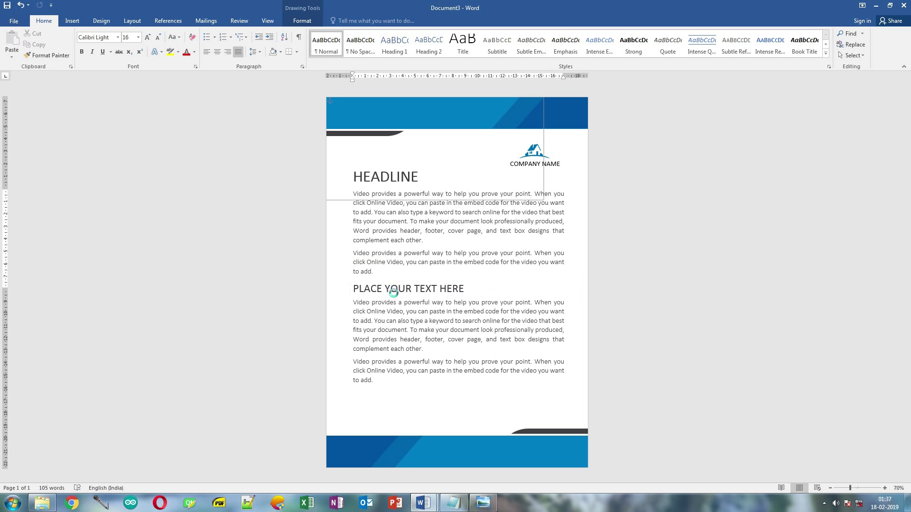
pyautogui.moveTo(401, 390); pyautogui.dragTo(361, 360)
pyautogui.press('Delete')
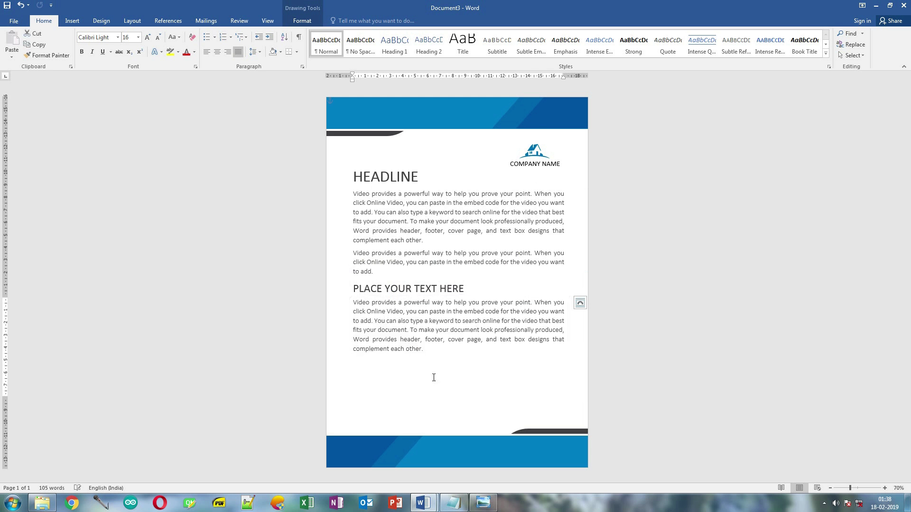
pyautogui.moveTo(457, 400); pyautogui.dragTo(435, 356)
# - Move the upper body text box up slightly and shorten it to fit its text
pyautogui.click(418, 204)
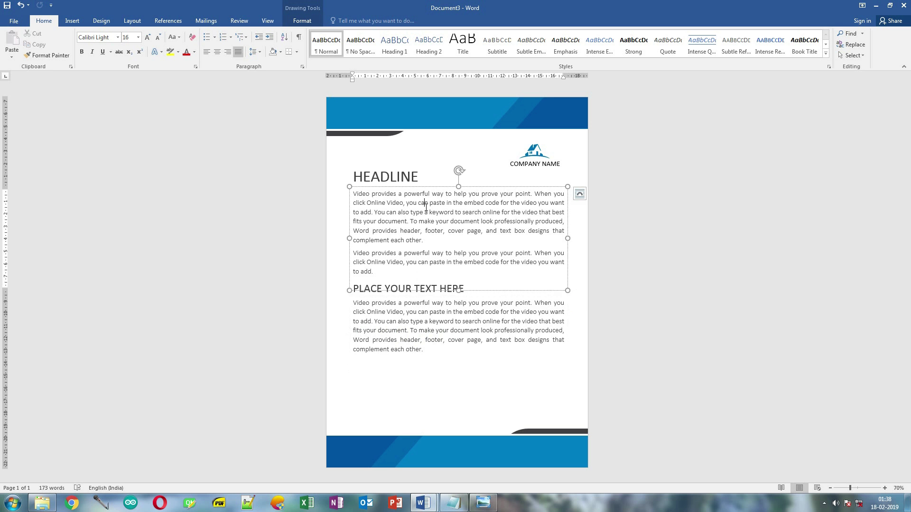
pyautogui.click(405, 189)
pyautogui.moveTo(406, 188); pyautogui.dragTo(406, 186)
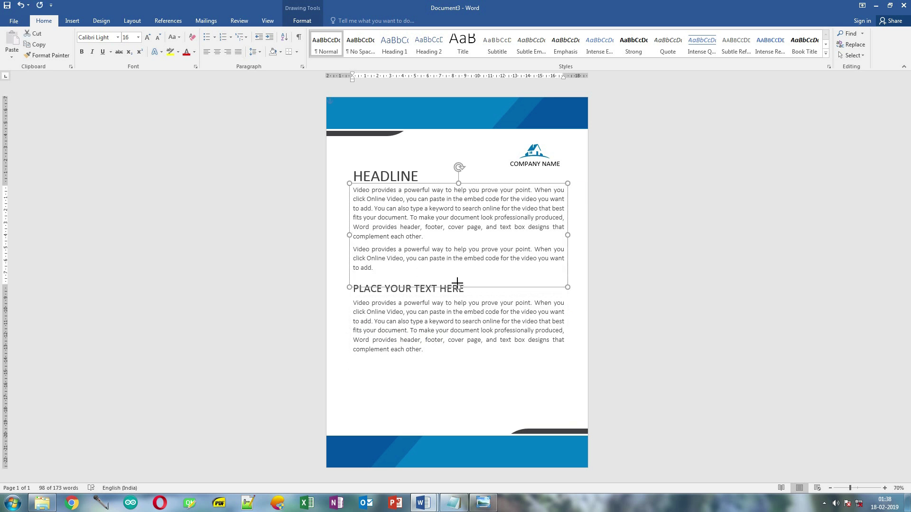
pyautogui.moveTo(452, 288); pyautogui.dragTo(429, 277)
pyautogui.click(441, 302)
pyautogui.click(430, 287)
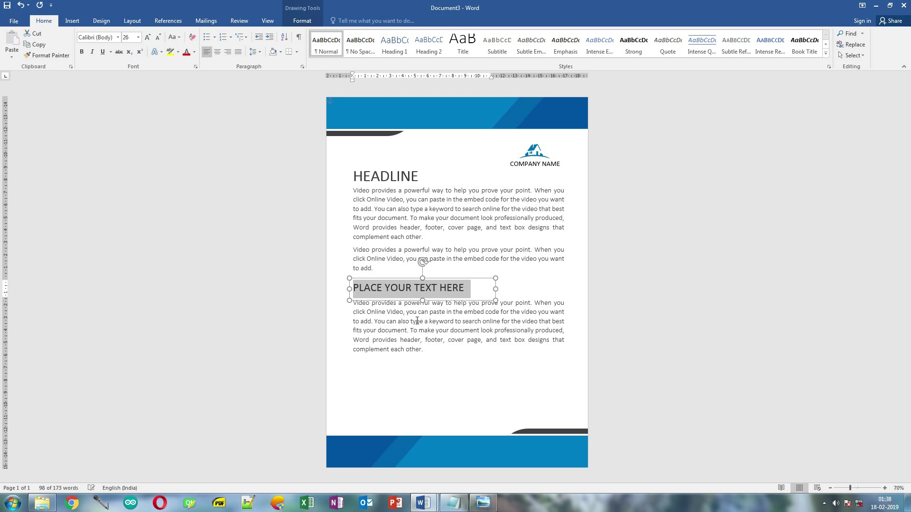
pyautogui.click(417, 297)
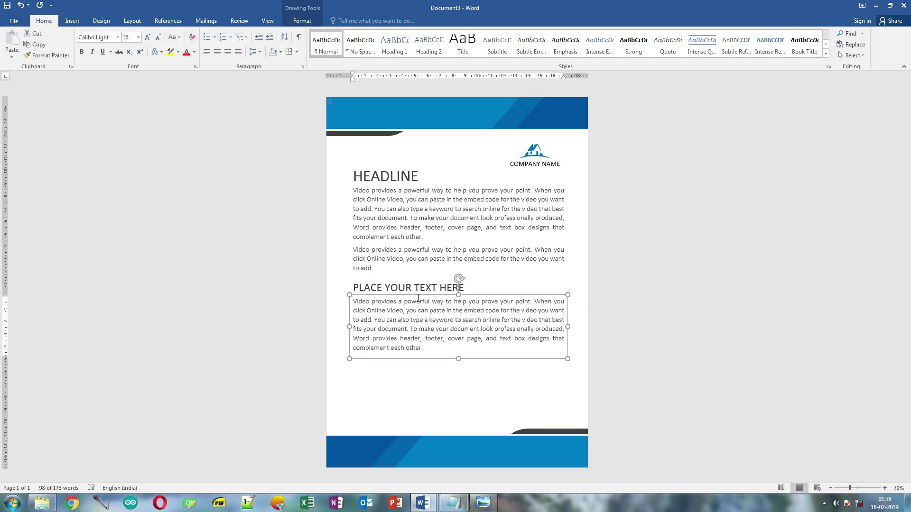
# - Copy the body box further down and replace its text with Regard, blank lines, then Art Director
pyautogui.press('Up')
pyautogui.click(403, 310)
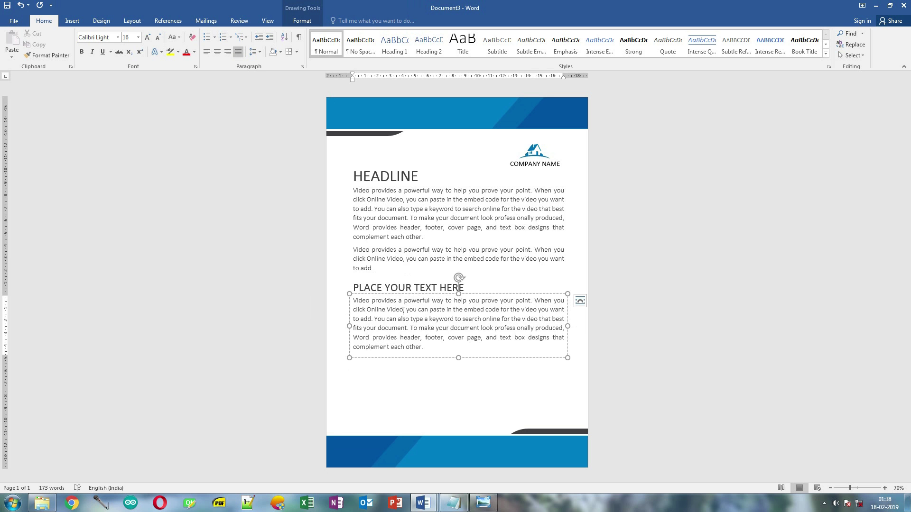
pyautogui.moveTo(403, 294); pyautogui.dragTo(403, 364)
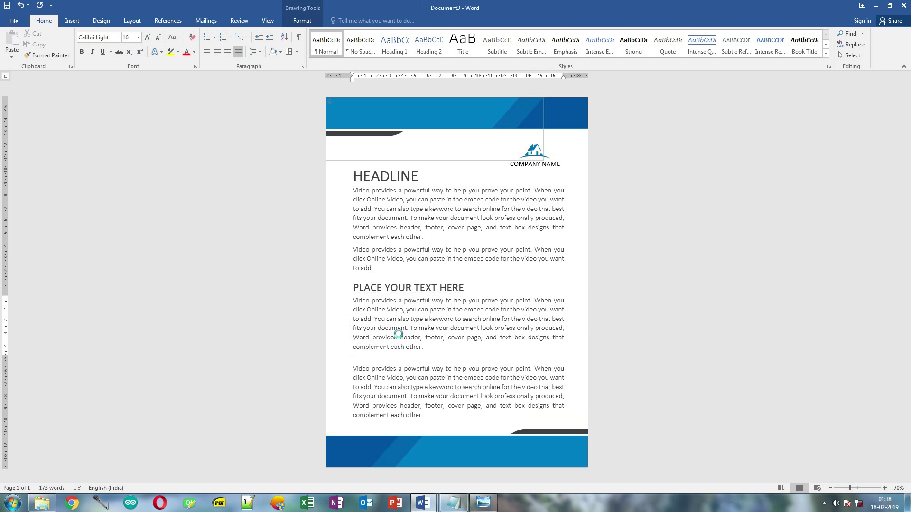
pyautogui.click(401, 389)
pyautogui.hotkey('ctrl', 'a')
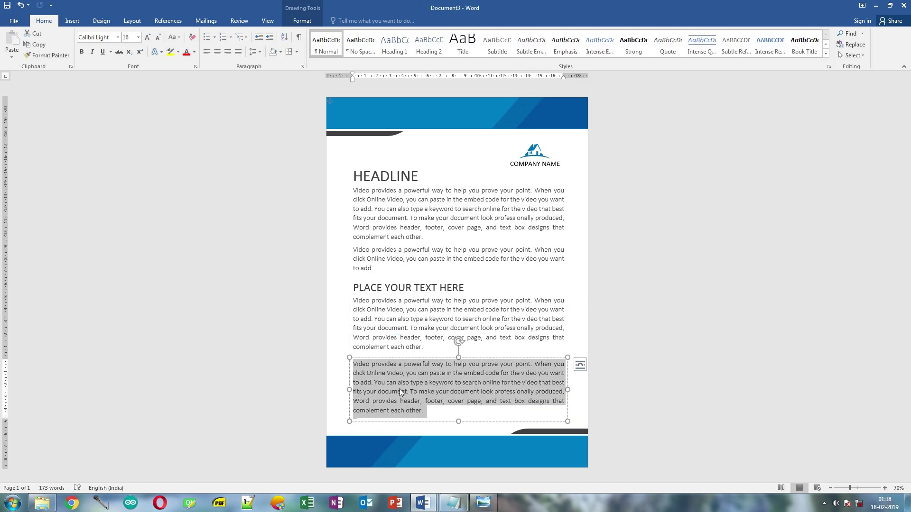
pyautogui.press('Delete')
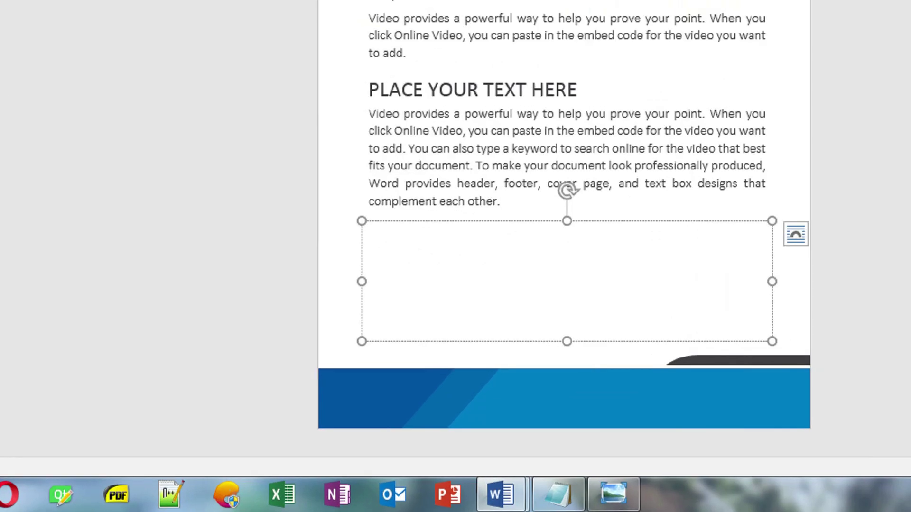
pyautogui.write('Regard')
pyautogui.press('Return')
pyautogui.press('Return')
pyautogui.press('Return')
pyautogui.press('Return')
pyautogui.press('Return')
pyautogui.write('Art Director')
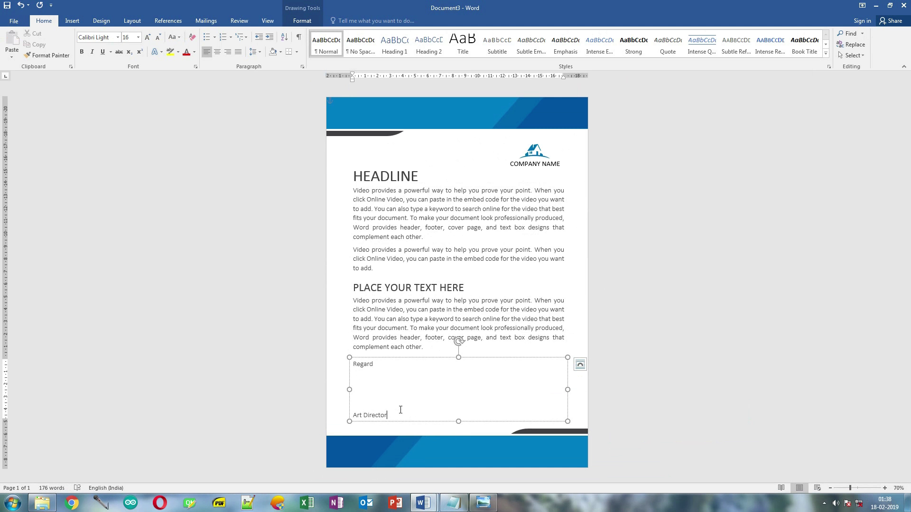
pyautogui.press('BackSpace')
# - Shorten the sign-off box and position it lower on the page above the footer
pyautogui.moveTo(421, 359); pyautogui.dragTo(422, 363)
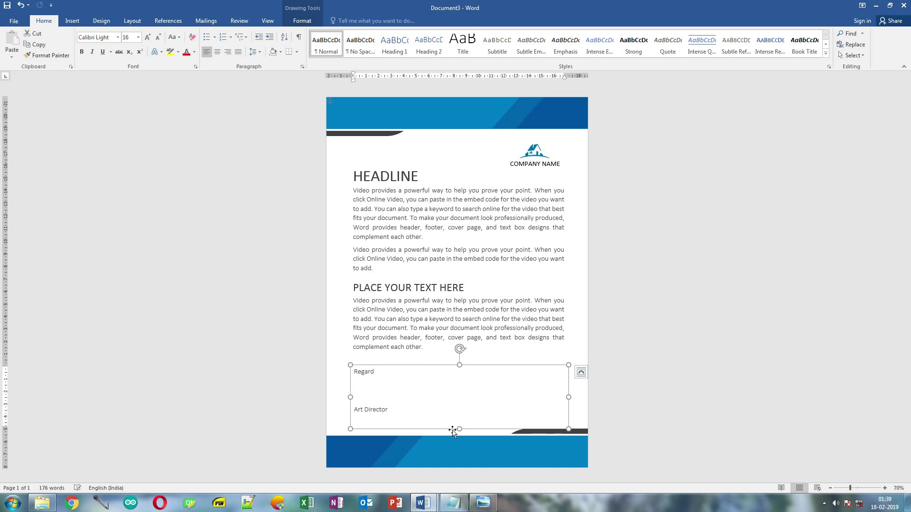
pyautogui.moveTo(458, 428); pyautogui.dragTo(457, 420)
pyautogui.moveTo(451, 366); pyautogui.dragTo(450, 374)
pyautogui.click(407, 371)
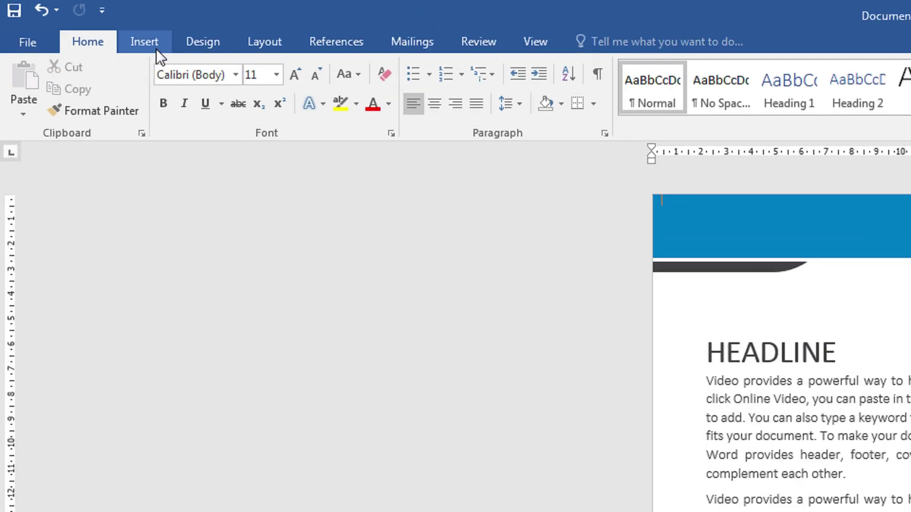
# - Insert the signature image, set it In Front of Text, and place it between Regard and Art Director
pyautogui.click(78, 24)
pyautogui.click(207, 89)
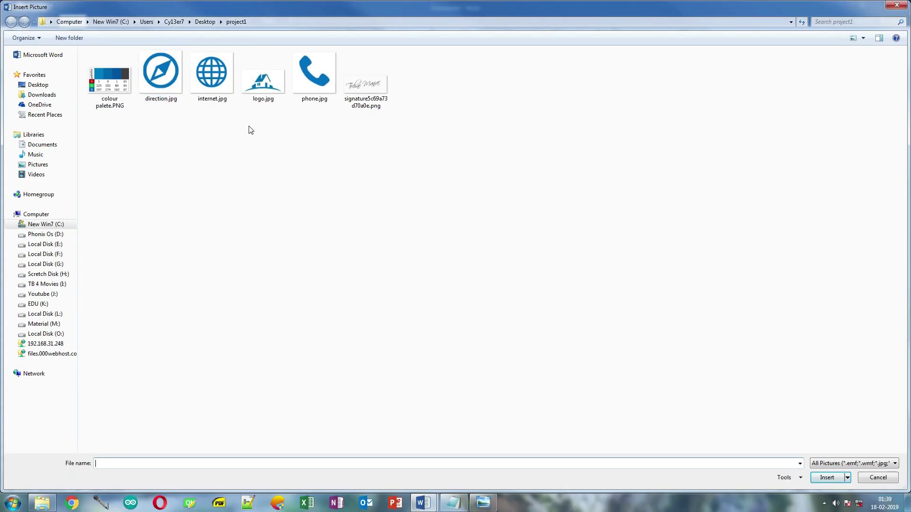
pyautogui.click(361, 106)
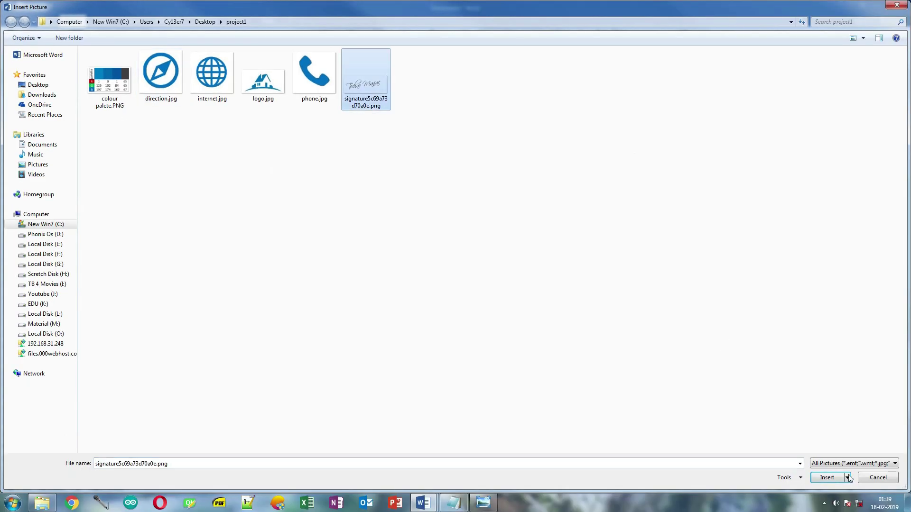
pyautogui.click(829, 480)
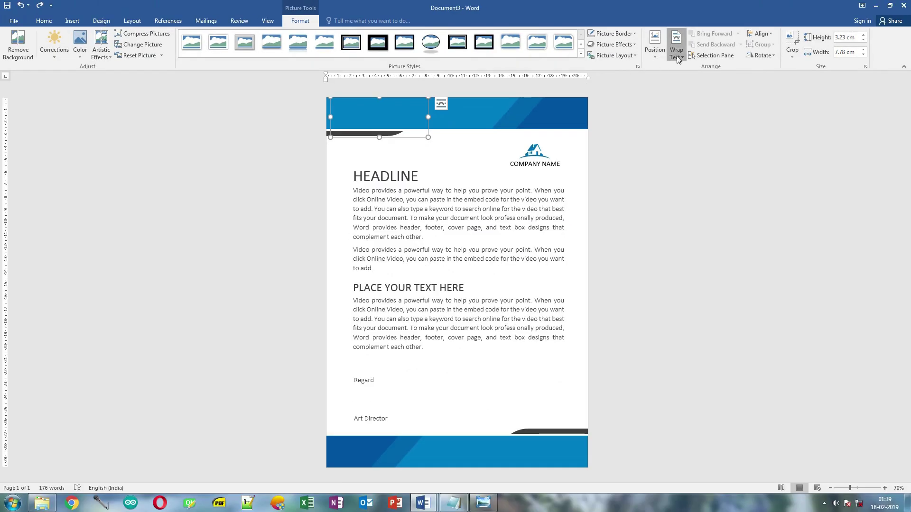
pyautogui.click(677, 55)
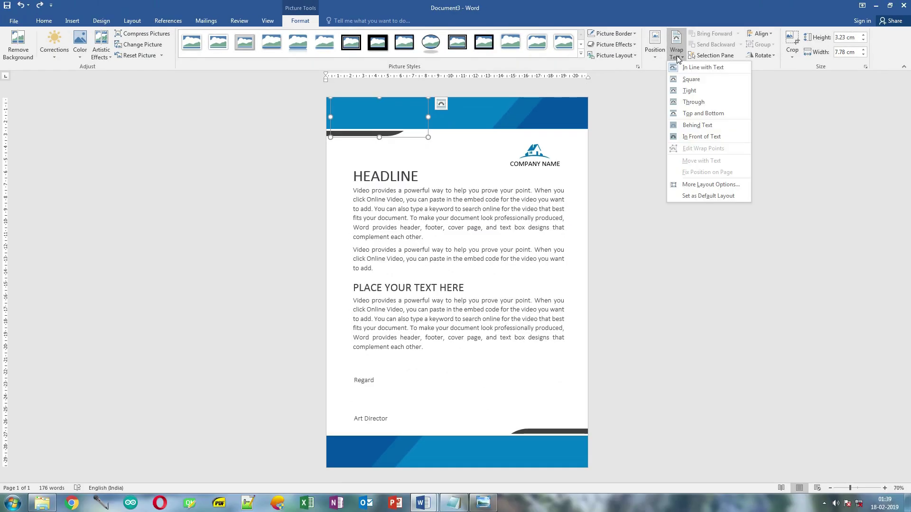
pyautogui.click(705, 138)
pyautogui.moveTo(378, 123); pyautogui.dragTo(392, 402)
# - Narrow the sign-off text box from the right
pyautogui.click(495, 382)
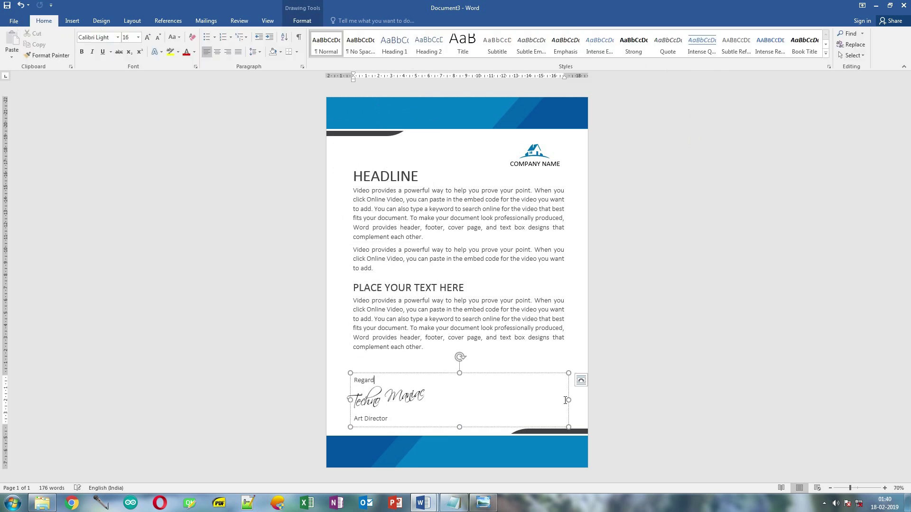
pyautogui.moveTo(567, 401); pyautogui.dragTo(431, 401)
pyautogui.click(645, 368)
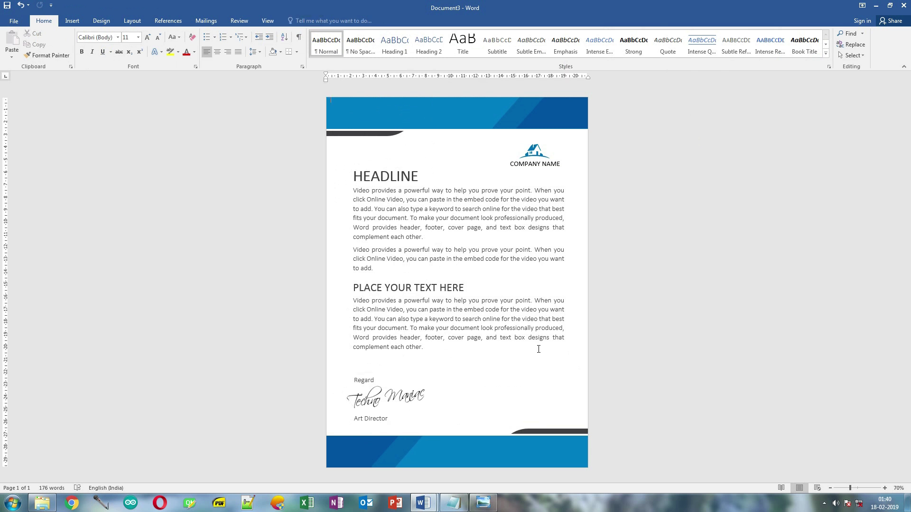
pyautogui.click(392, 279)
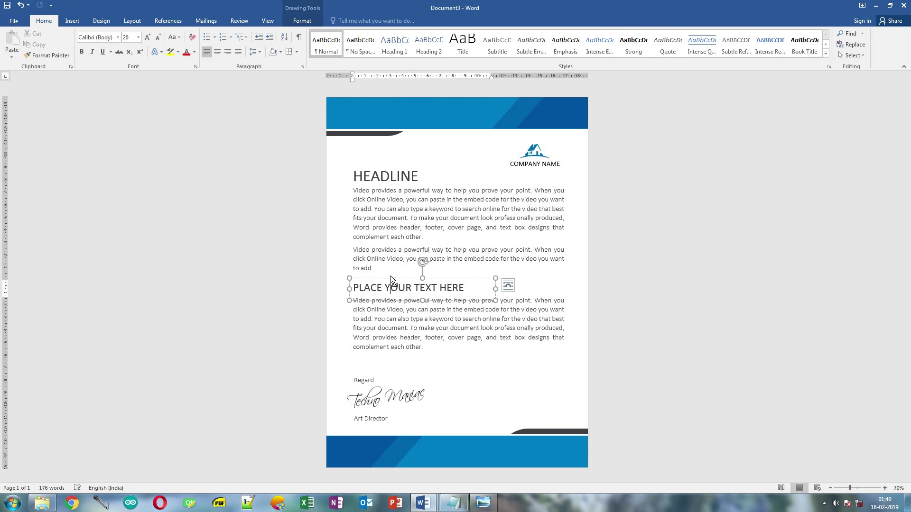
pyautogui.click(508, 286)
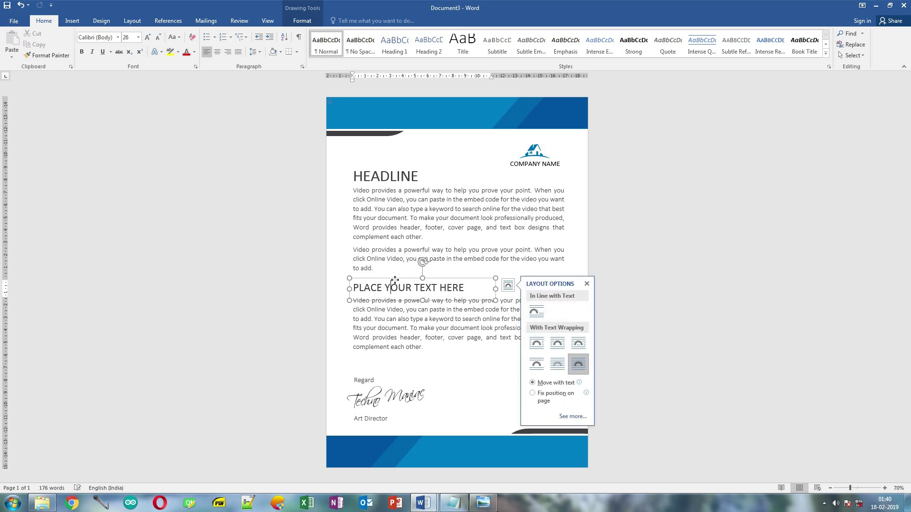
pyautogui.hotkey('ctrl', 'd')
pyautogui.moveTo(455, 445); pyautogui.dragTo(532, 445)
pyautogui.tripleClick(518, 454)
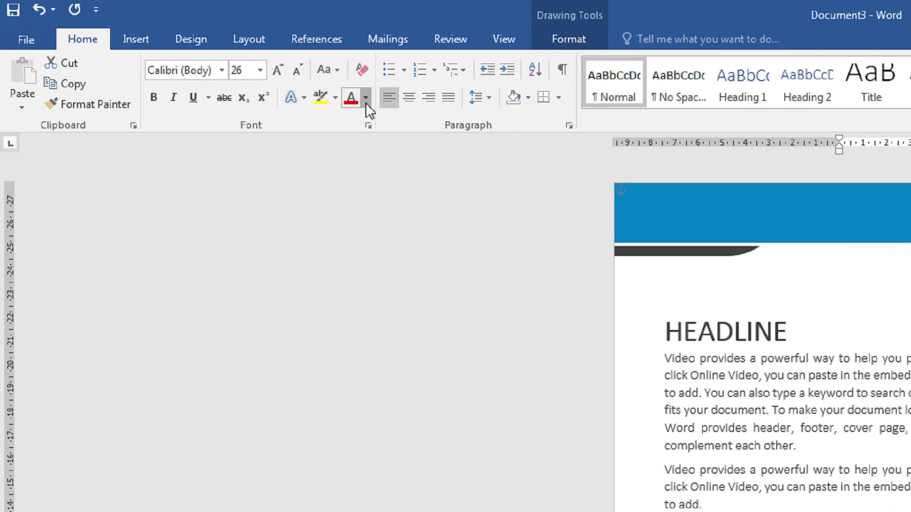
pyautogui.click(194, 52)
pyautogui.click(187, 82)
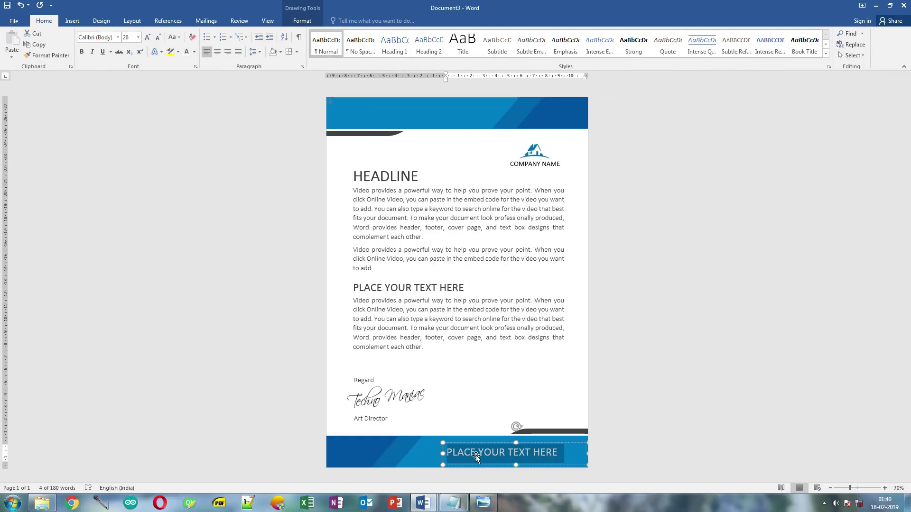
pyautogui.write('www.yourwebsite.com')
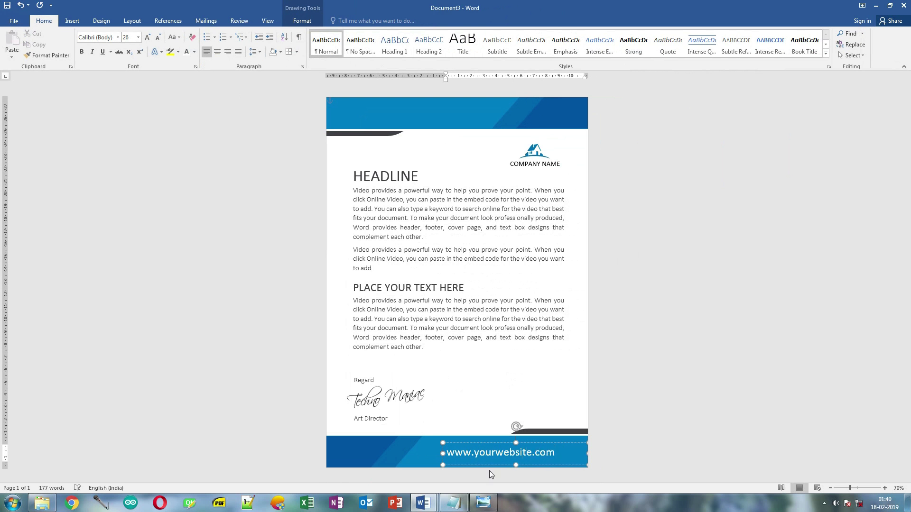
# - Shrink the website text to 20 pt, right-align it, and shift its box left
pyautogui.hotkey('ctrl', 'a')
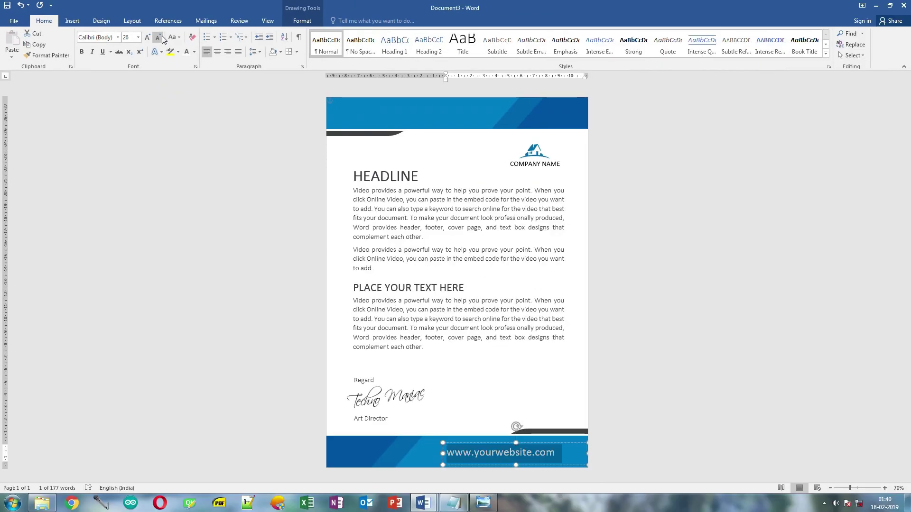
pyautogui.click(323, 72)
pyautogui.click(323, 72)
pyautogui.click(158, 37)
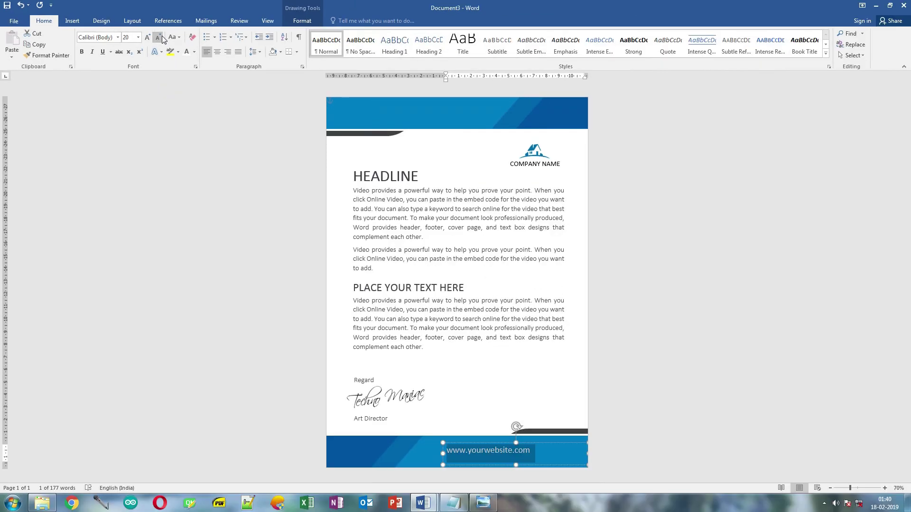
pyautogui.click(228, 52)
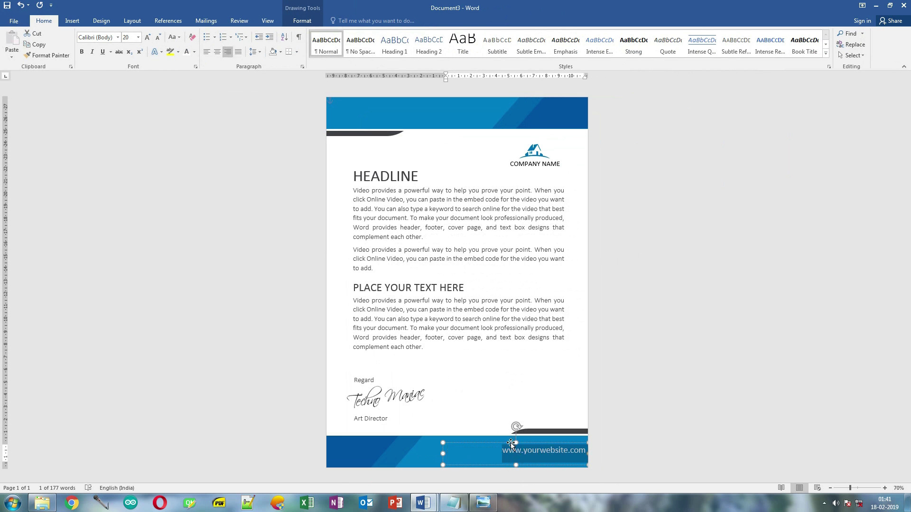
pyautogui.moveTo(508, 444); pyautogui.dragTo(486, 445)
pyautogui.click(669, 363)
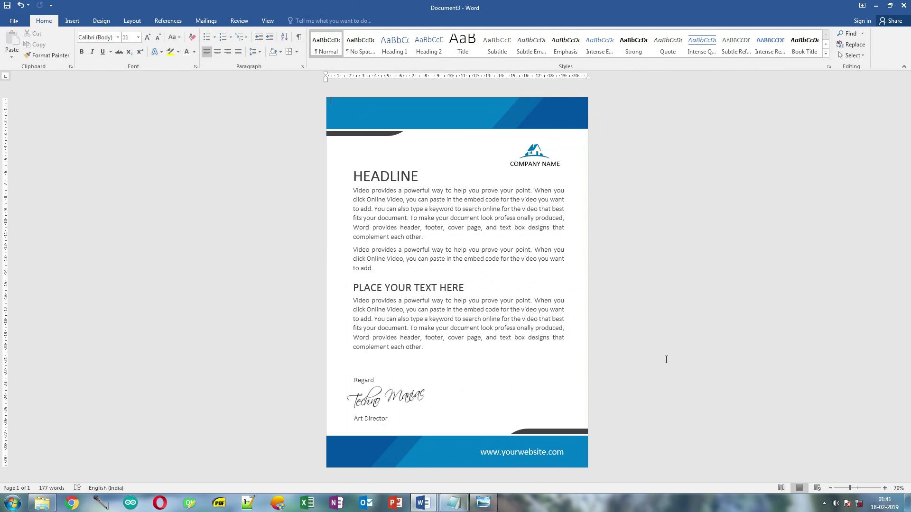
# - Duplicate the COMPANY NAME box above Regard, switch it to Calibri Light, and clear its text
pyautogui.click(531, 164)
pyautogui.hotkey('ctrl', 'd')
pyautogui.moveTo(531, 164); pyautogui.dragTo(536, 365)
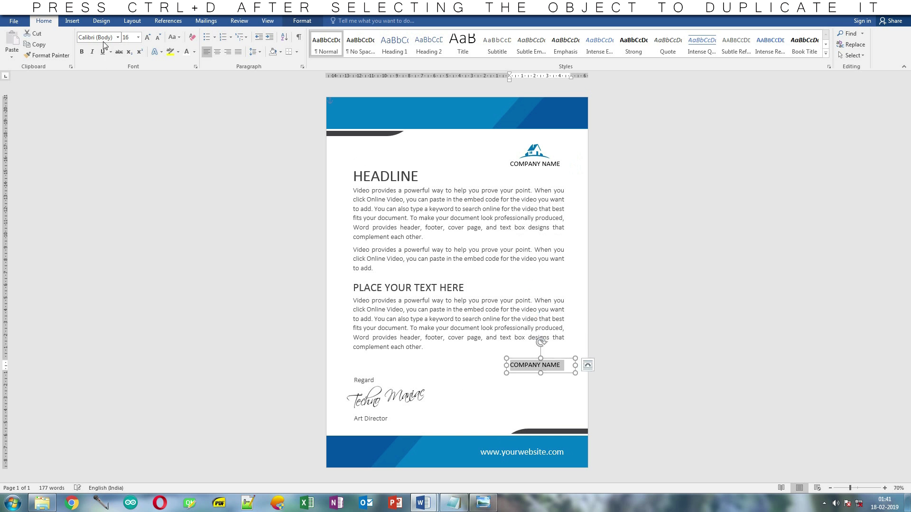
pyautogui.click(117, 38)
pyautogui.click(110, 95)
pyautogui.hotkey('ctrl', 'a')
pyautogui.press('Delete')
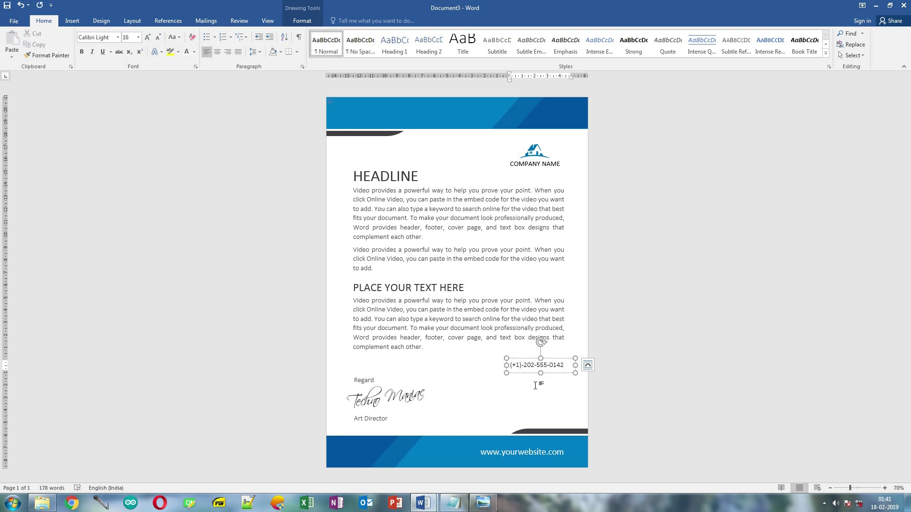
# - Enter two contact phone numbers on separate lines and remove the paragraph spacing between them
pyautogui.press('Return')
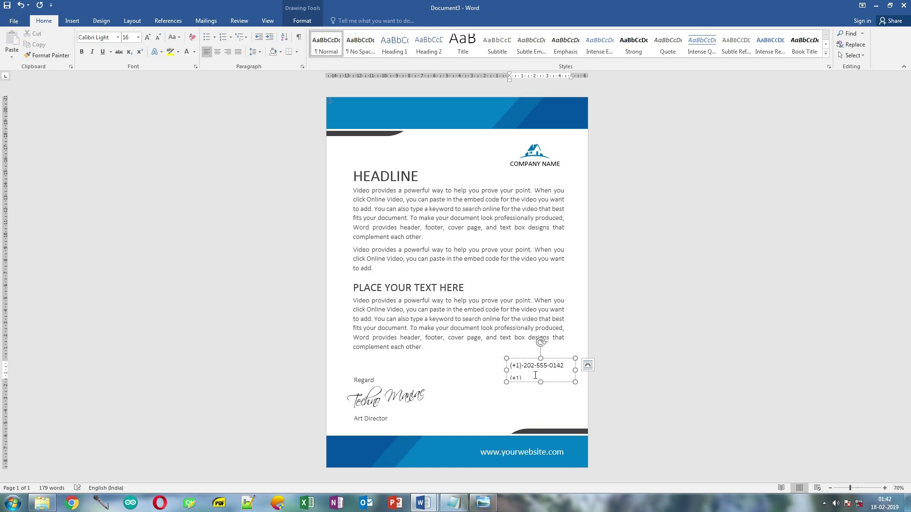
pyautogui.write('(+1)-202-555-0143')
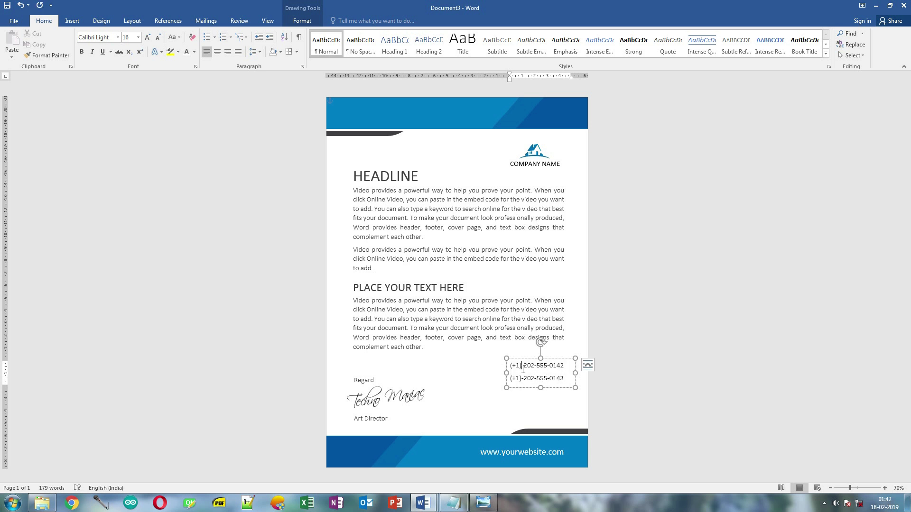
pyautogui.hotkey('ctrl', 'a')
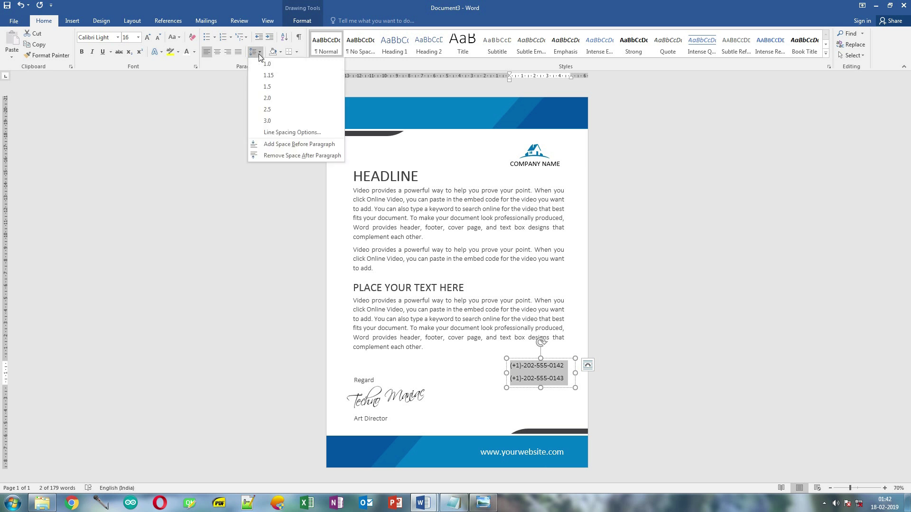
pyautogui.click(285, 155)
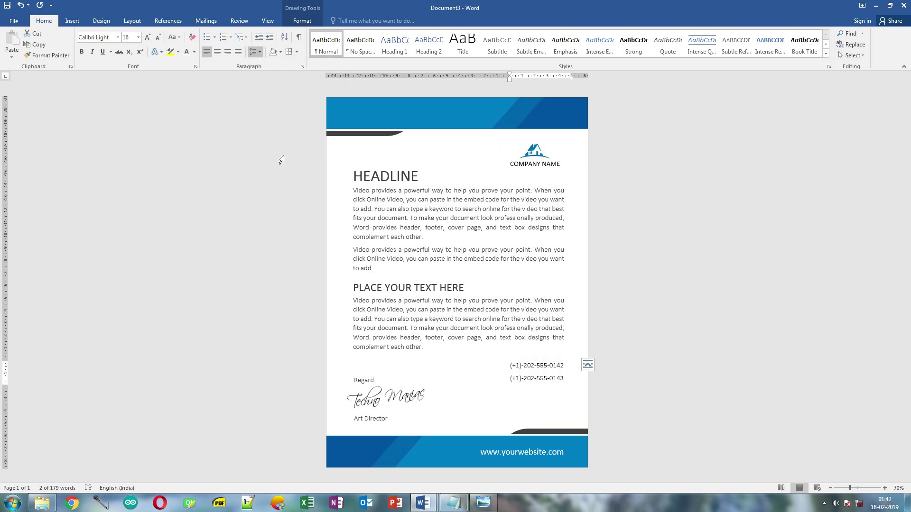
pyautogui.click(255, 50)
pyautogui.click(272, 66)
pyautogui.click(559, 359)
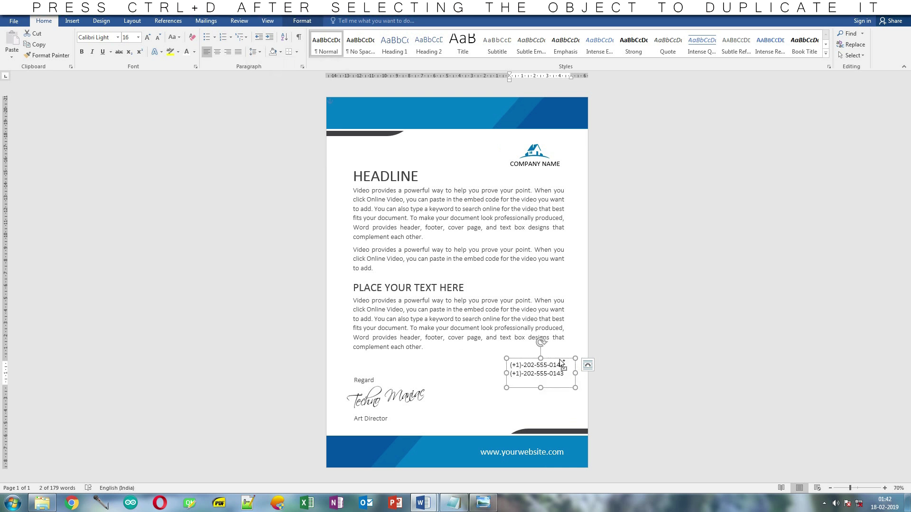
pyautogui.hotkey('ctrl', 'd')
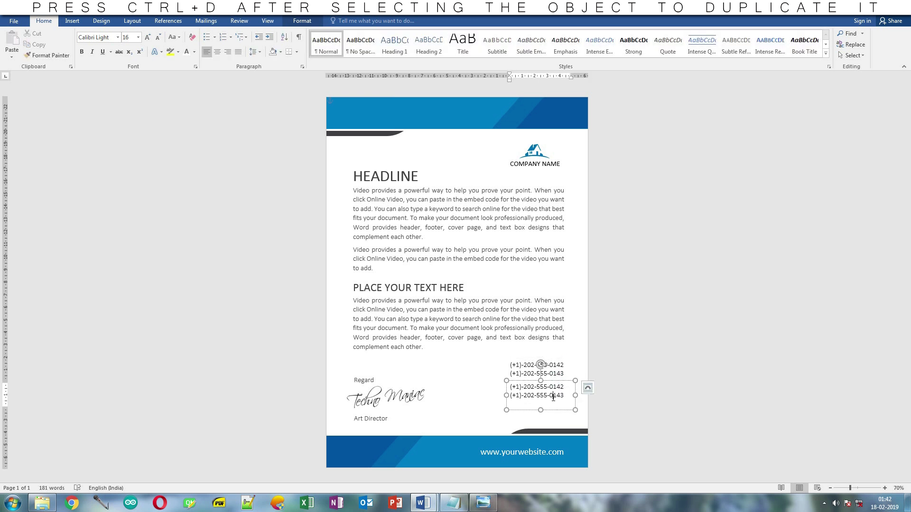
pyautogui.write('Your')
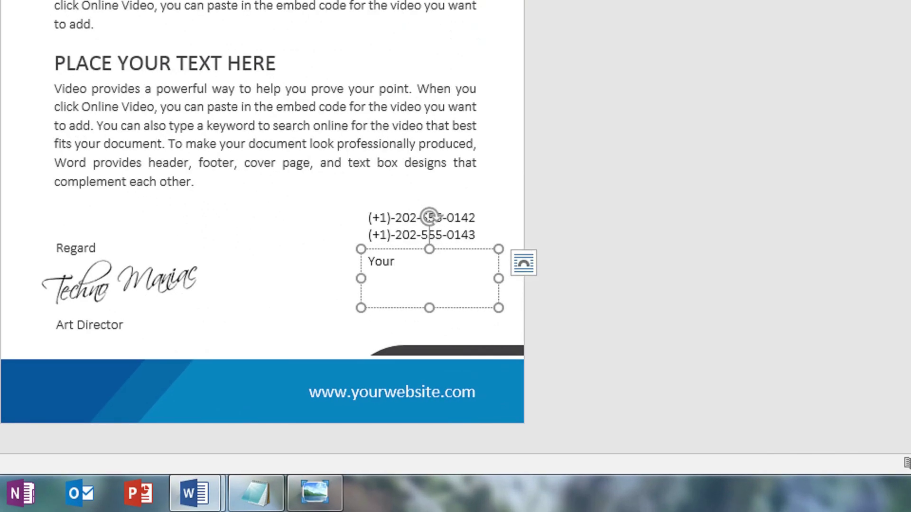
pyautogui.press('BackSpace')
pyautogui.press('BackSpace')
pyautogui.press('BackSpace')
pyautogui.press('BackSpace')
pyautogui.write('your@email.com')
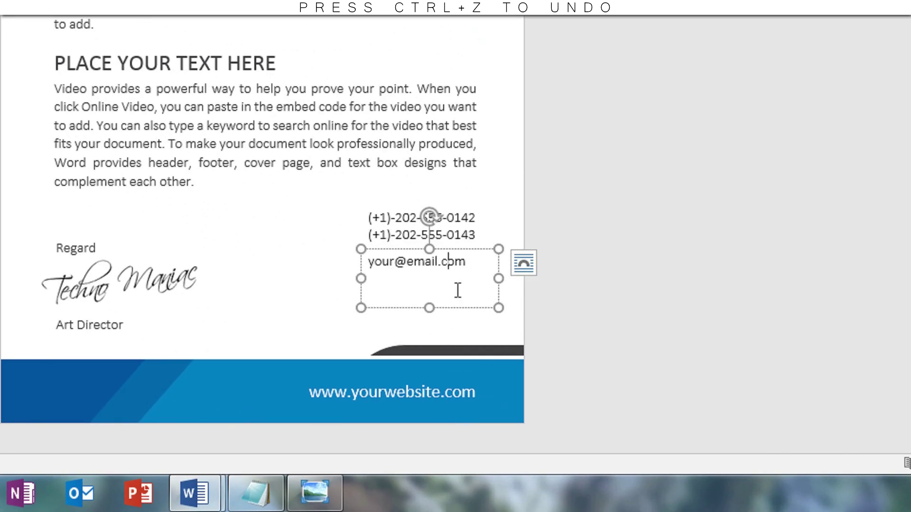
pyautogui.write('id')
pyautogui.press('Return')
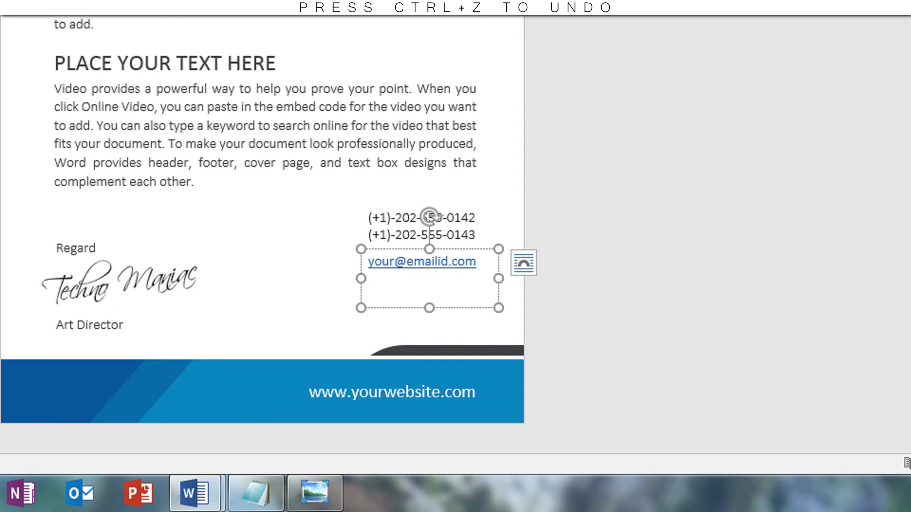
pyautogui.hotkey('ctrl', 'z')
pyautogui.write('www.yoursite.com')
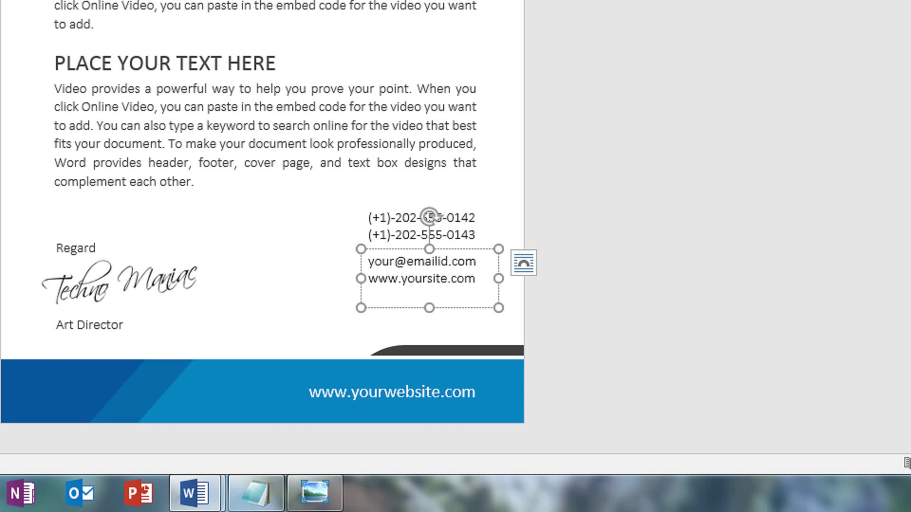
pyautogui.press('Return')
pyautogui.hotkey('ctrl', 'z')
pyautogui.press('BackSpace')
# - Duplicate the e-mail box below and replace its text with a sample New York street address
pyautogui.click(428, 306)
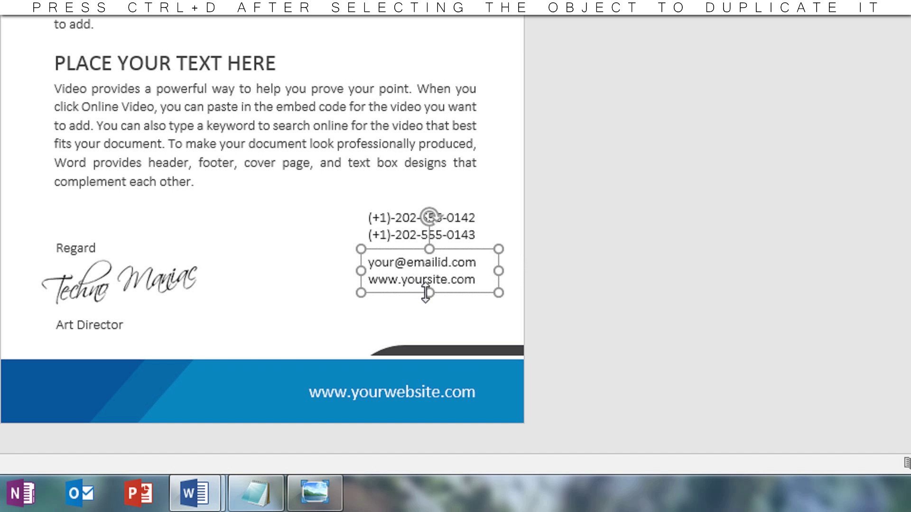
pyautogui.hotkey('ctrl', 'd')
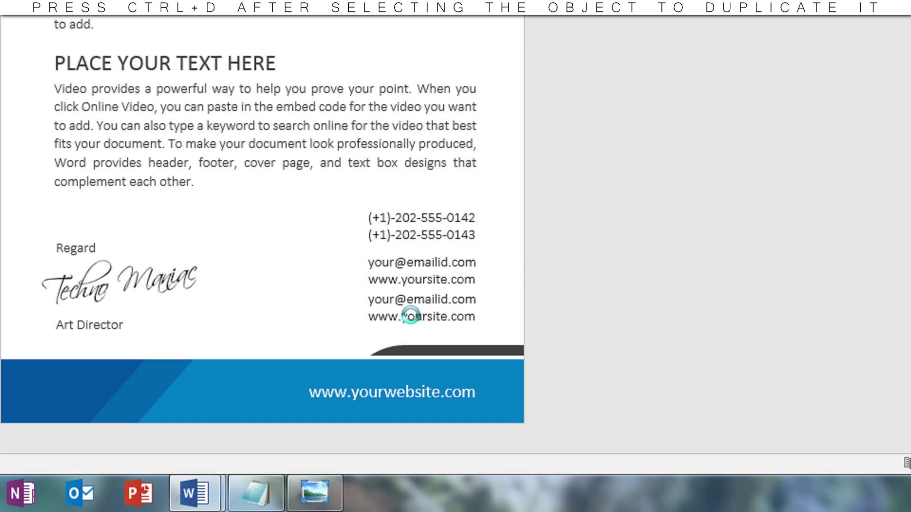
pyautogui.keyDown('shift'); pyautogui.click(411, 321); pyautogui.keyUp('shift')
pyautogui.click(416, 317)
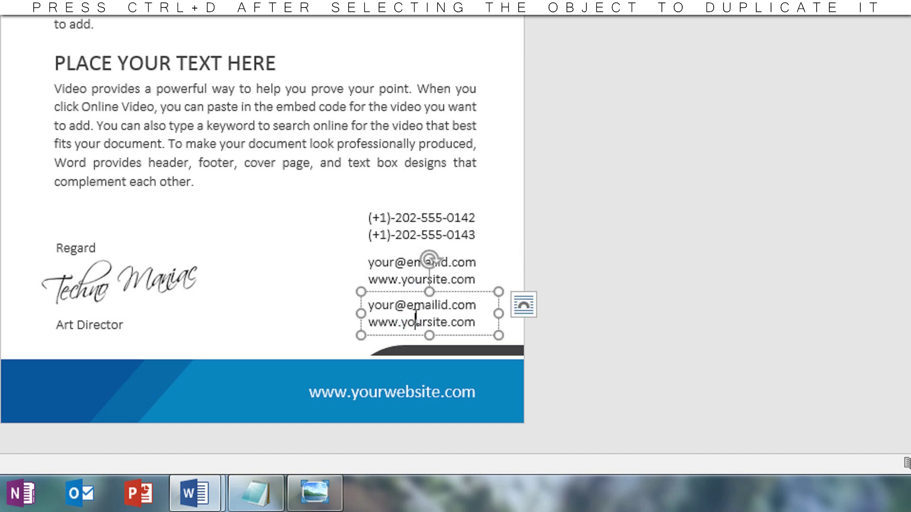
pyautogui.hotkey('ctrl', 'a')
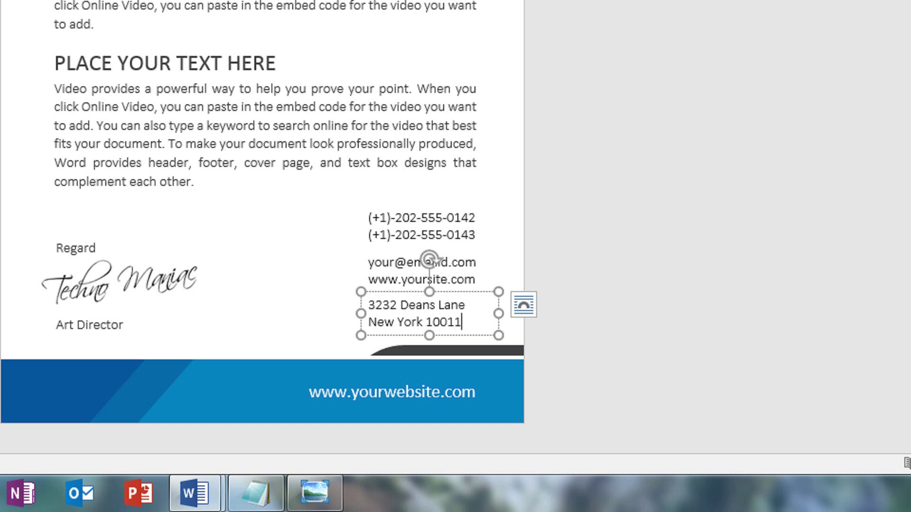
# - Insert phone.jpg, set it In Front of Text, and place it beside the phone numbers
pyautogui.click(604, 257)
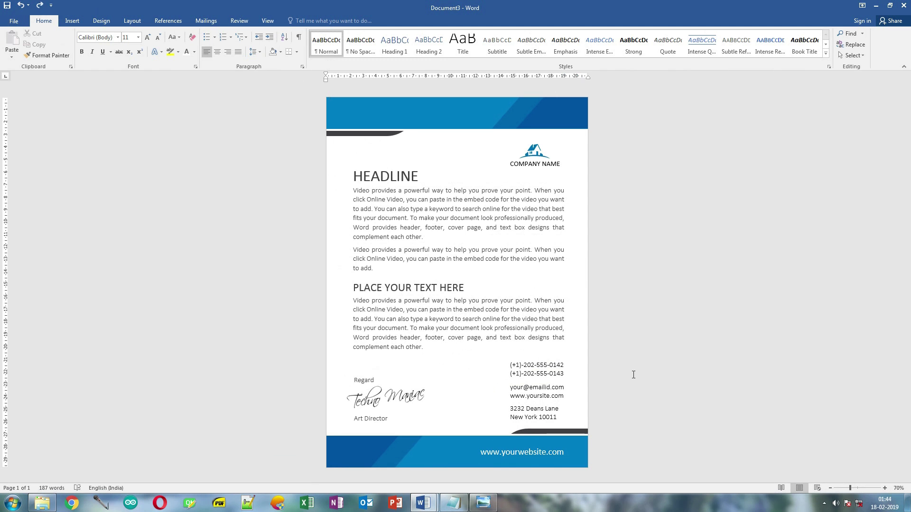
pyautogui.click(68, 20)
pyautogui.click(113, 44)
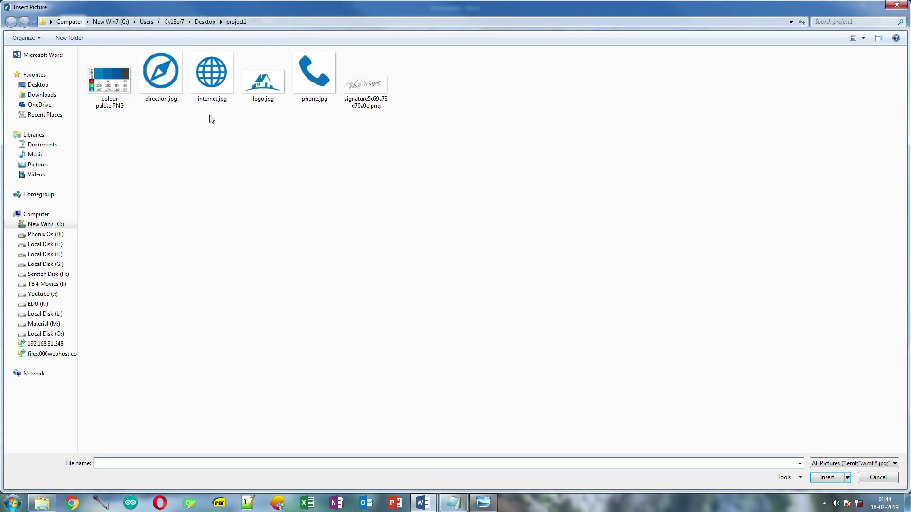
pyautogui.click(305, 95)
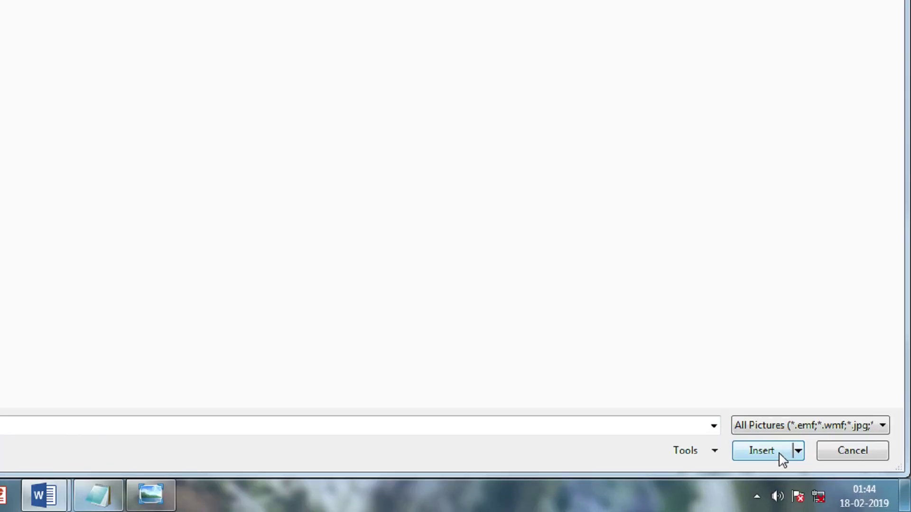
pyautogui.click(826, 477)
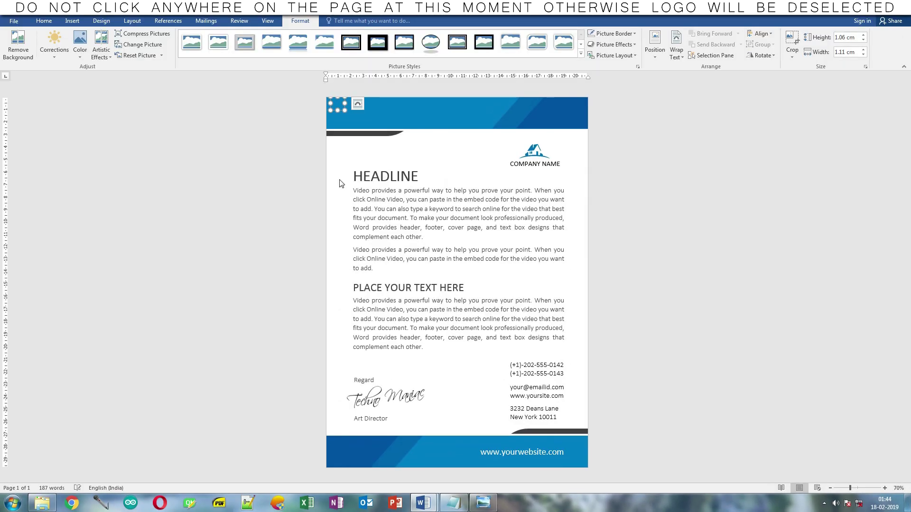
pyautogui.click(677, 47)
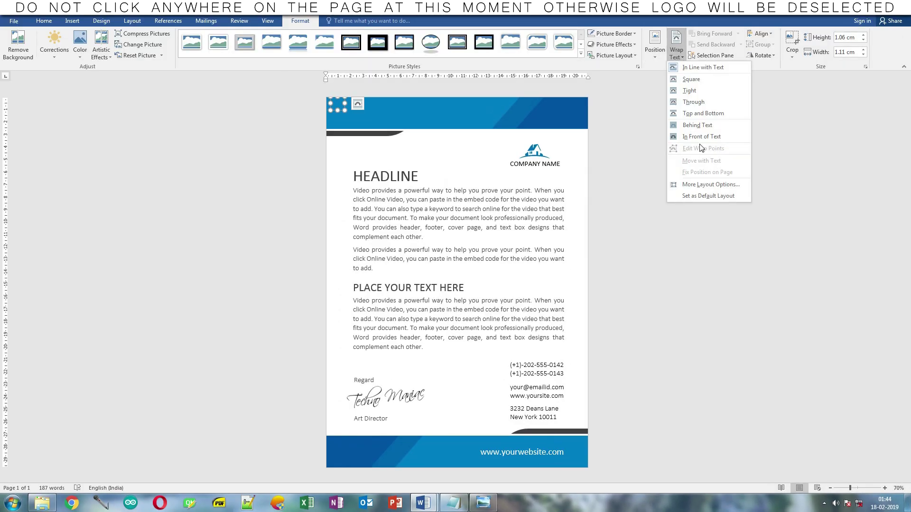
pyautogui.click(701, 137)
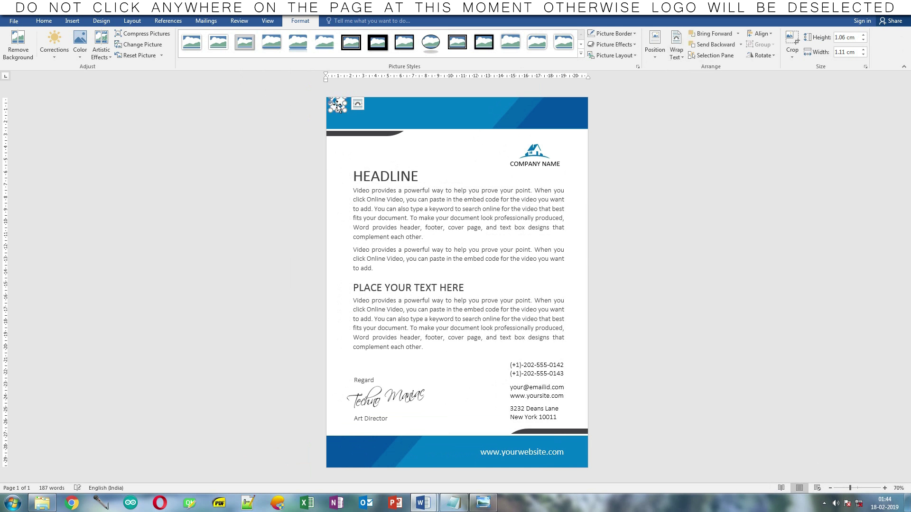
pyautogui.moveTo(347, 119); pyautogui.dragTo(498, 373)
pyautogui.click(597, 373)
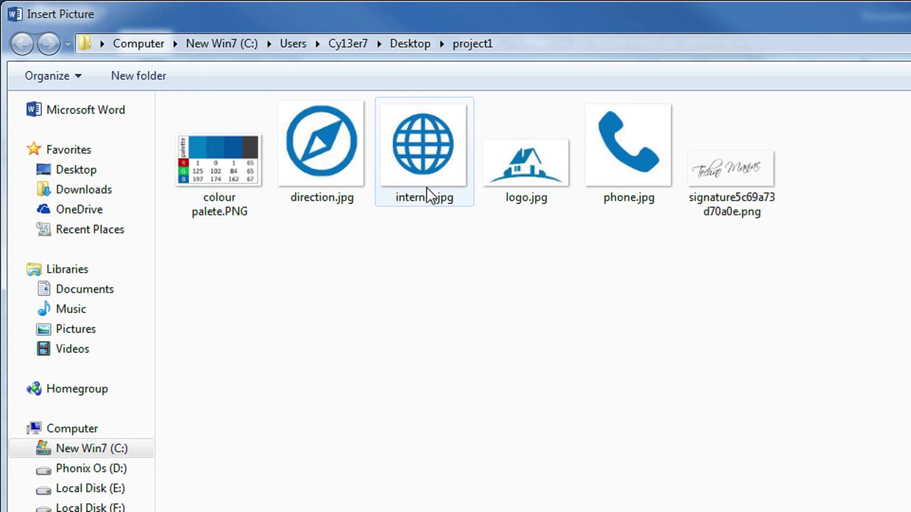
# - Insert the internet.jpg globe icon in front of text beside the e-mail and website lines
pyautogui.click(426, 187)
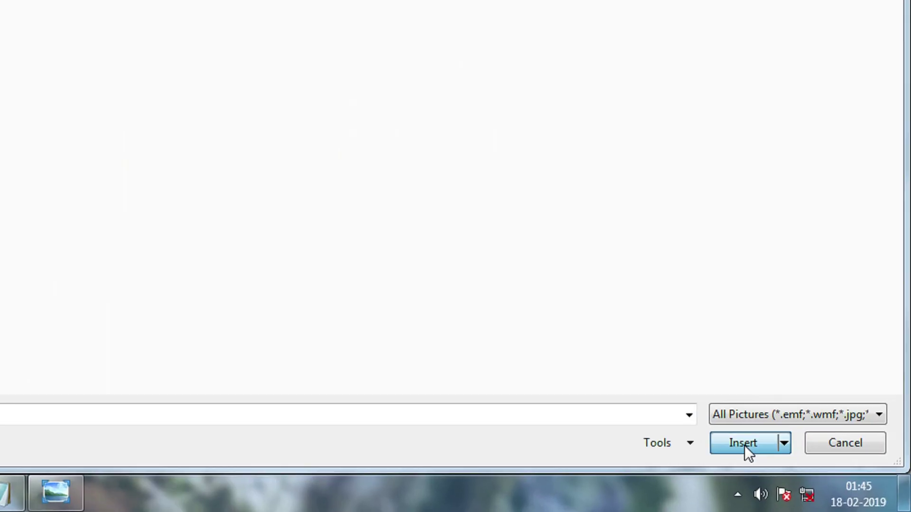
pyautogui.click(745, 445)
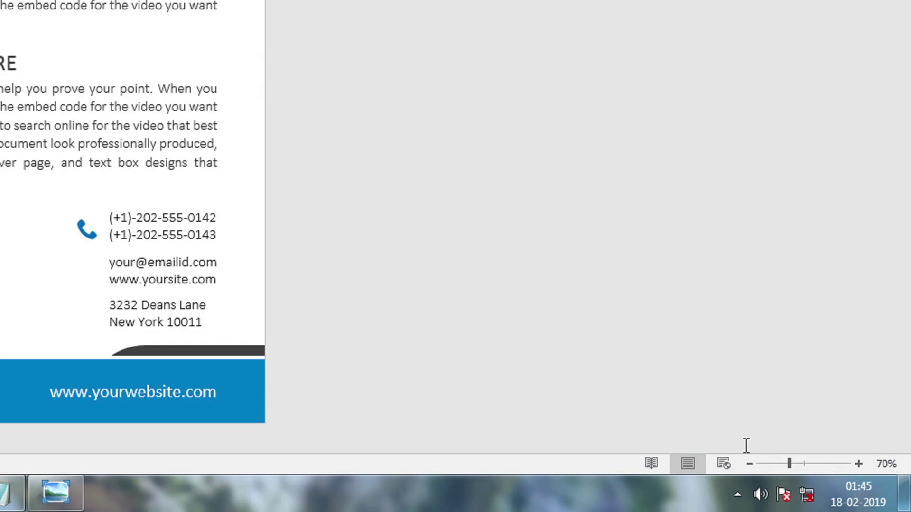
pyautogui.click(676, 50)
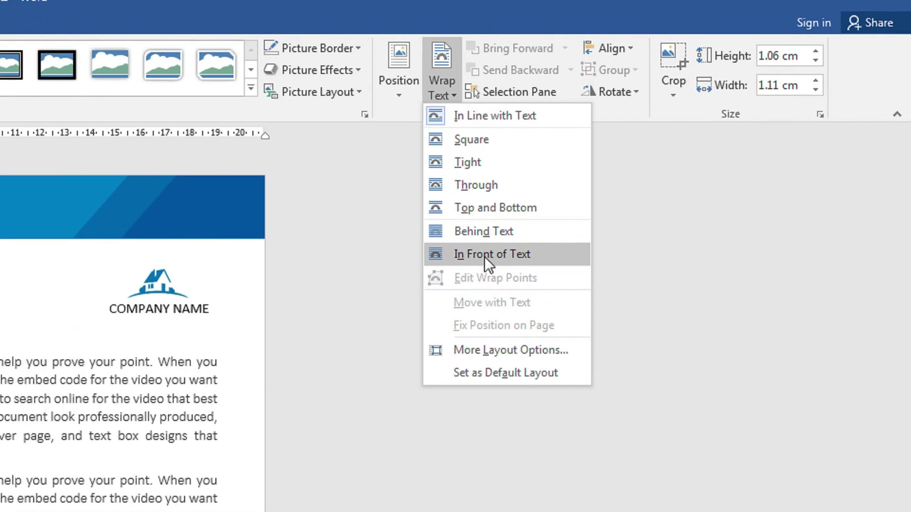
pyautogui.click(534, 230)
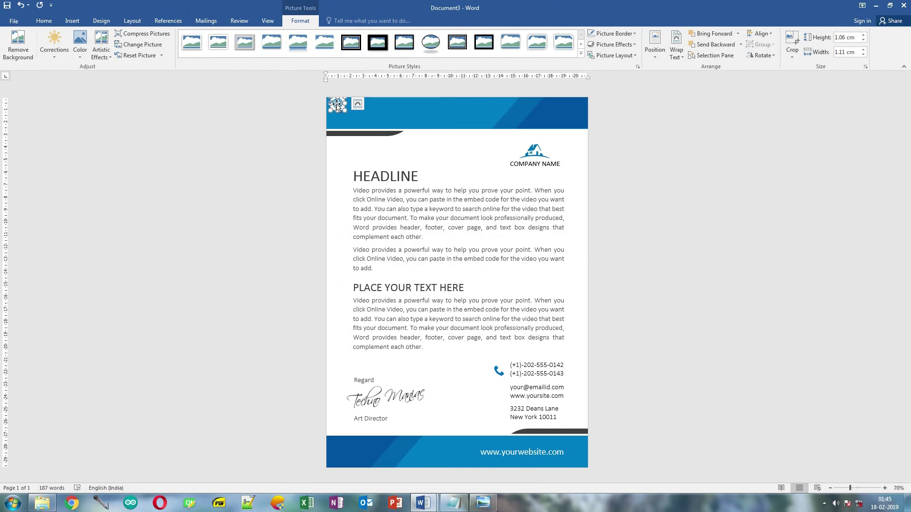
pyautogui.moveTo(337, 106); pyautogui.dragTo(498, 392)
pyautogui.click(670, 390)
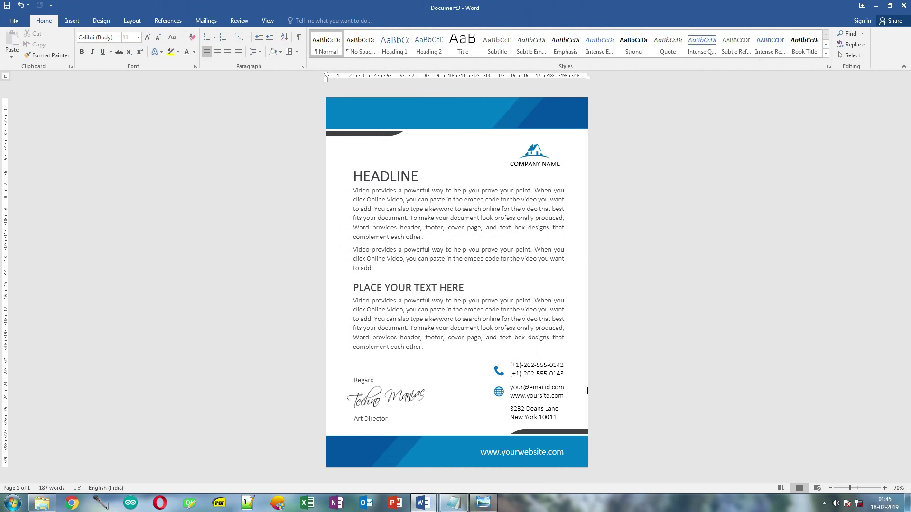
# - Insert the direction.jpg compass icon in front of text beside the address lines
pyautogui.click(72, 21)
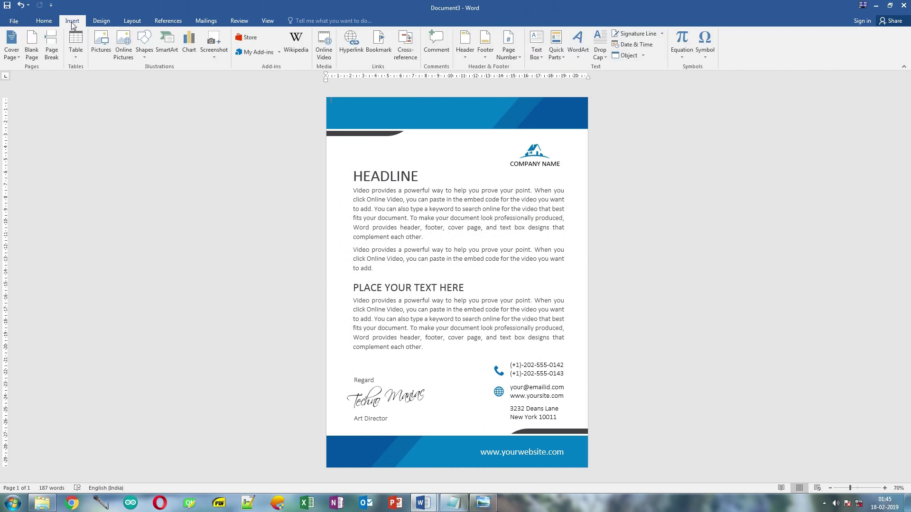
pyautogui.click(98, 47)
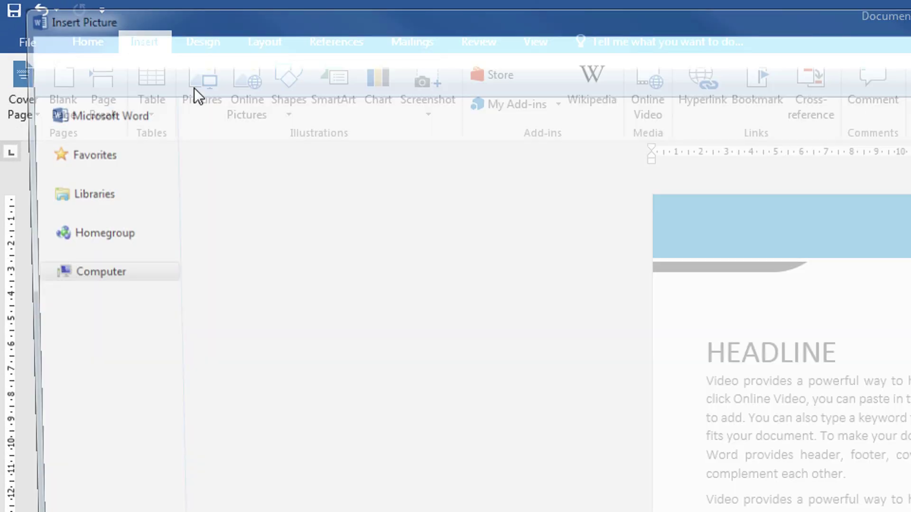
pyautogui.click(322, 150)
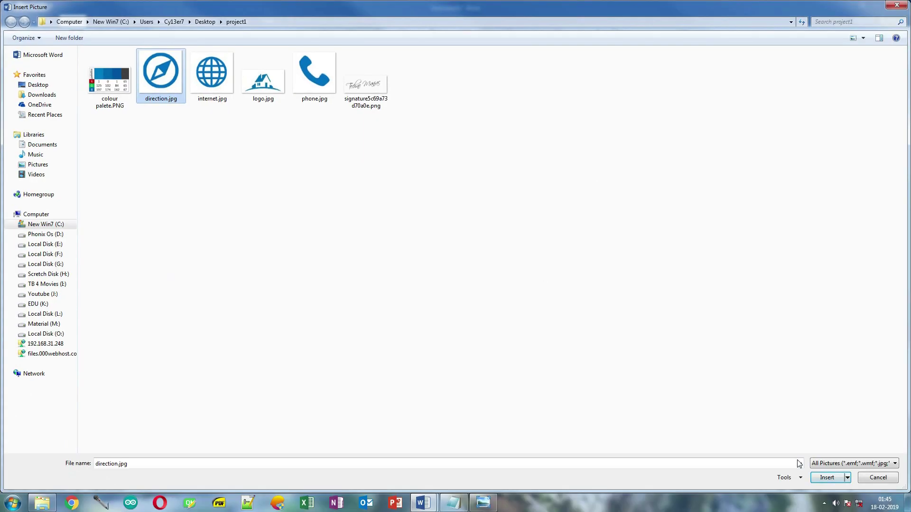
pyautogui.click(827, 478)
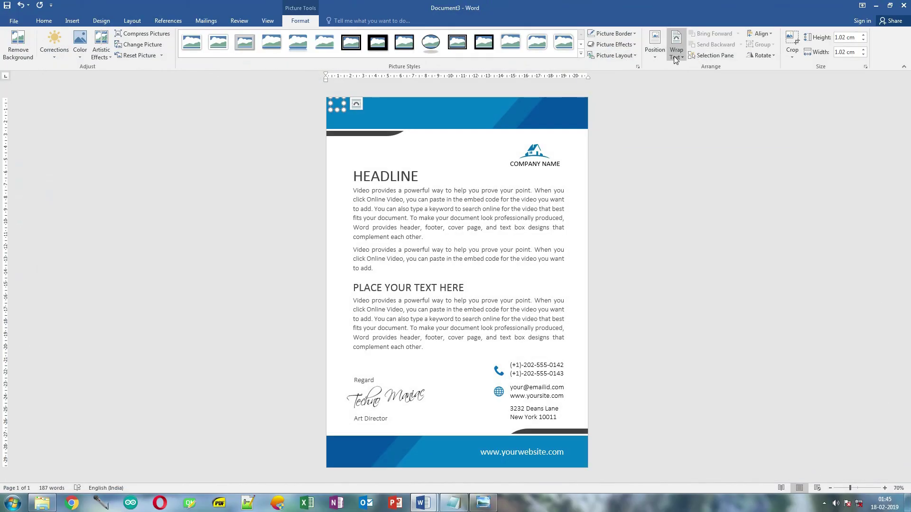
pyautogui.click(674, 56)
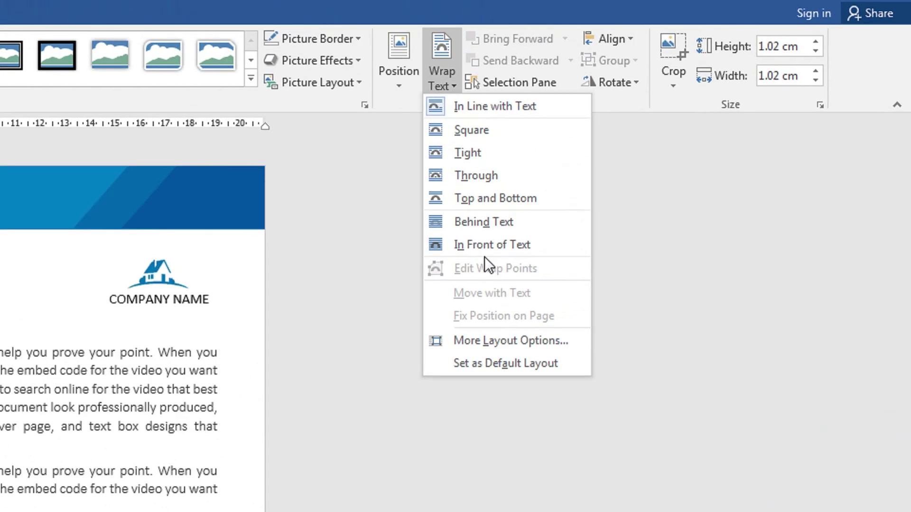
pyautogui.click(486, 249)
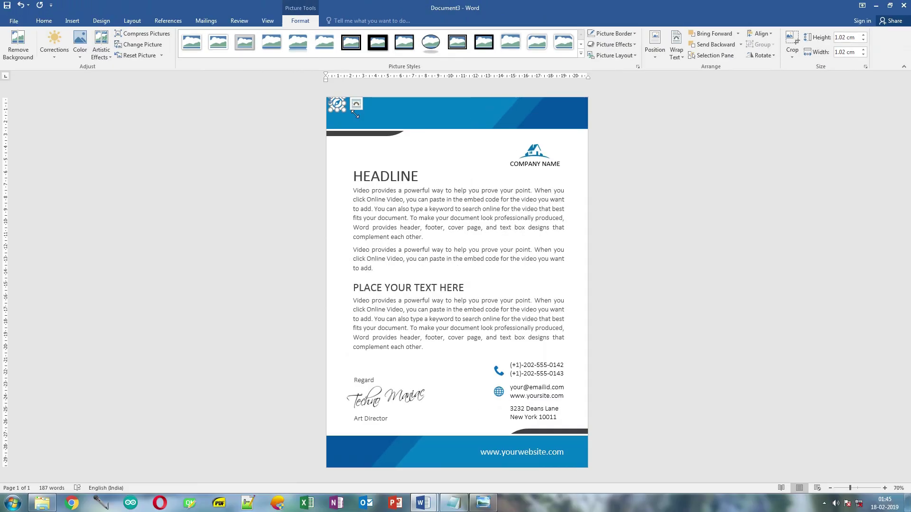
pyautogui.moveTo(348, 130); pyautogui.dragTo(518, 414)
pyautogui.click(590, 401)
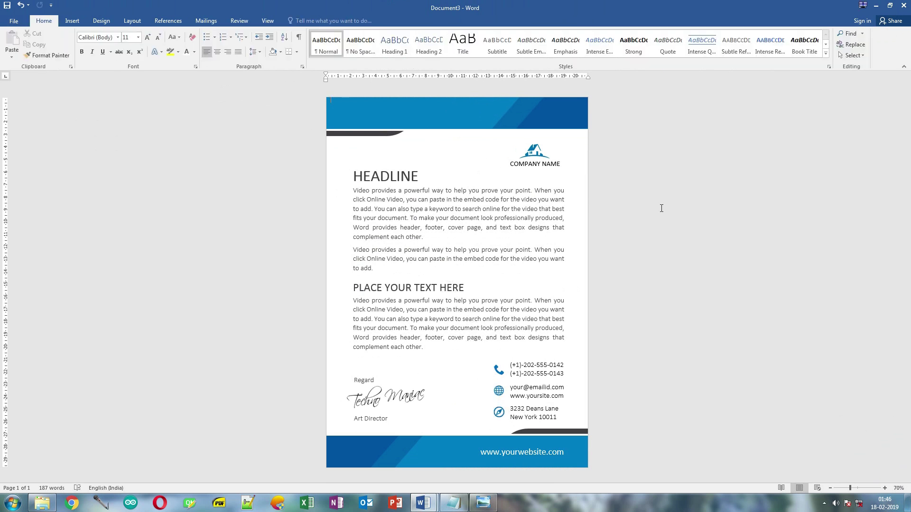
# - Nudge the HEADLINE box up slightly and position the signature picture between Regard and Art Director
pyautogui.click(402, 173)
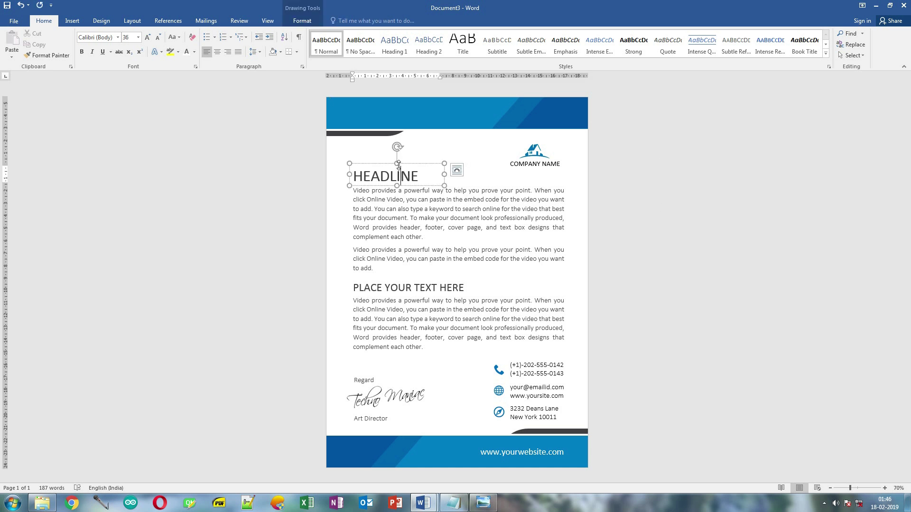
pyautogui.moveTo(399, 166); pyautogui.dragTo(397, 165)
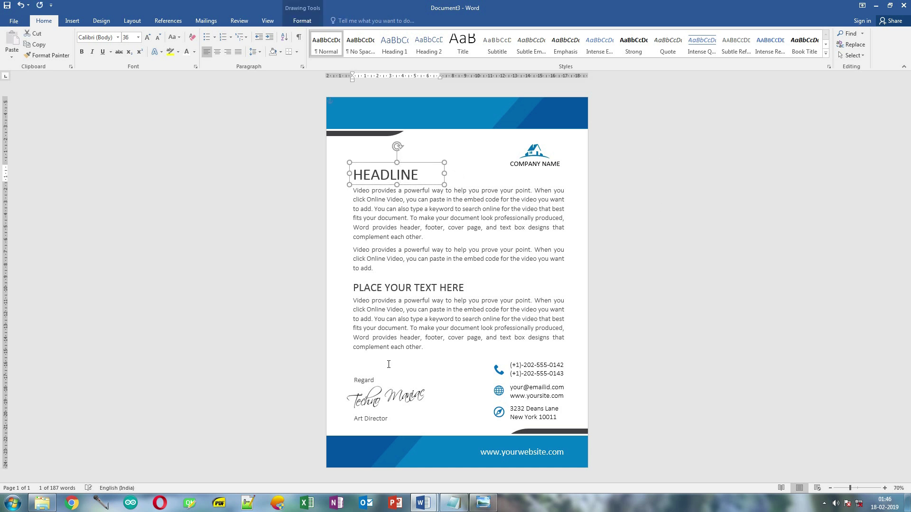
pyautogui.click(365, 377)
pyautogui.moveTo(366, 377)
pyautogui.mouseDown()
pyautogui.moveTo(403, 374)
pyautogui.moveTo(363, 359)
pyautogui.mouseUp()
pyautogui.click(360, 368)
pyautogui.click(408, 385)
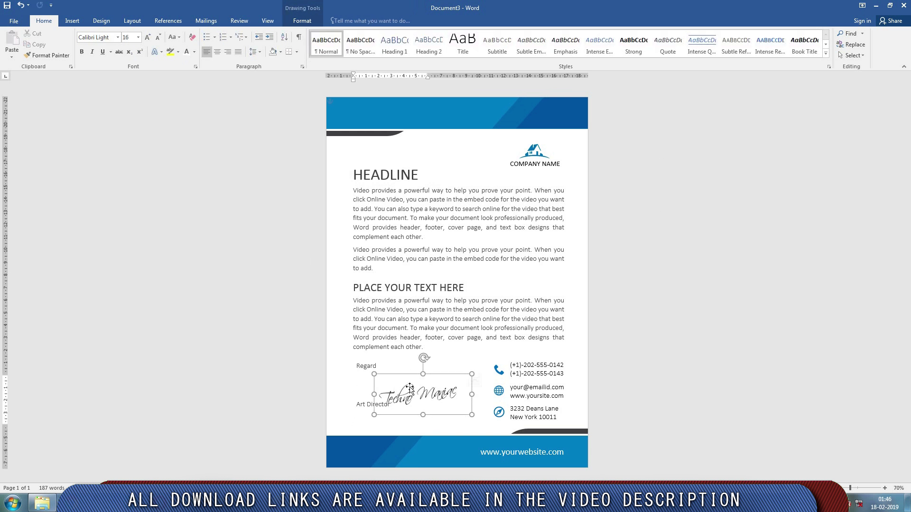
pyautogui.moveTo(413, 380); pyautogui.dragTo(381, 367)
pyautogui.click(413, 419)
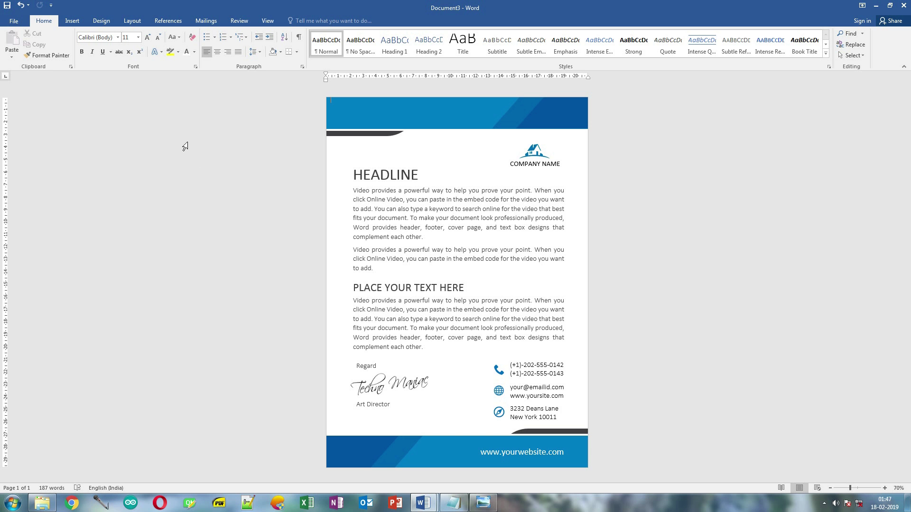
# - Save As a PDF in Desktop\project1 with the name 'for printing use pdf format'
pyautogui.click(14, 21)
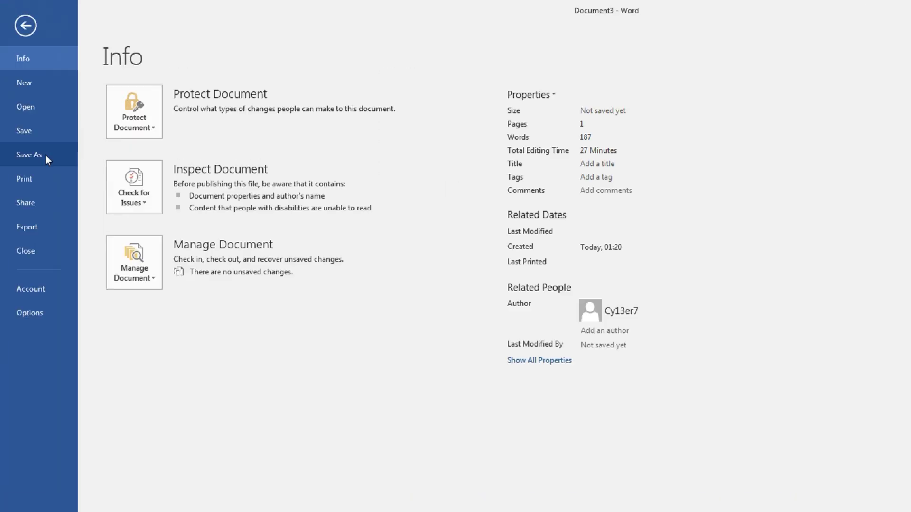
pyautogui.click(34, 116)
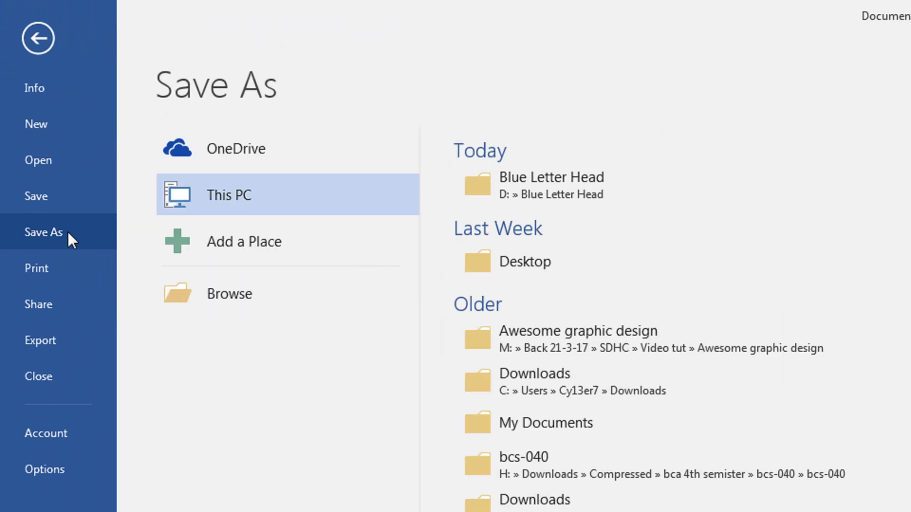
pyautogui.click(237, 307)
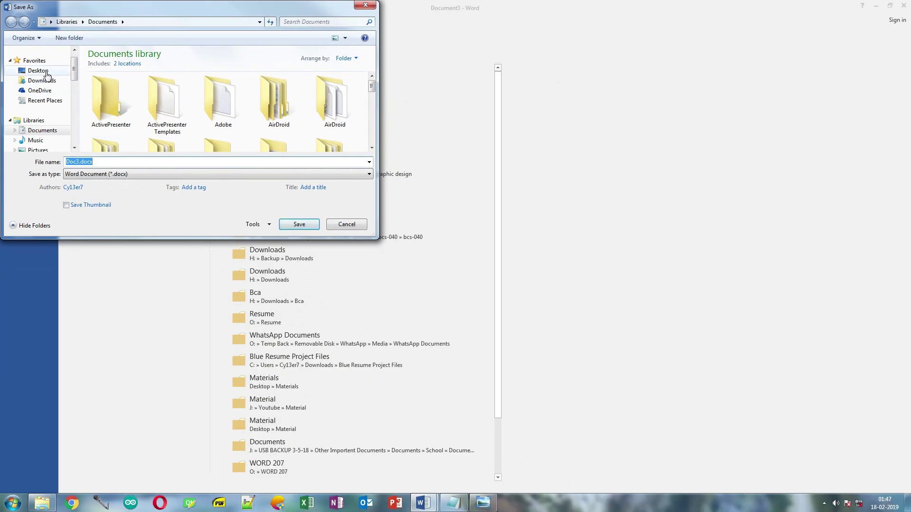
pyautogui.click(46, 73)
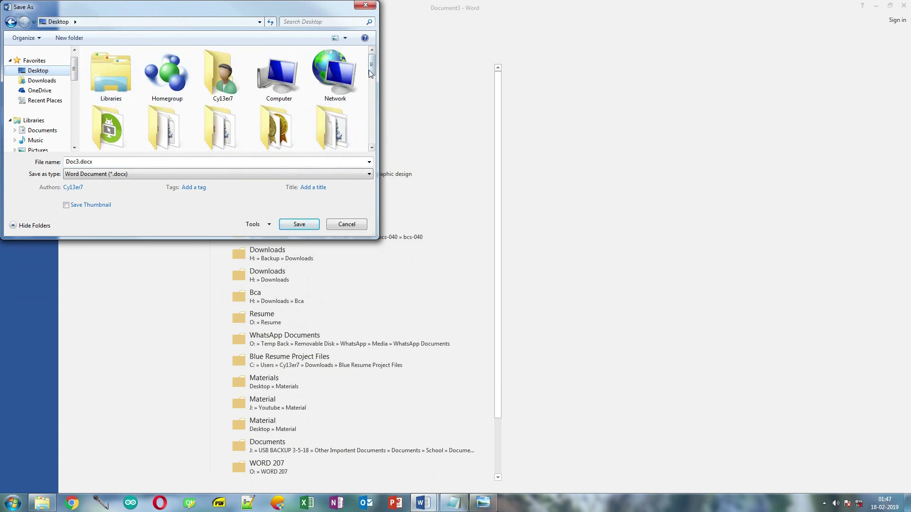
pyautogui.scroll(-5, 266, 119)
pyautogui.click(186, 124)
pyautogui.doubleClick(187, 125)
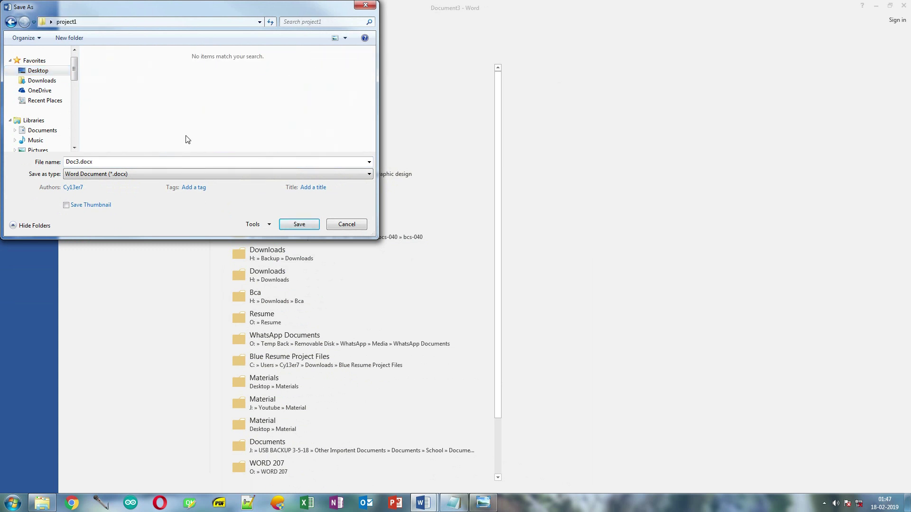
pyautogui.click(135, 175)
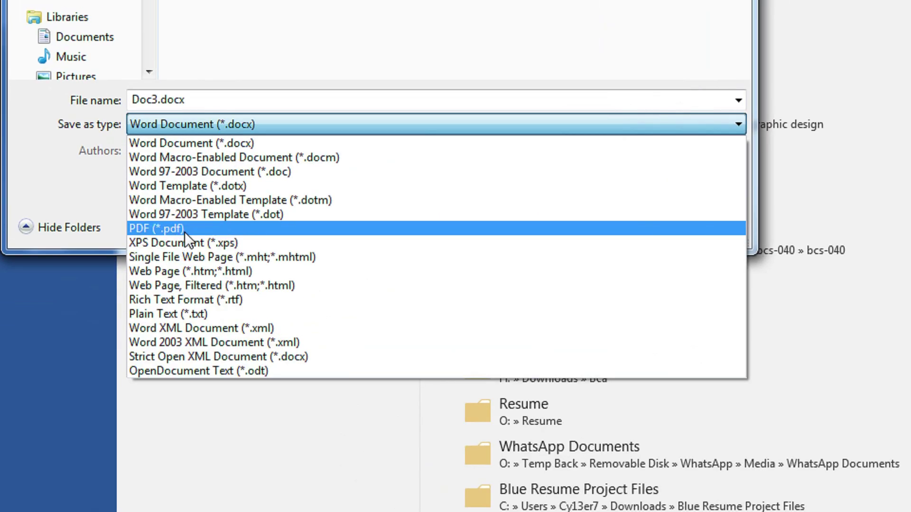
pyautogui.click(184, 232)
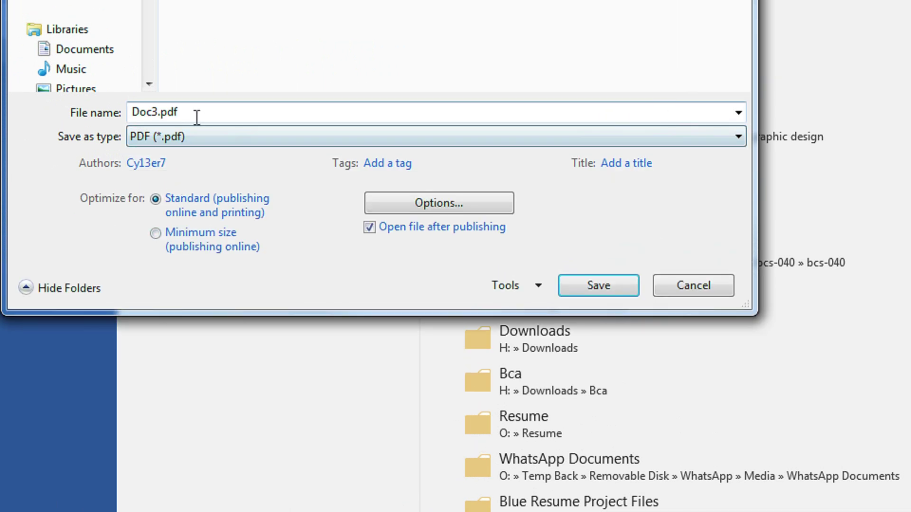
pyautogui.moveTo(160, 112); pyautogui.dragTo(120, 112)
pyautogui.write('for printin')
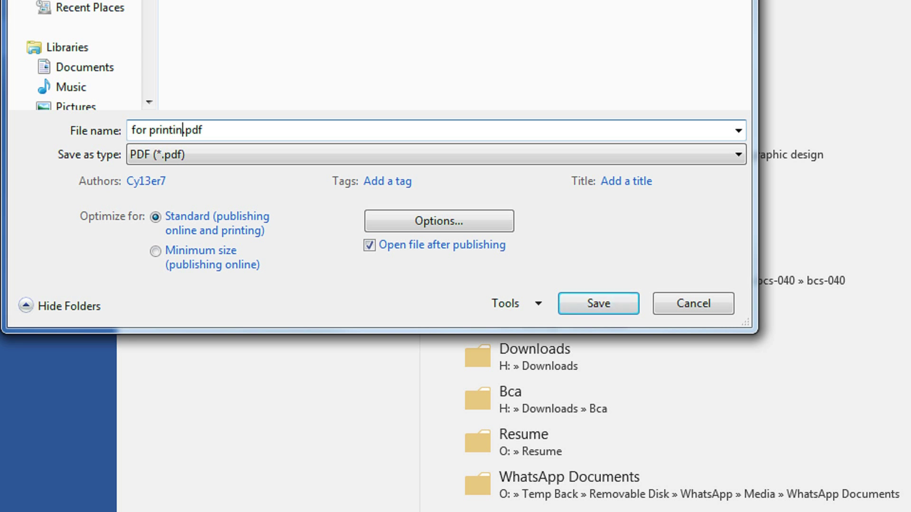
pyautogui.write('g use pdf')
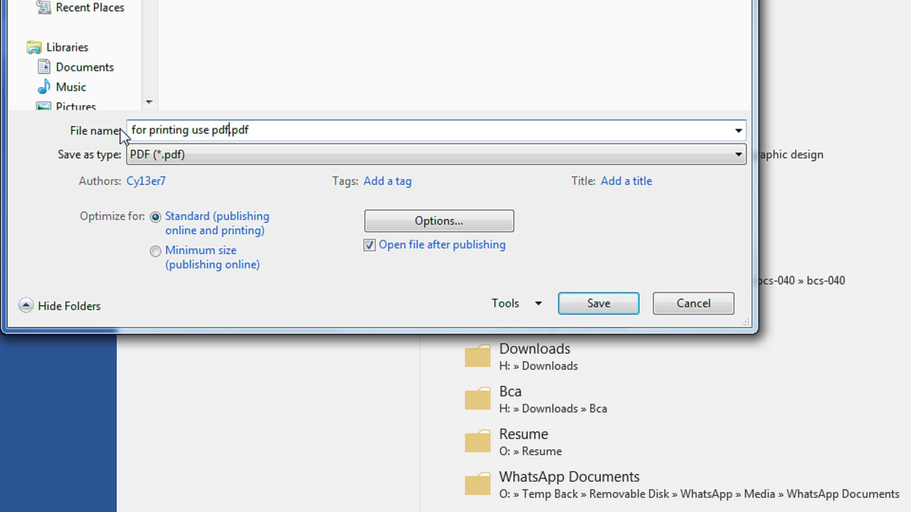
pyautogui.write(' format')
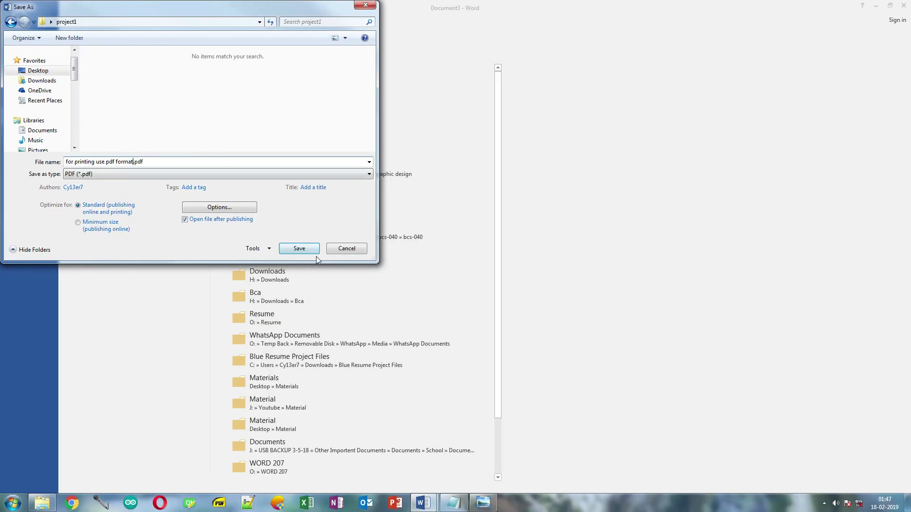
# - Save the PDF and scroll through the opened letterhead in Sumatra PDF to review it
pyautogui.click(309, 252)
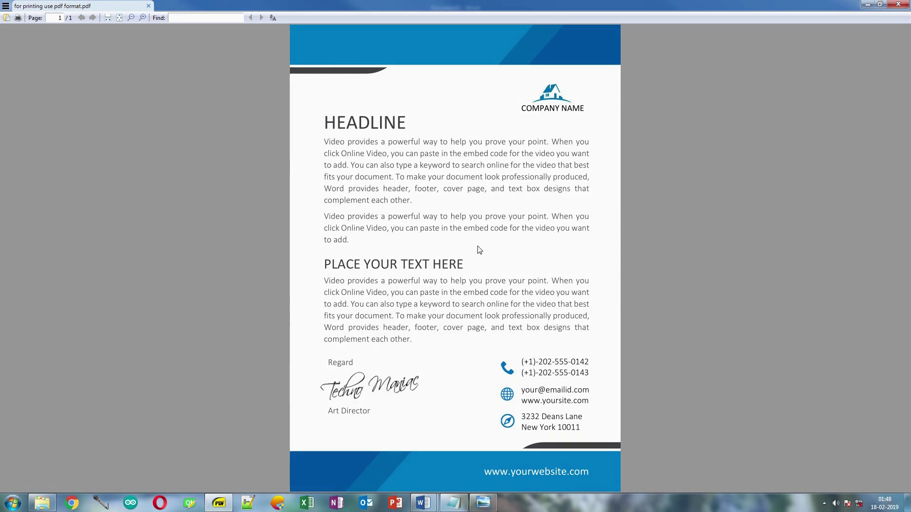
pyautogui.scroll(3, 479, 250)
pyautogui.scroll(2, 480, 250)
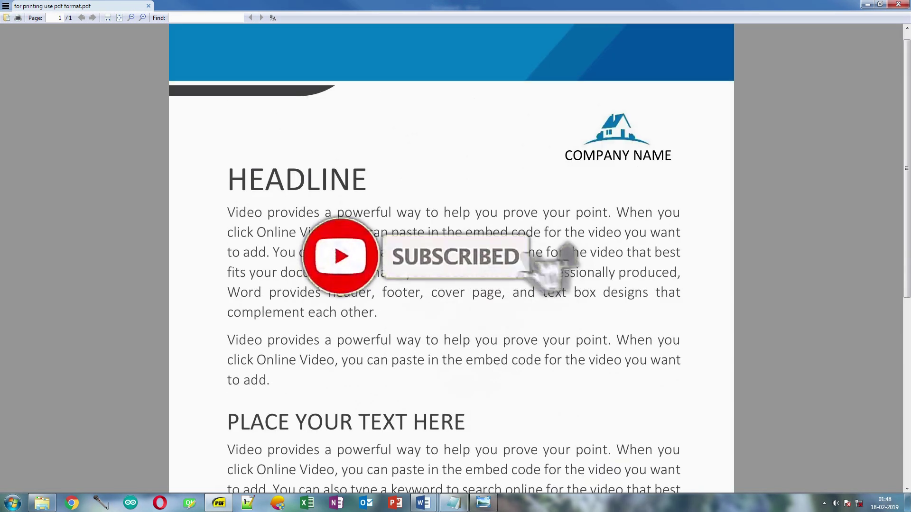
pyautogui.scroll(-6, 518, 233)
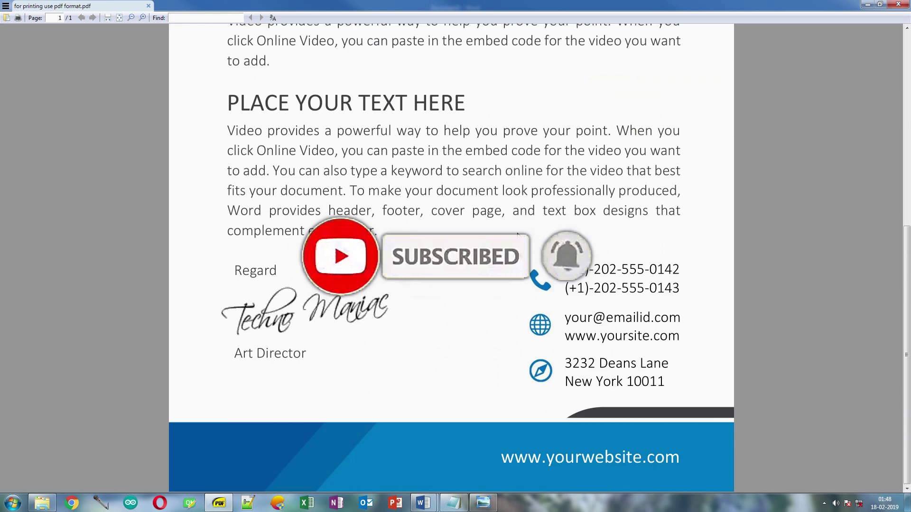